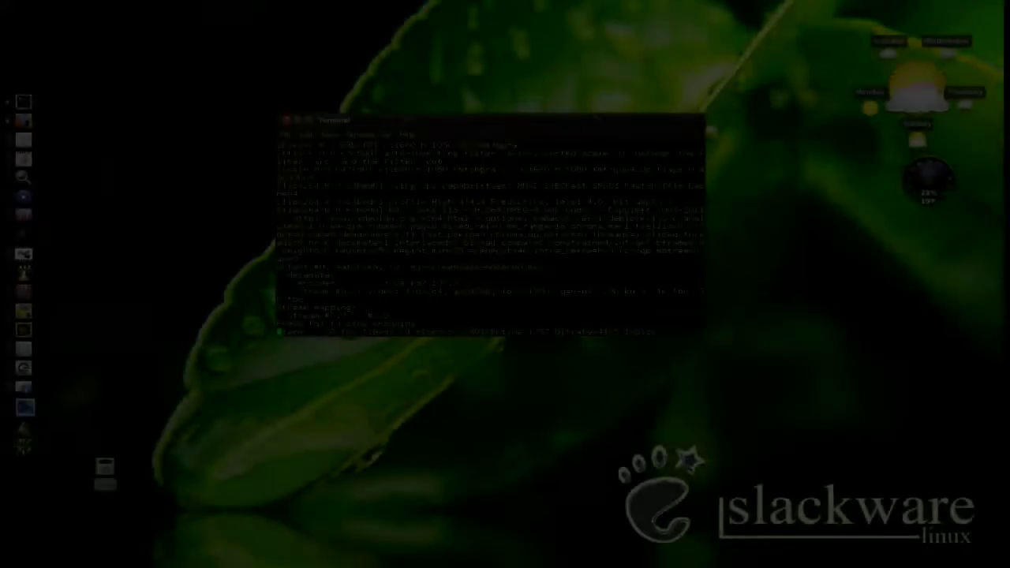
Compare the SuperTuxKart versions listed on SlackBuilds.org with the release news on the game's main page.
click(297, 121)
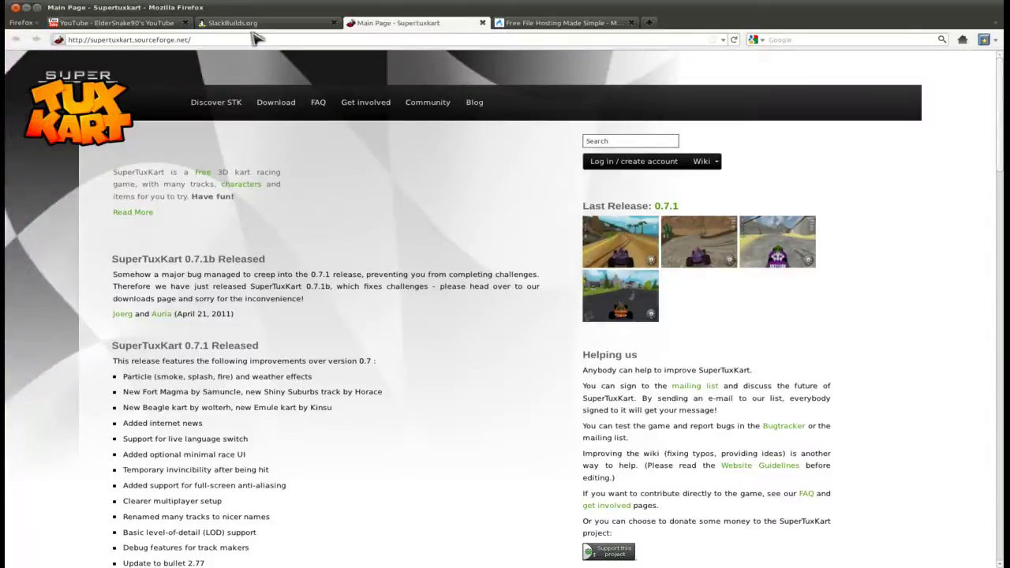
click(254, 24)
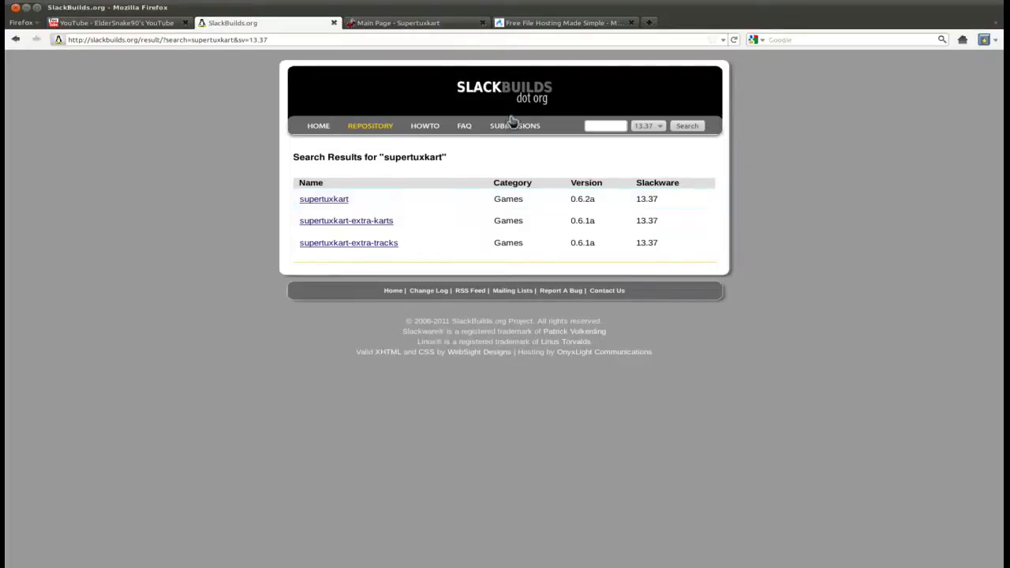
click(442, 24)
scroll(371, 300, down, 10)
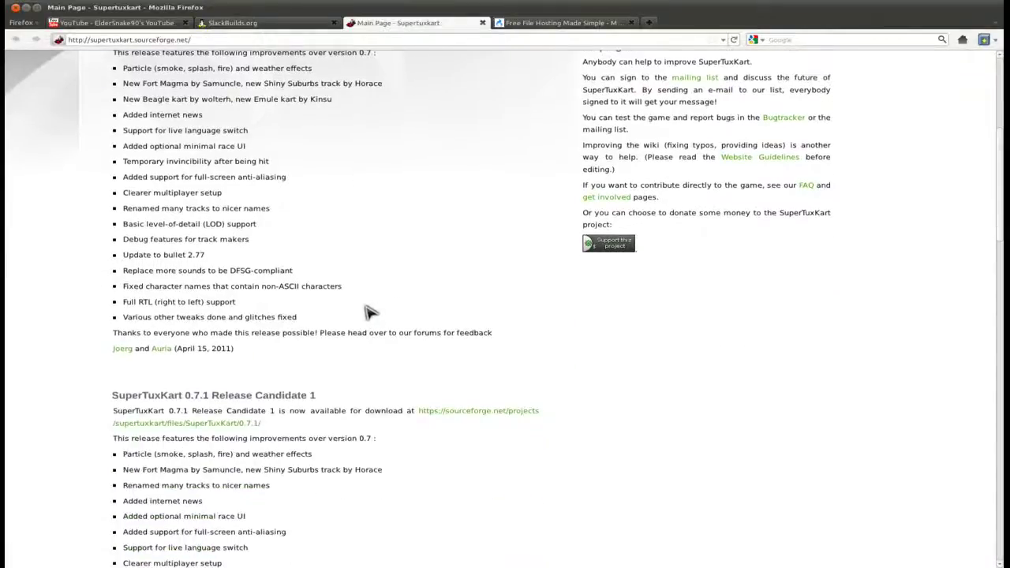
scroll(403, 364, up, 4)
scroll(407, 367, up, 5)
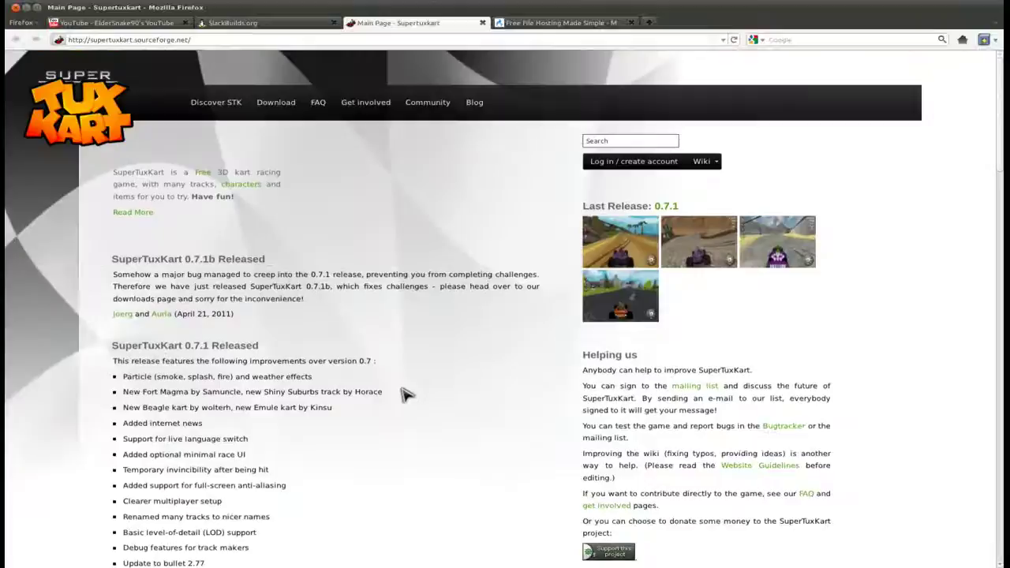
click(262, 24)
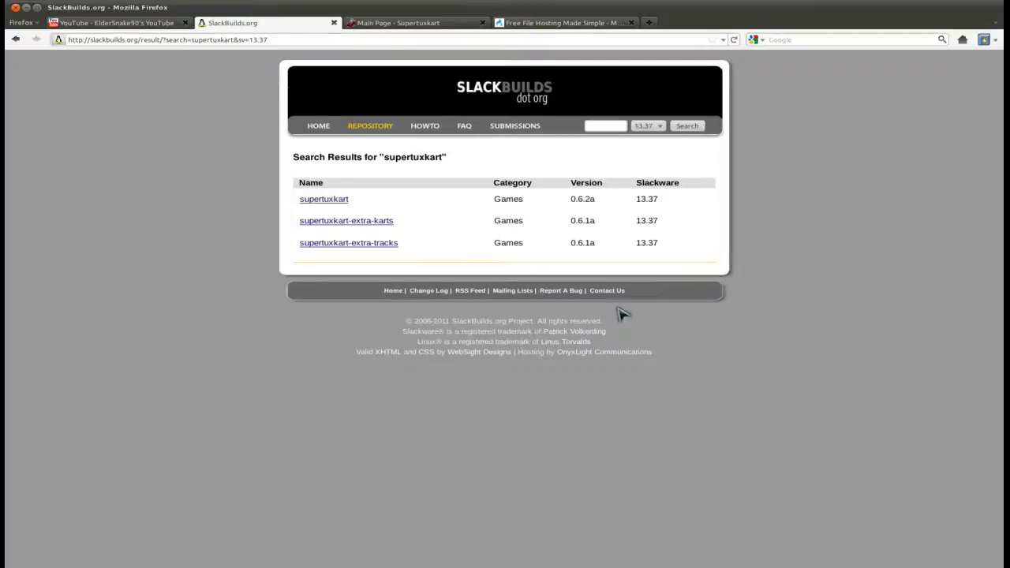
click(389, 24)
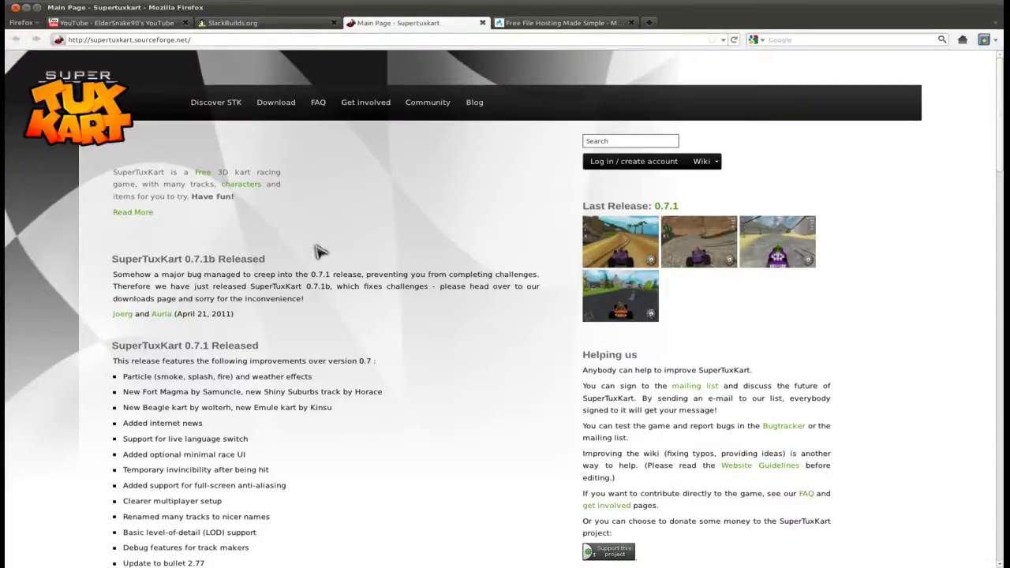
Open the SuperTuxKart Downloads page and compare its Linux builds with the packages listed on SlackBuilds.org.
click(276, 102)
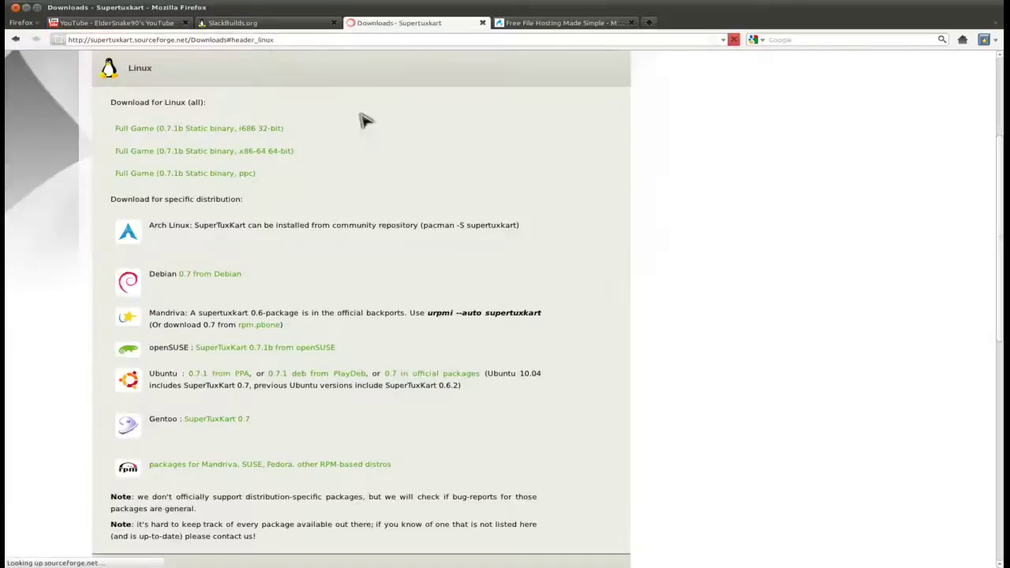
scroll(379, 246, up, 3)
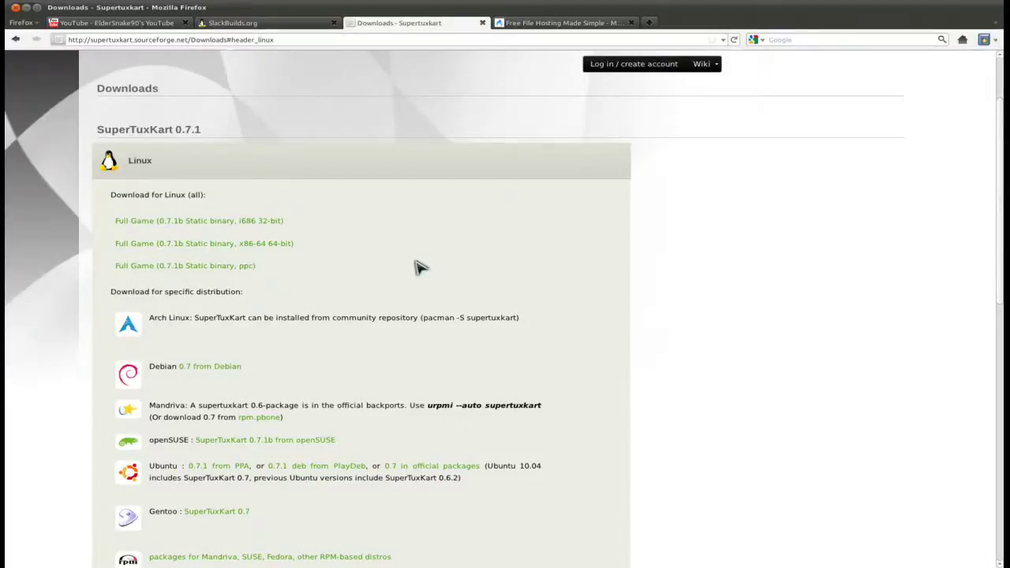
click(252, 22)
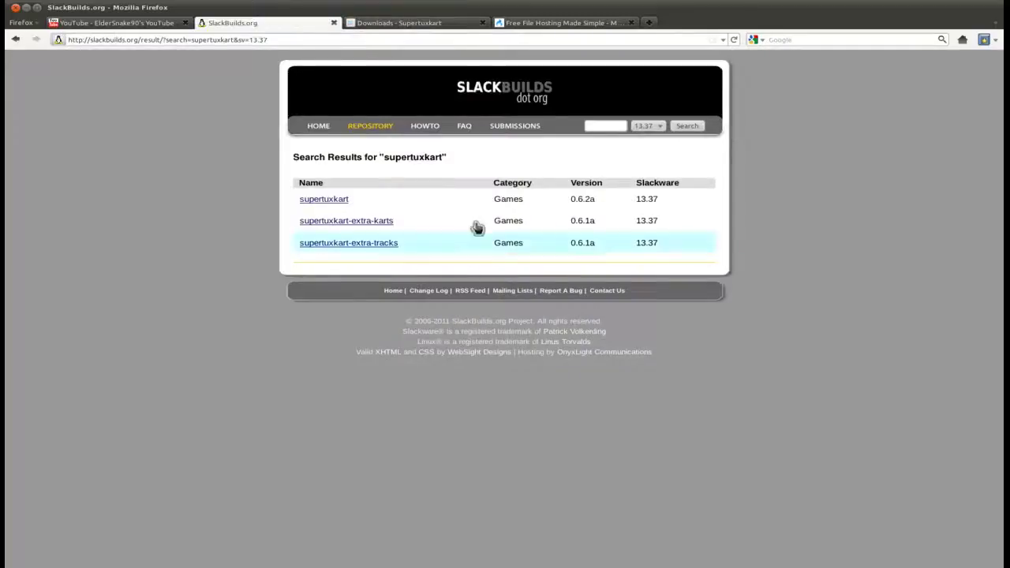
mouse_move(10, 52)
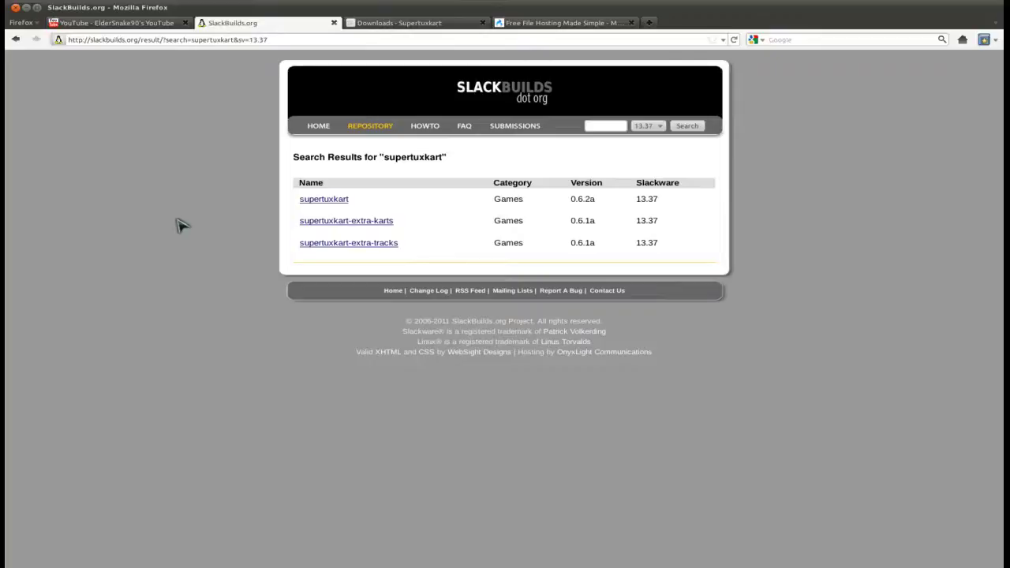
click(380, 29)
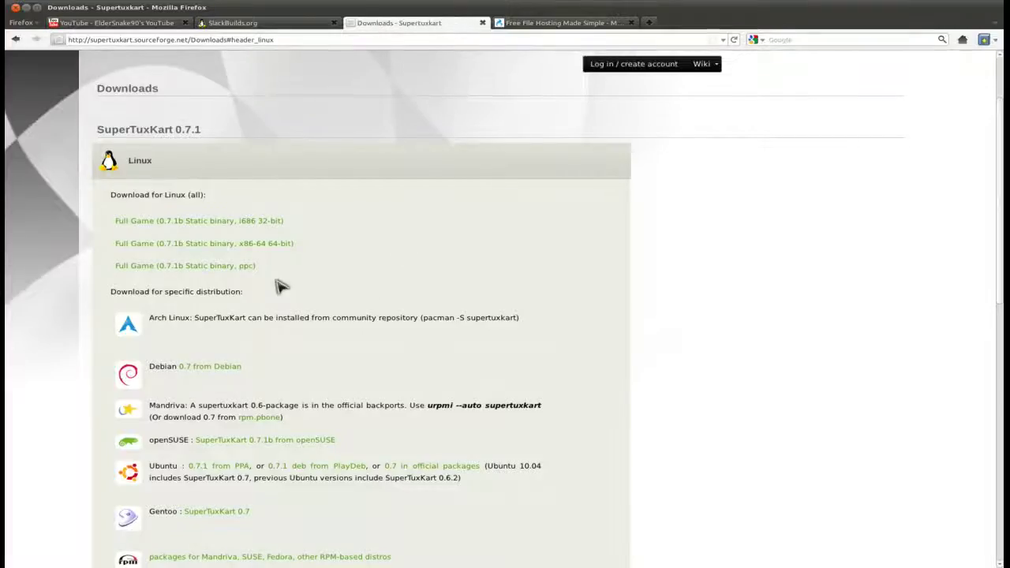
click(303, 25)
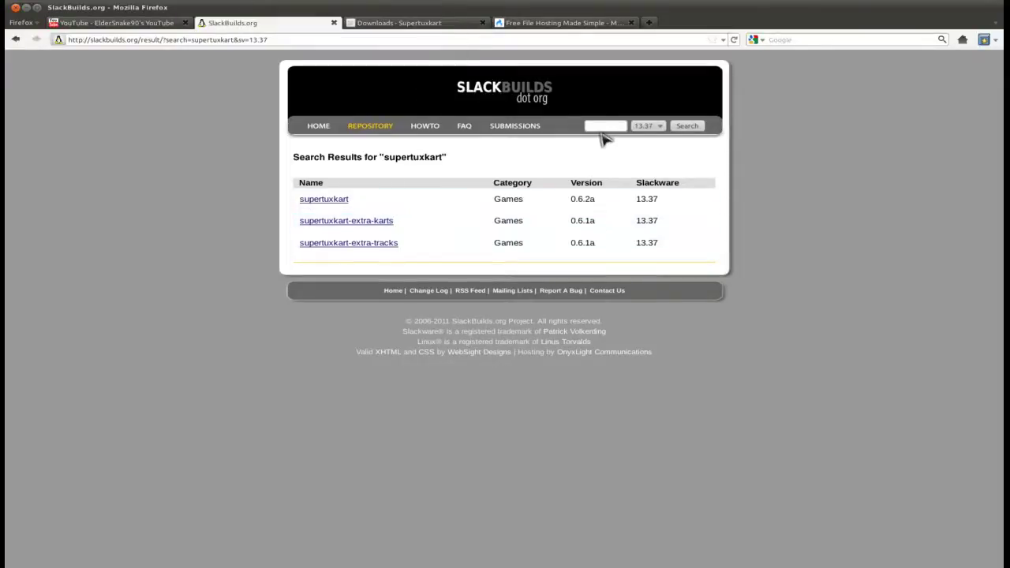
click(389, 25)
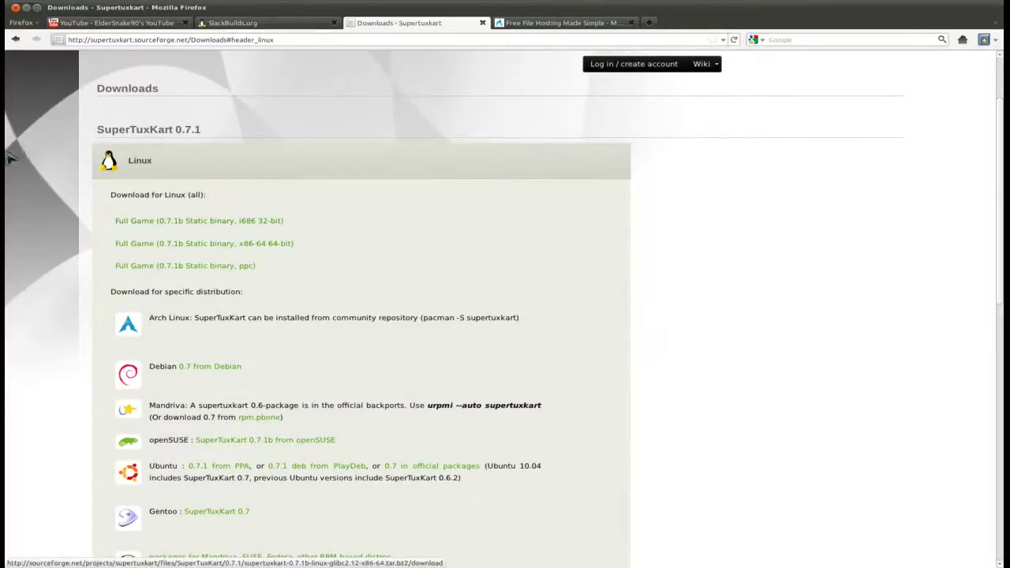
Check the system's kernel release and architecture in a terminal with uname -r and uname -a, and return to the Downloads page.
click(33, 101)
click(133, 79)
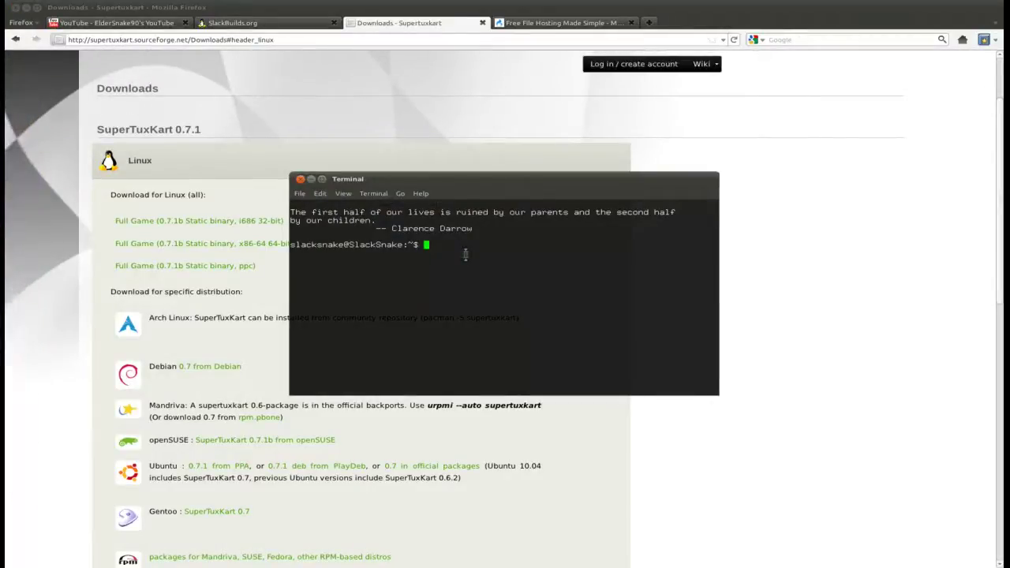
text(uname -r)
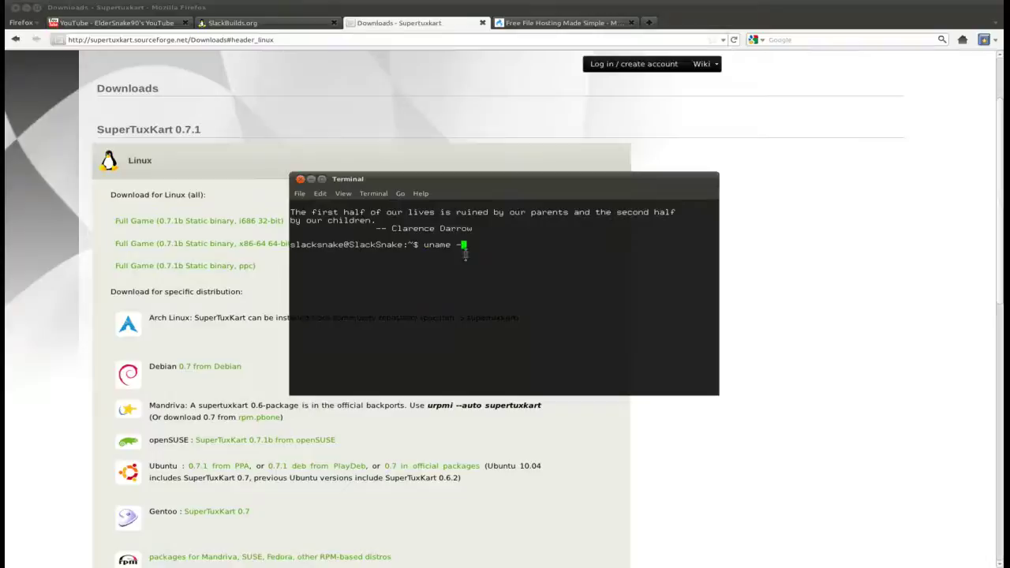
key(Return)
key(Up)
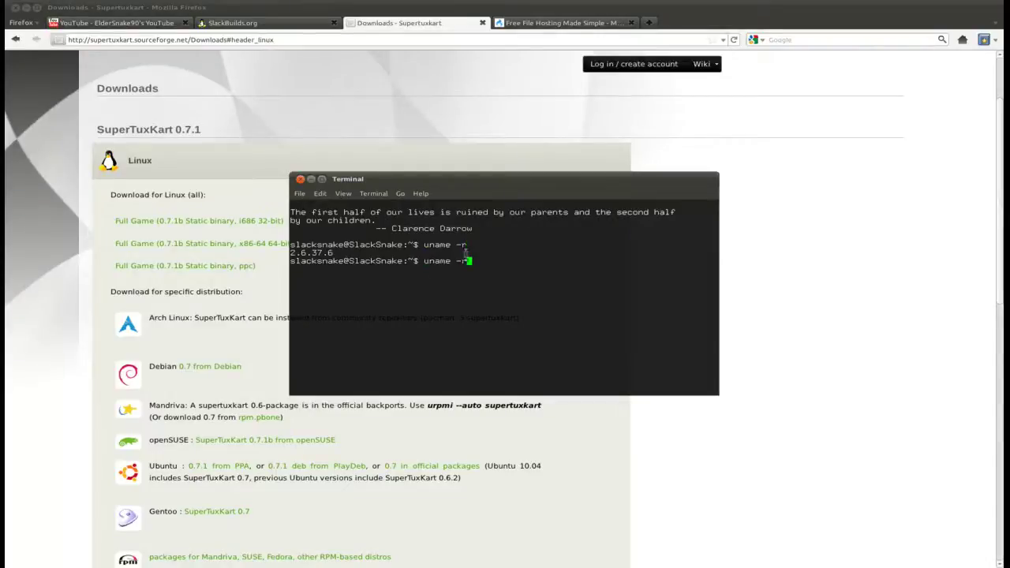
key(Return)
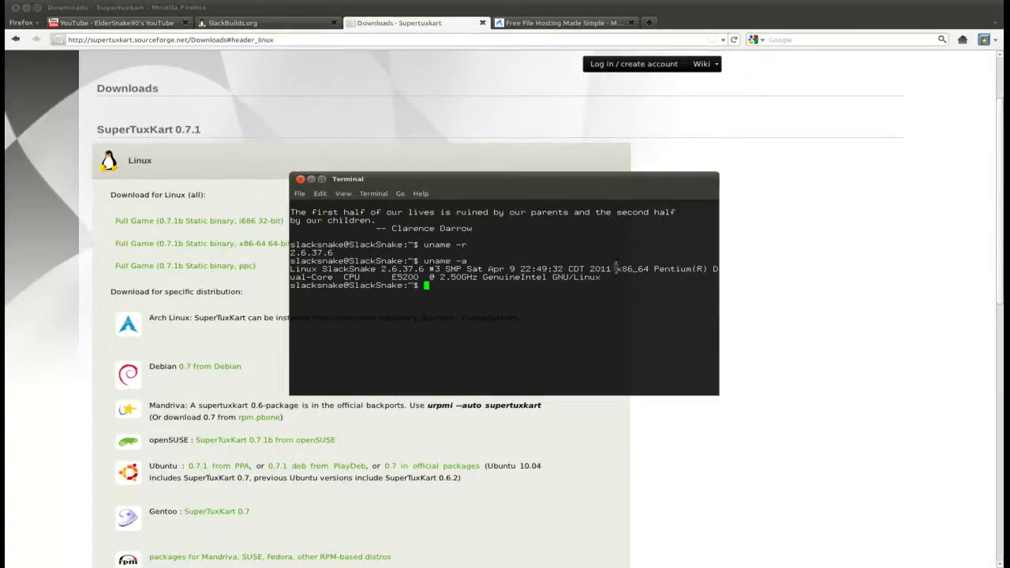
drag(416, 184, 525, 168)
click(409, 162)
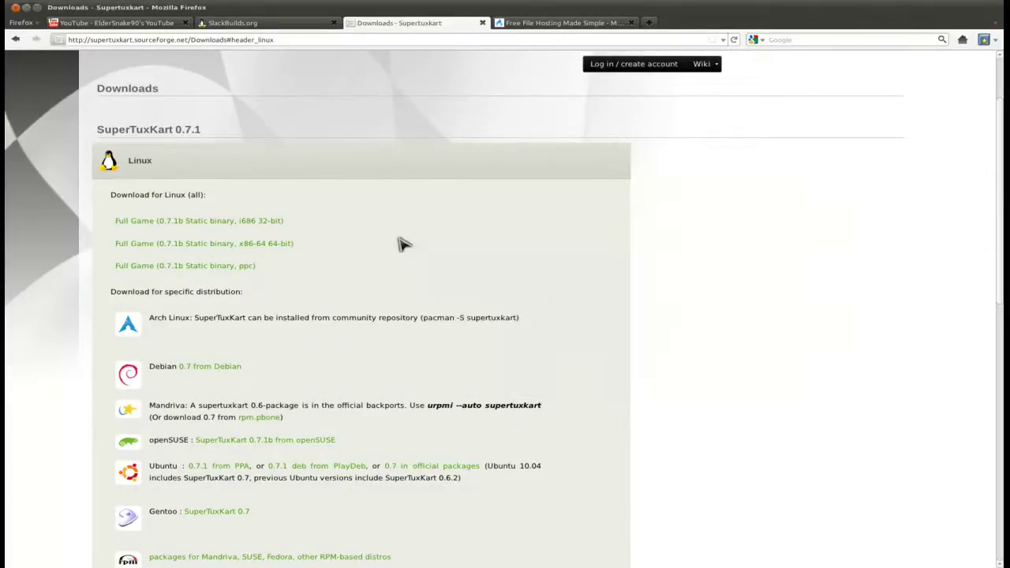
Inspect supertuxkart-0.7.1b-linux-glibc2.12-x86-64.tar.bz2 from the Downloads folder in Xarchiver, then close the archive.
click(237, 22)
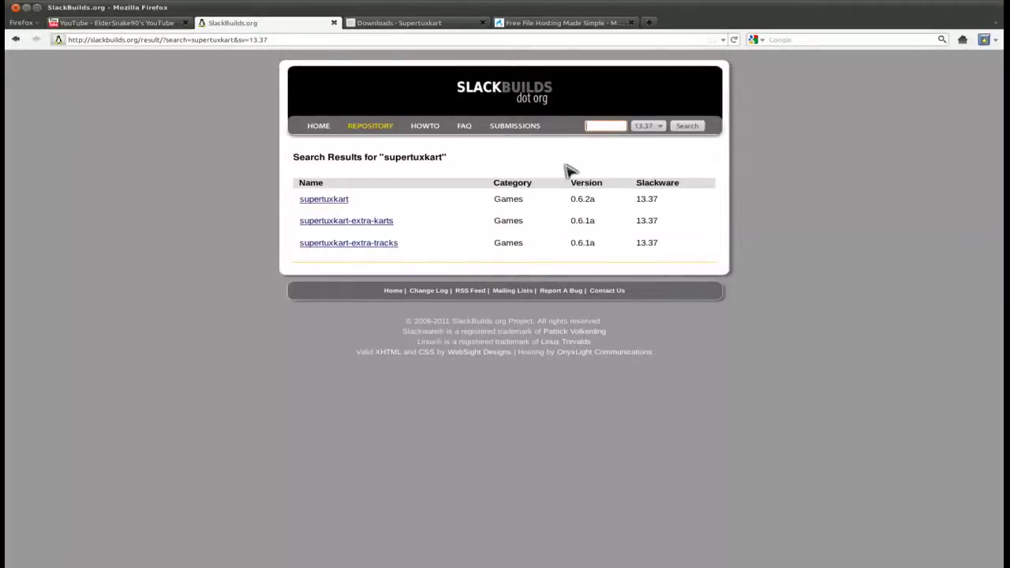
click(403, 24)
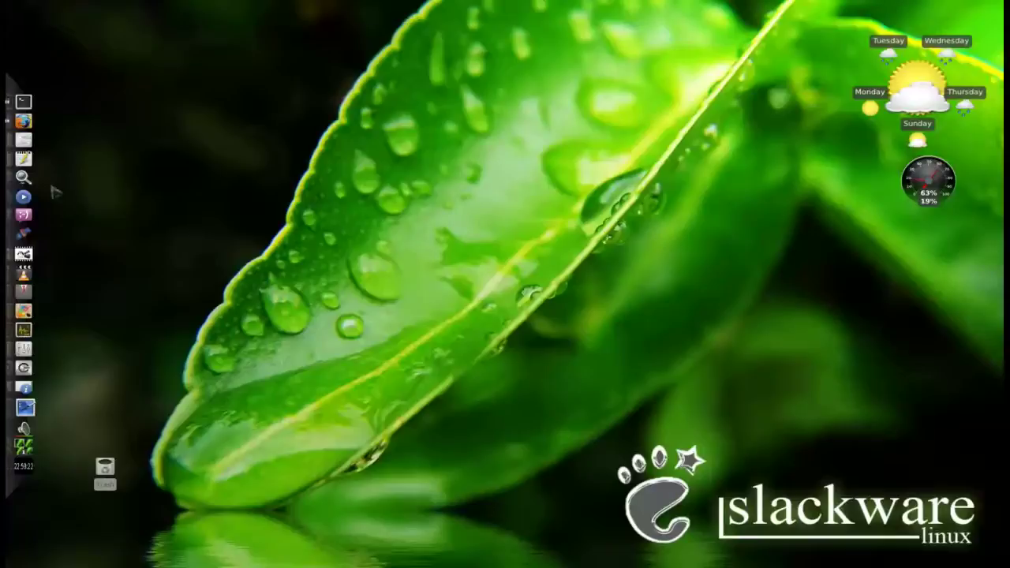
click(28, 140)
double_click(421, 67)
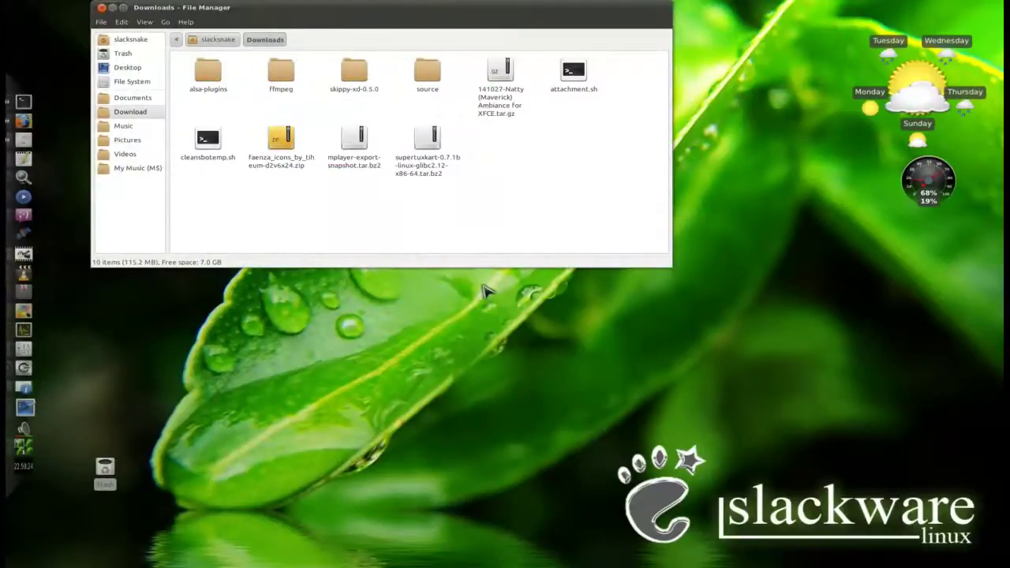
click(428, 172)
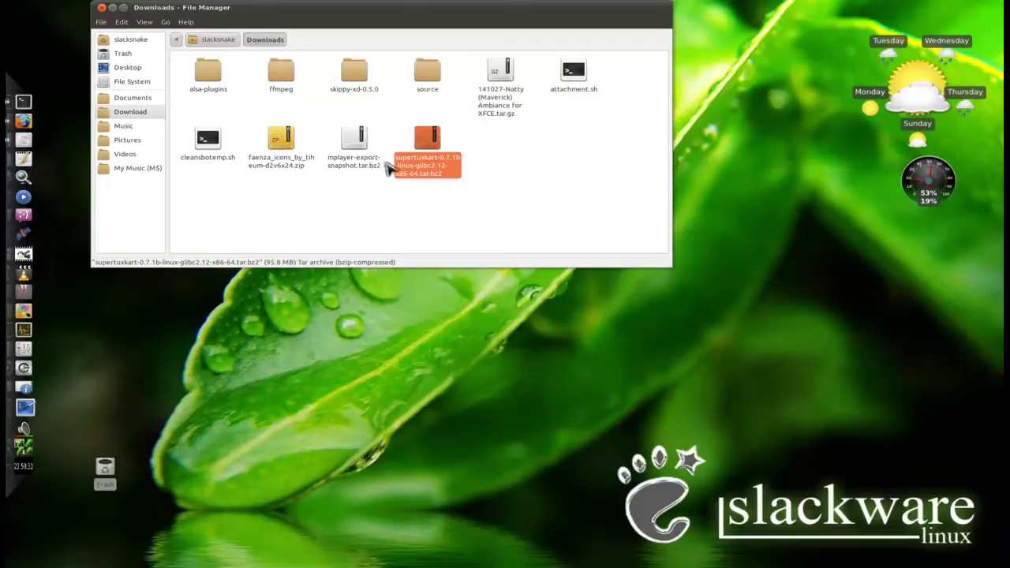
double_click(423, 180)
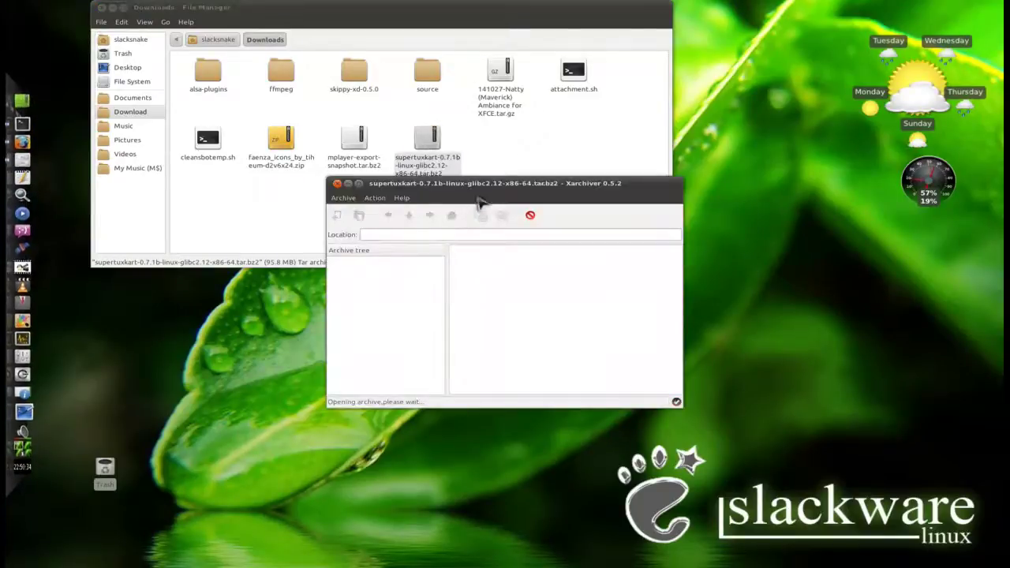
drag(473, 184, 452, 131)
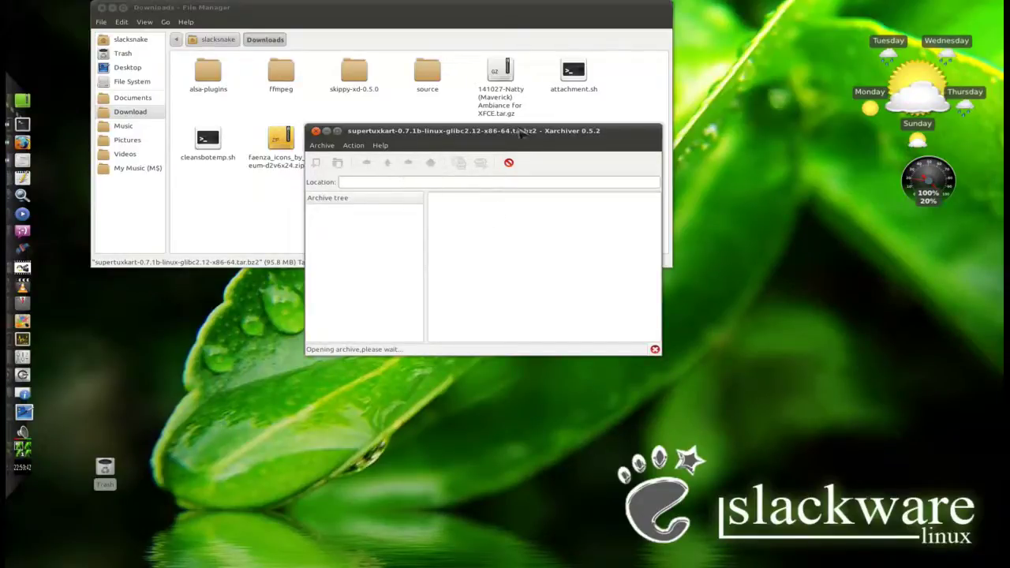
drag(521, 136, 514, 118)
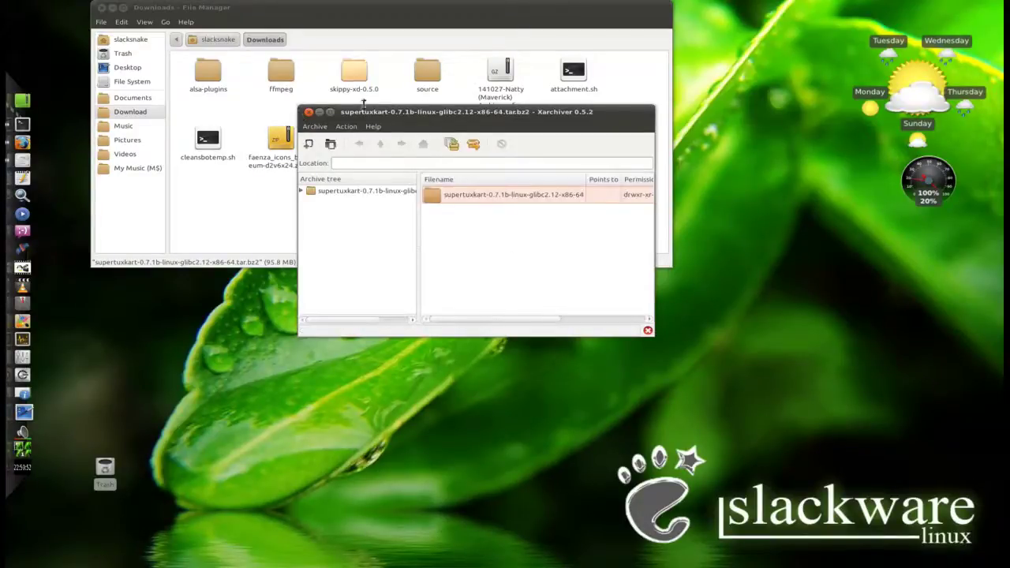
click(309, 112)
click(401, 203)
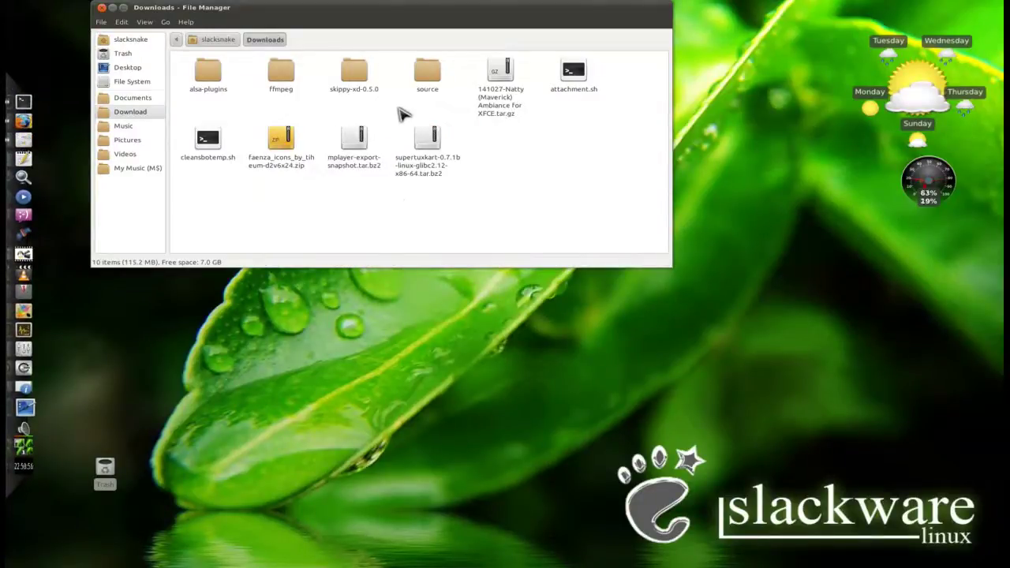
Browse from the home folder into Games/Super Tux Kart and view the contents of its bin folder.
click(218, 39)
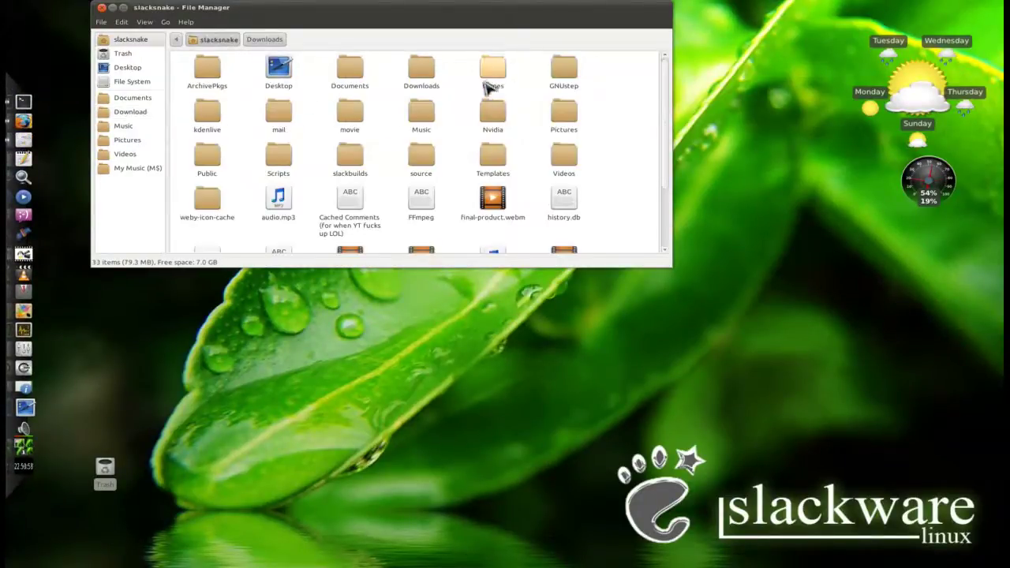
double_click(492, 87)
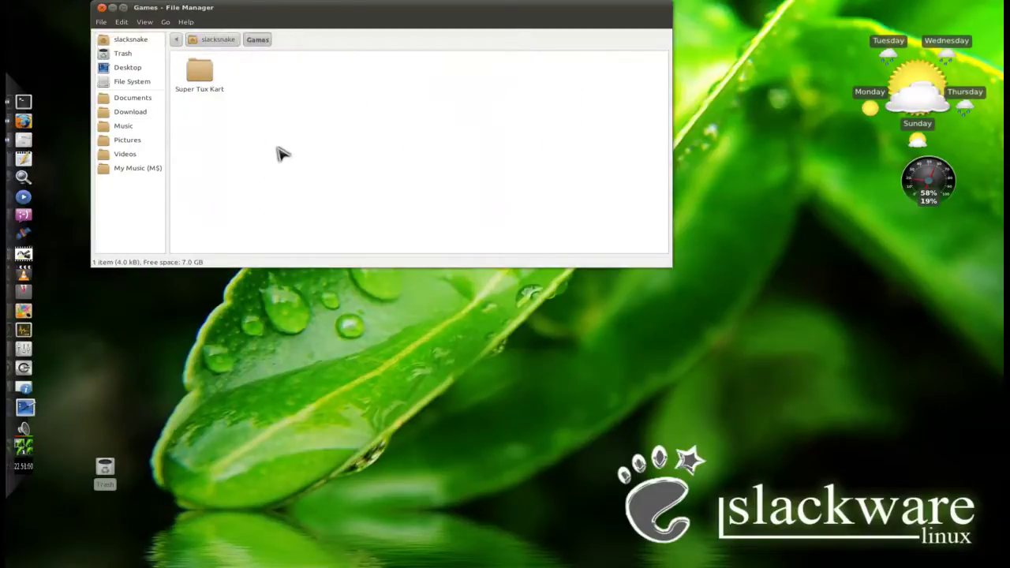
double_click(202, 92)
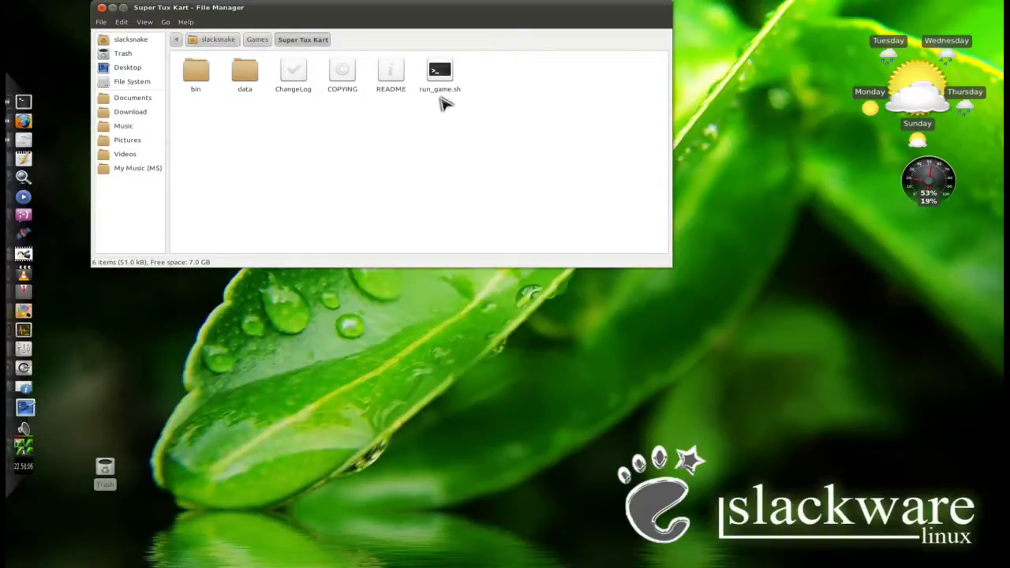
double_click(203, 77)
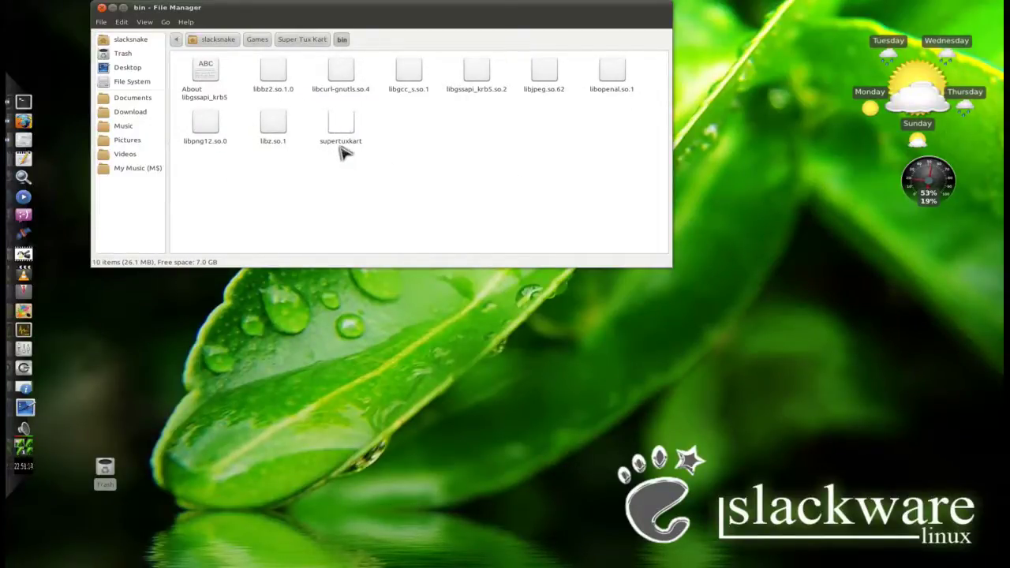
View the contents of run_game.sh from the Super Tux Kart folder in the text editor, then close it.
click(305, 41)
right_click(433, 94)
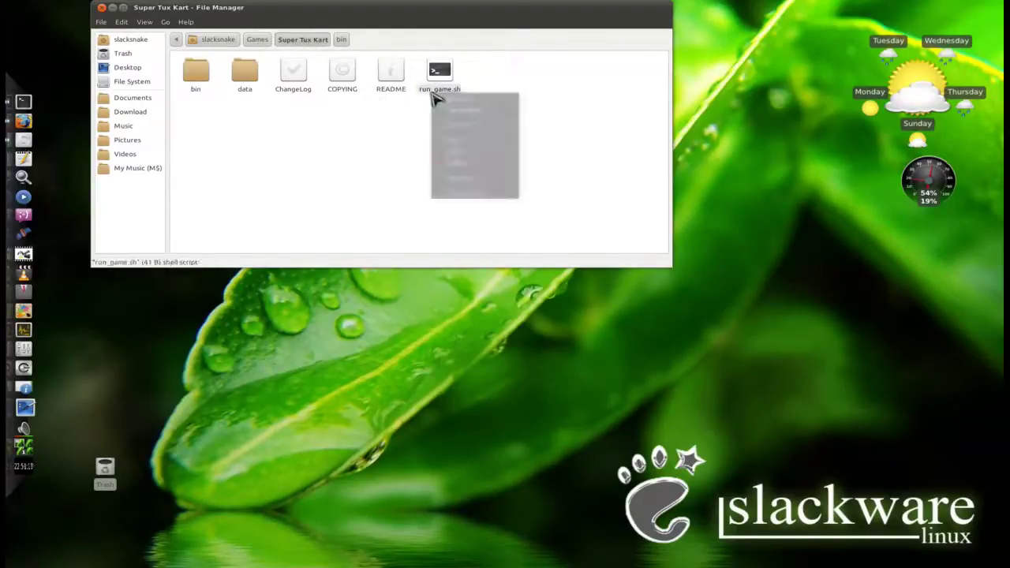
mouse_move(451, 108)
click(529, 106)
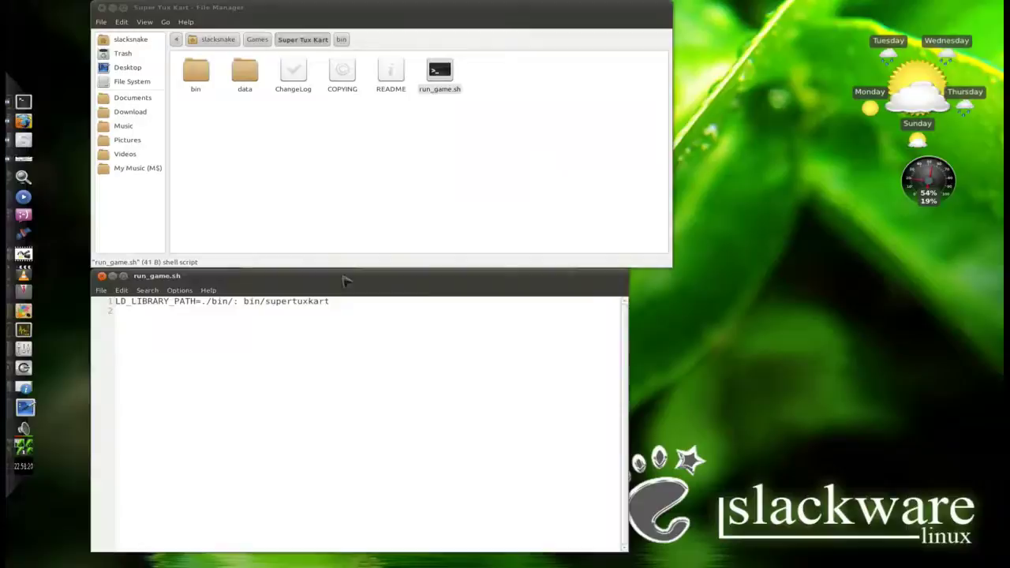
drag(347, 278, 423, 161)
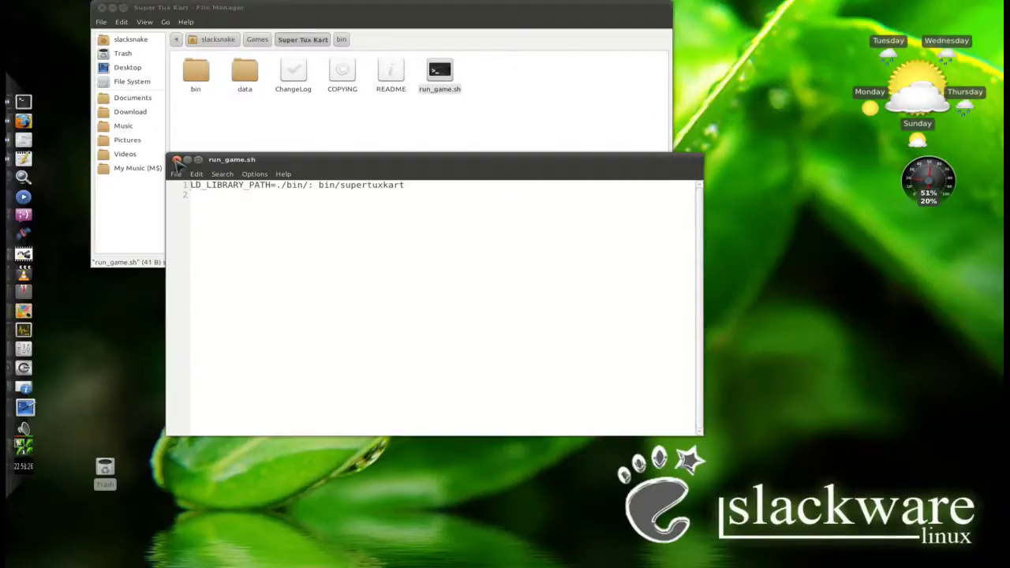
click(177, 159)
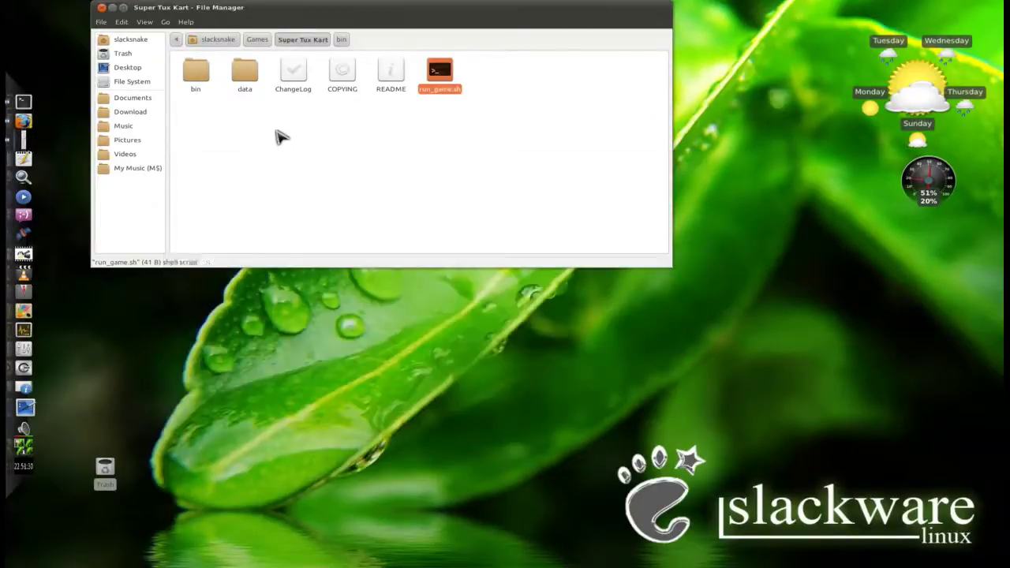
Open the data folder inside Super Tux Kart to view the game's files.
double_click(251, 75)
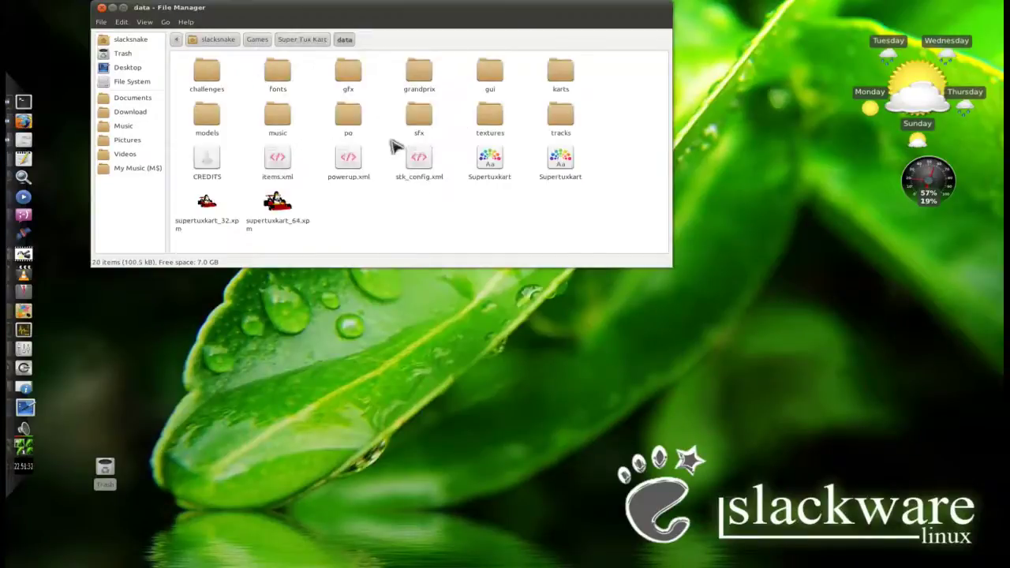
Go back from the data folder to the Super Tux Kart folder.
click(300, 42)
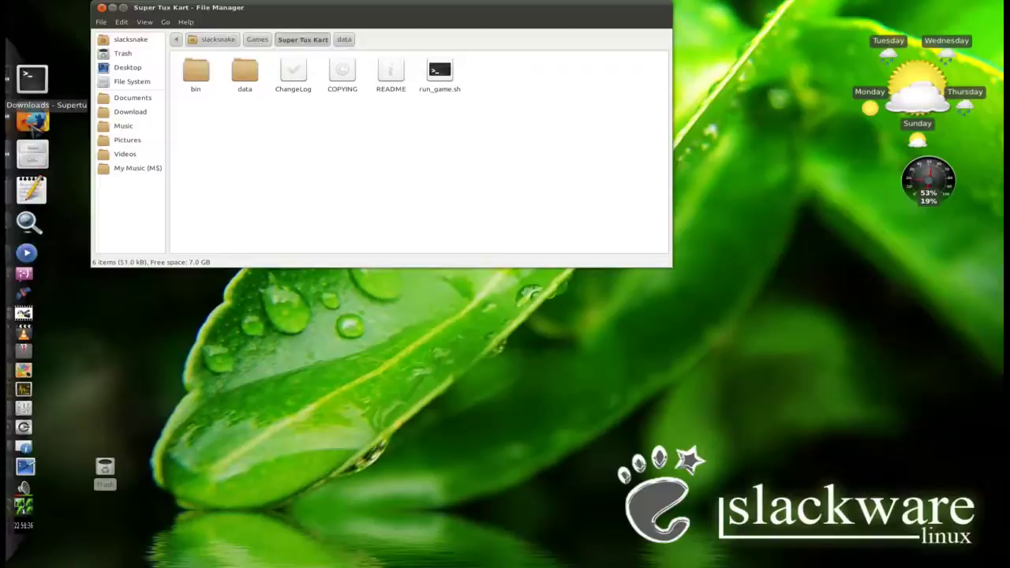
Switch to Firefox, search SlackBuilds.org for Irrlicht in the 13.37 repository, and view the irrlicht library's page.
click(25, 120)
click(237, 23)
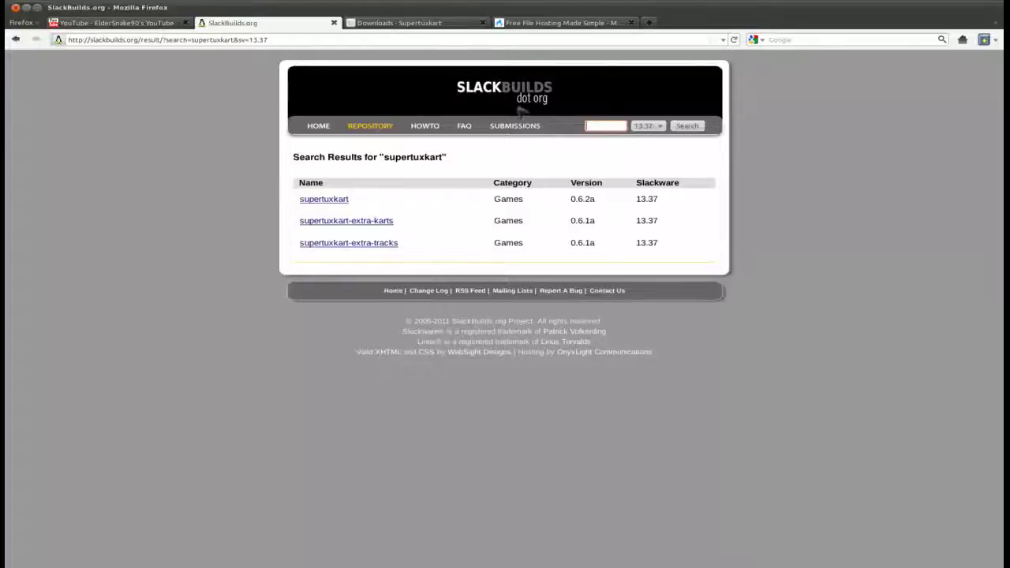
click(610, 124)
text(i)
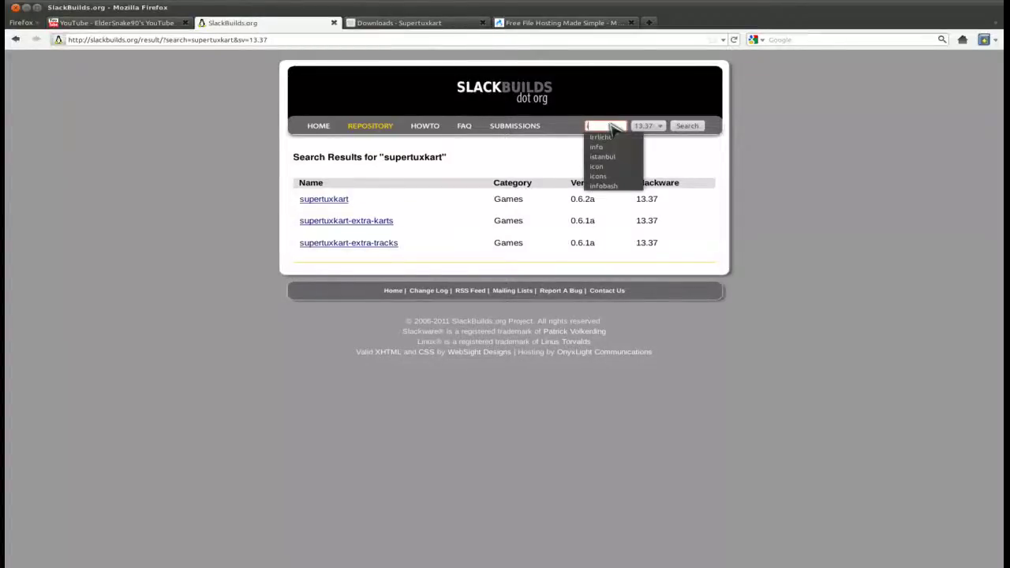
click(600, 137)
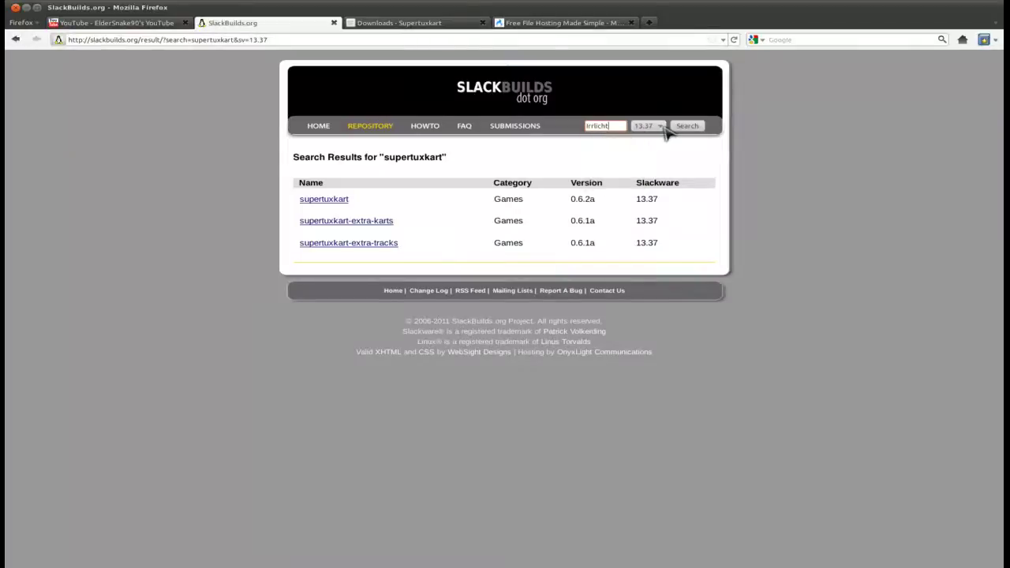
click(687, 128)
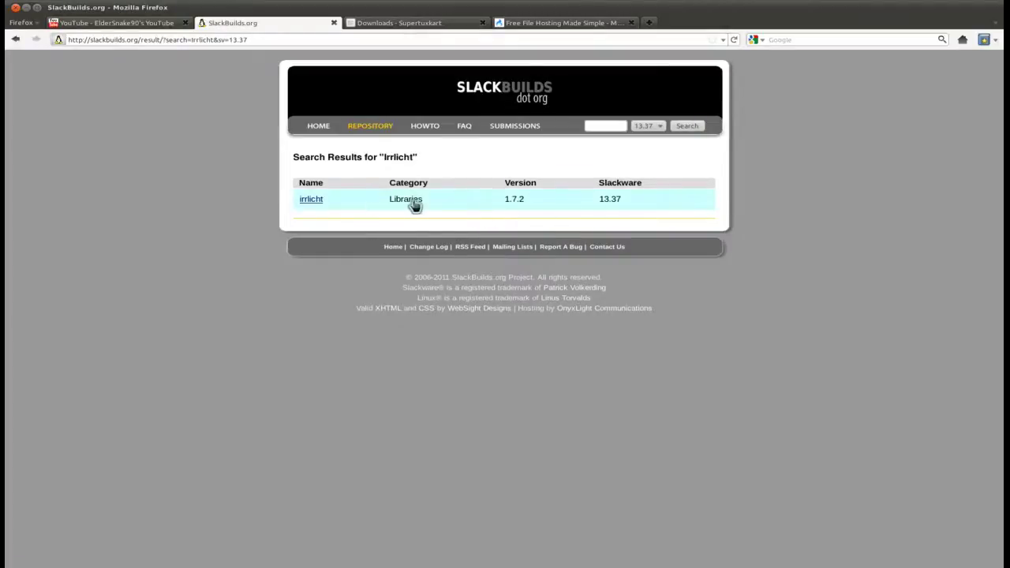
click(311, 199)
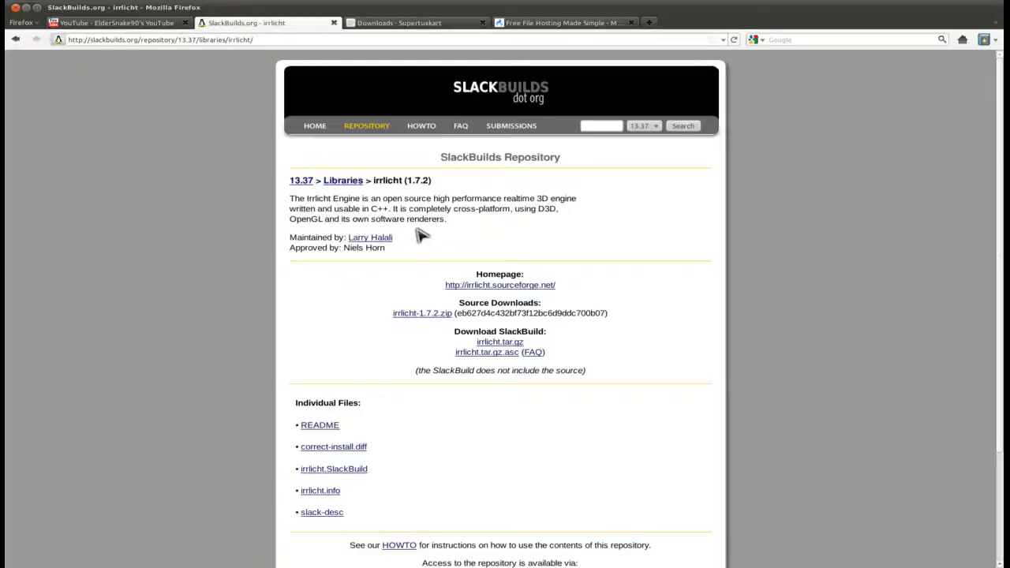
scroll(536, 270, down, 2)
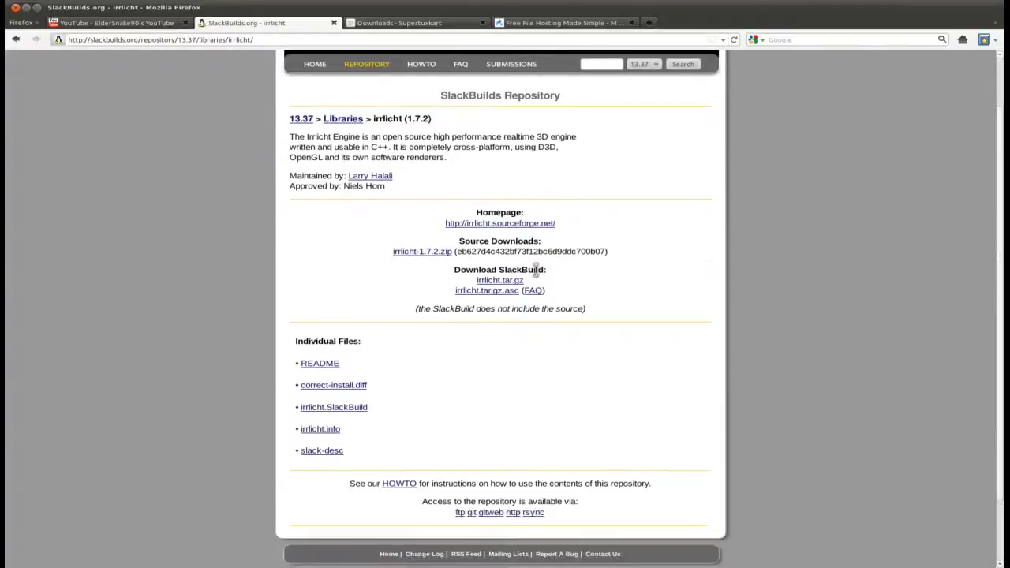
Open a second Terminal window over the irrlicht page and minimise the terminal that is running the screen recording.
mouse_move(7, 138)
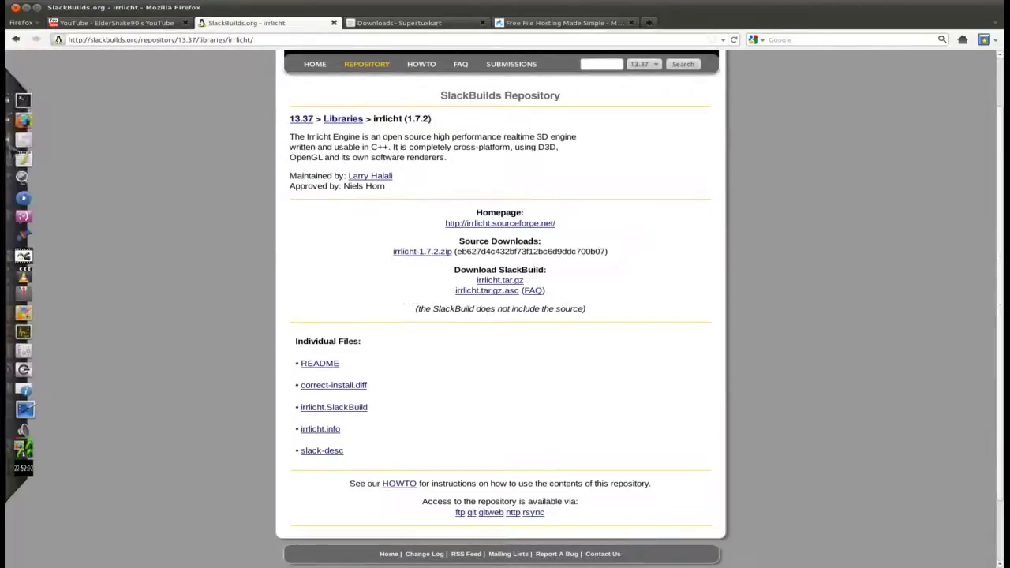
click(31, 103)
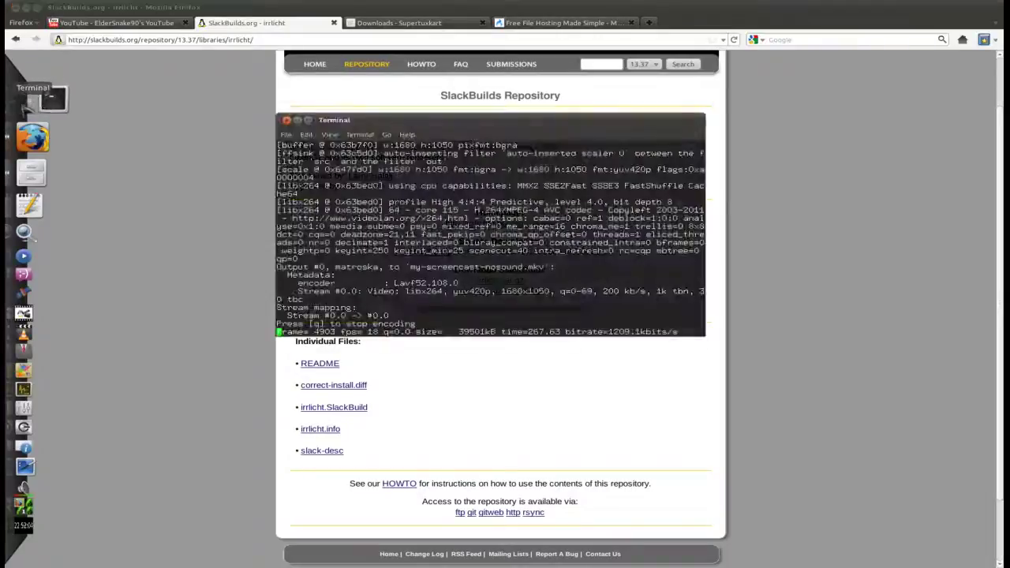
middle_click(30, 106)
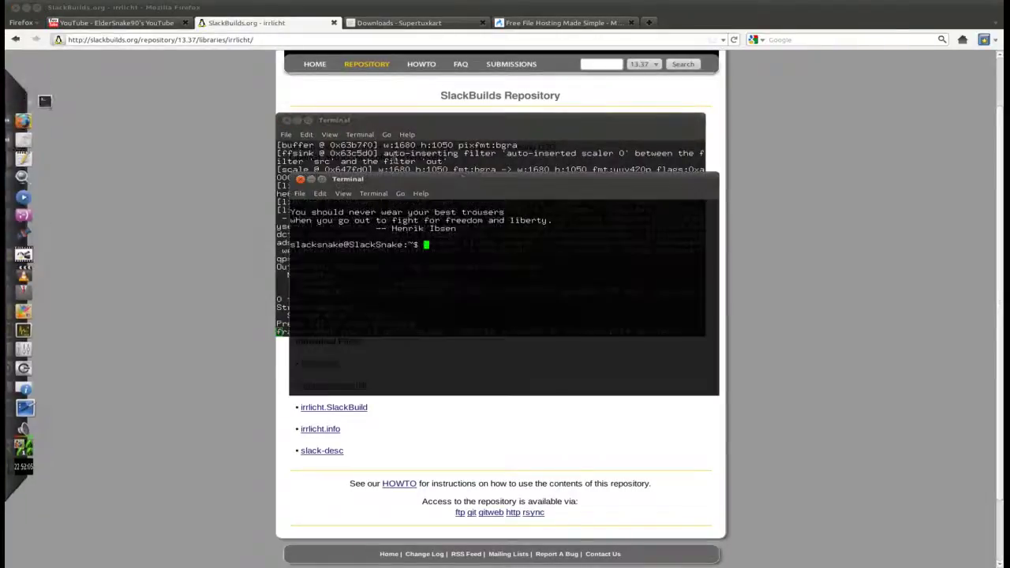
click(297, 120)
drag(464, 179, 467, 135)
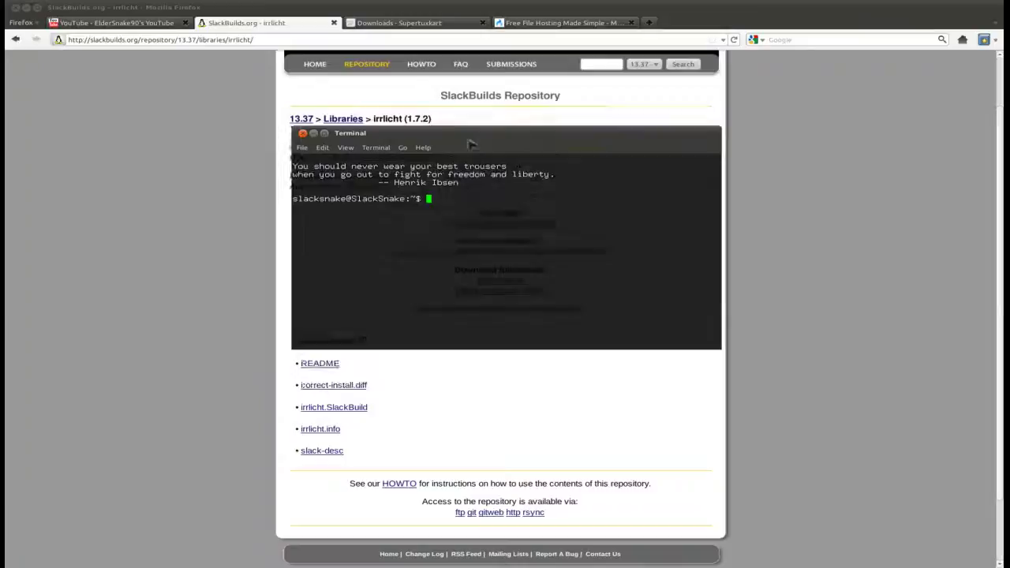
click(192, 238)
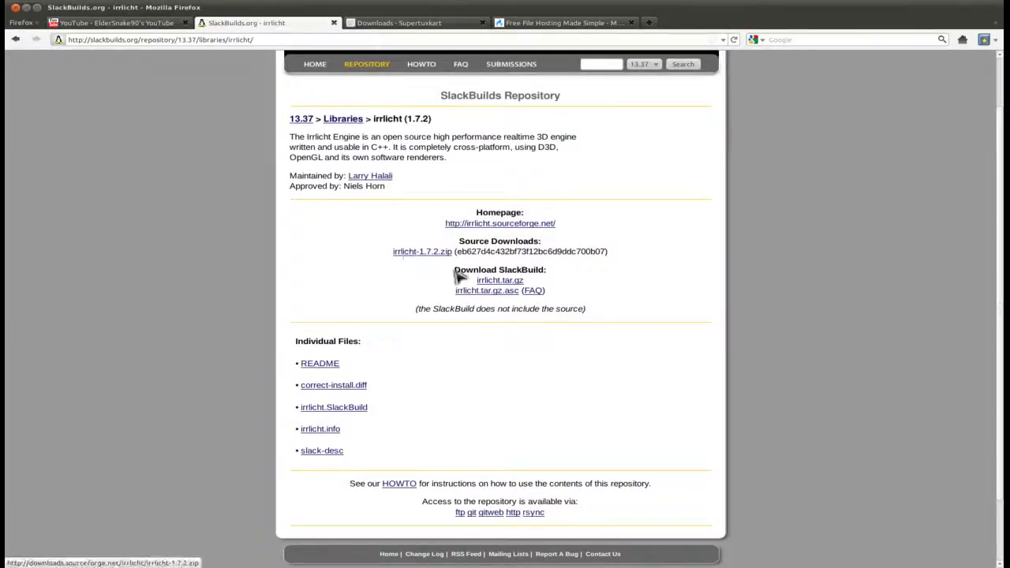
key(alt+Tab)
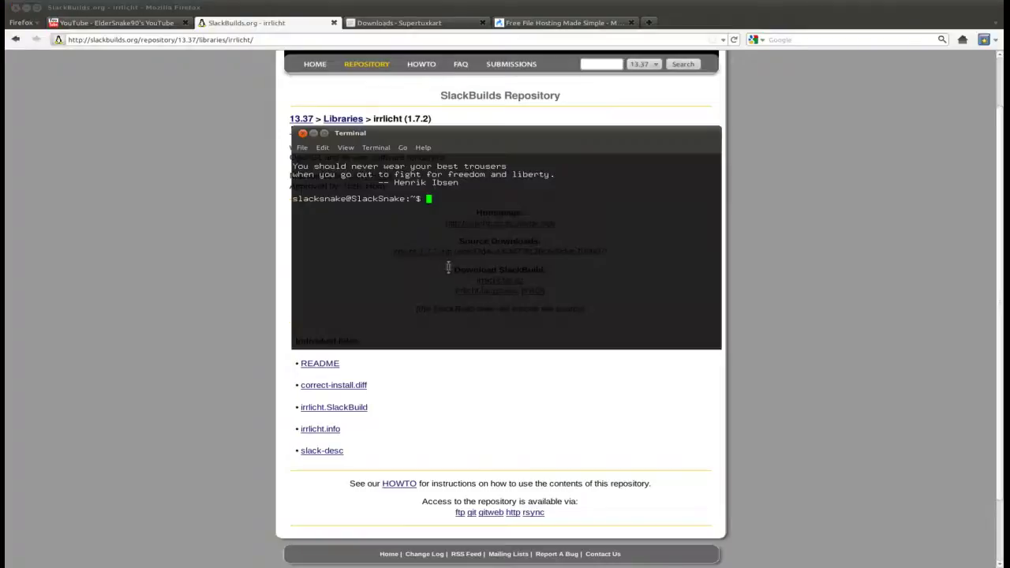
Become root with su, entering the root password, and start sbopkg.
text(su)
key(Return)
key(Return)
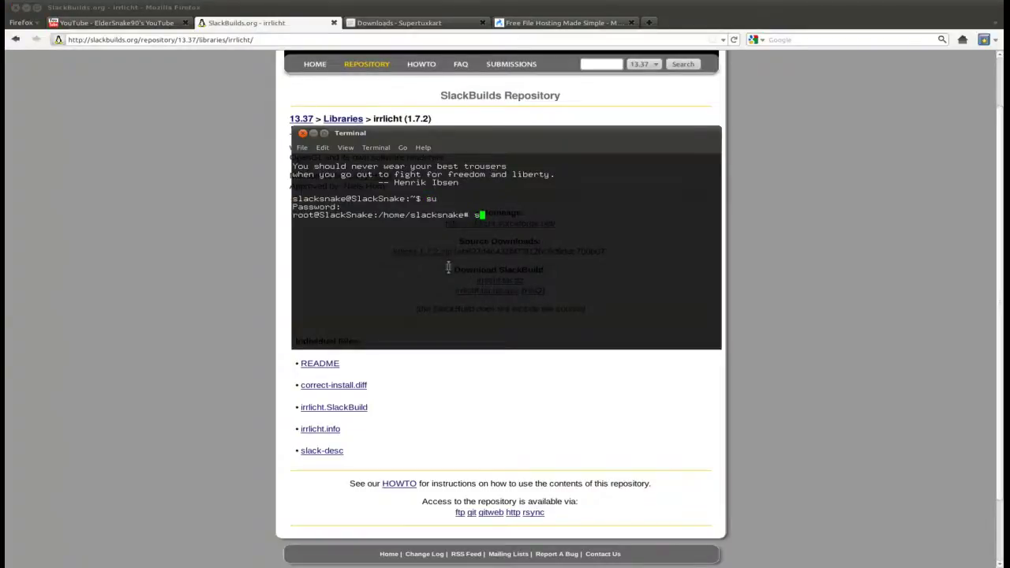
text(sbopkg)
Search the active sbopkg repository for the package irrlicht.
key(Return)
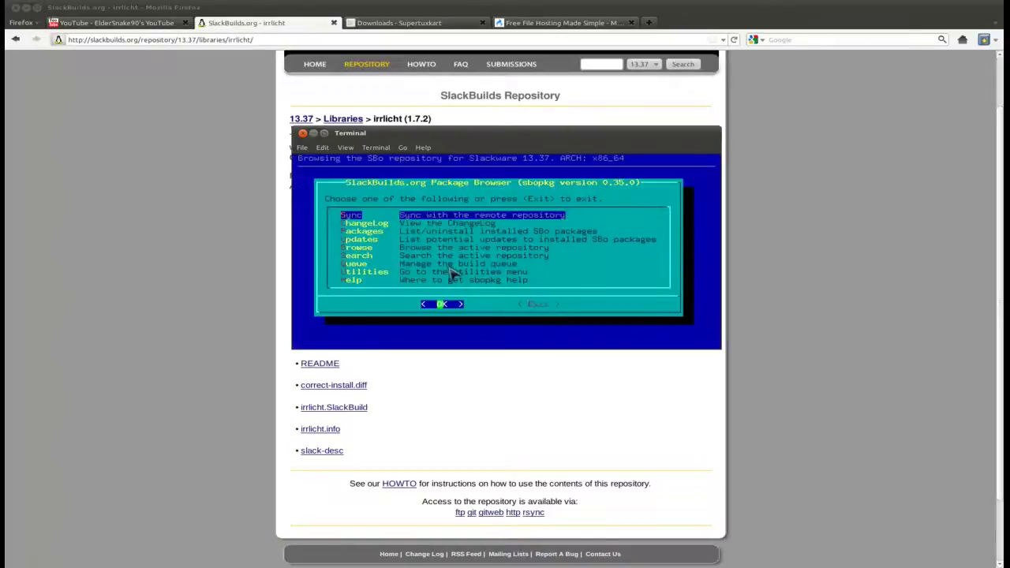
key(Down)
key(Down)
key(Down)
key(Down)
key(Return)
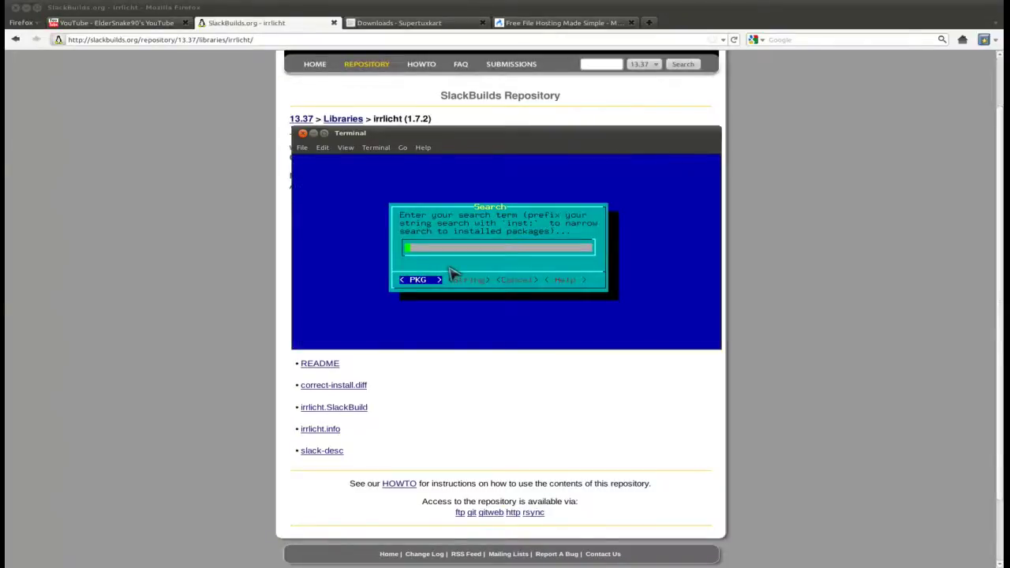
text(irrlicht)
key(Return)
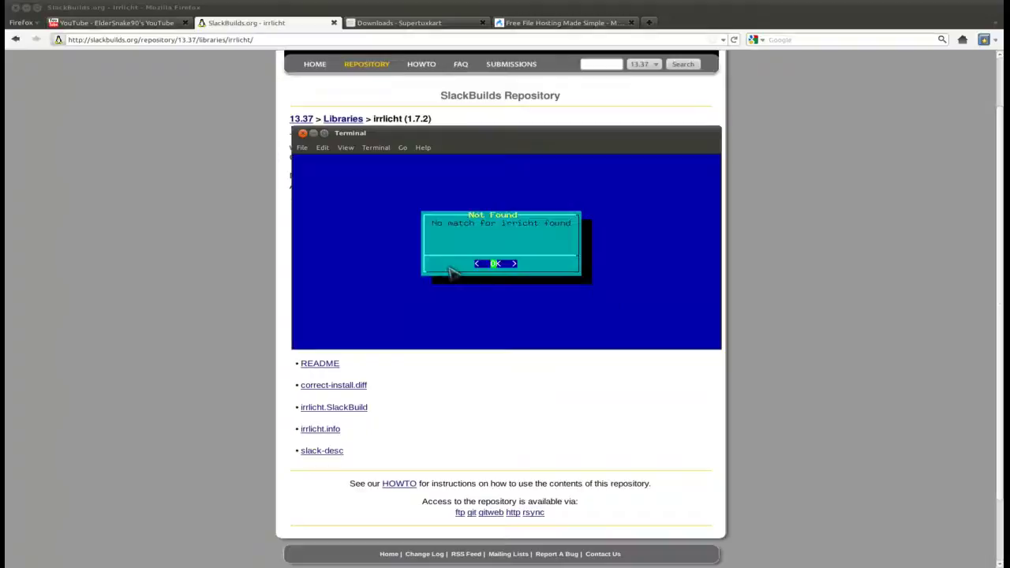
key(Return)
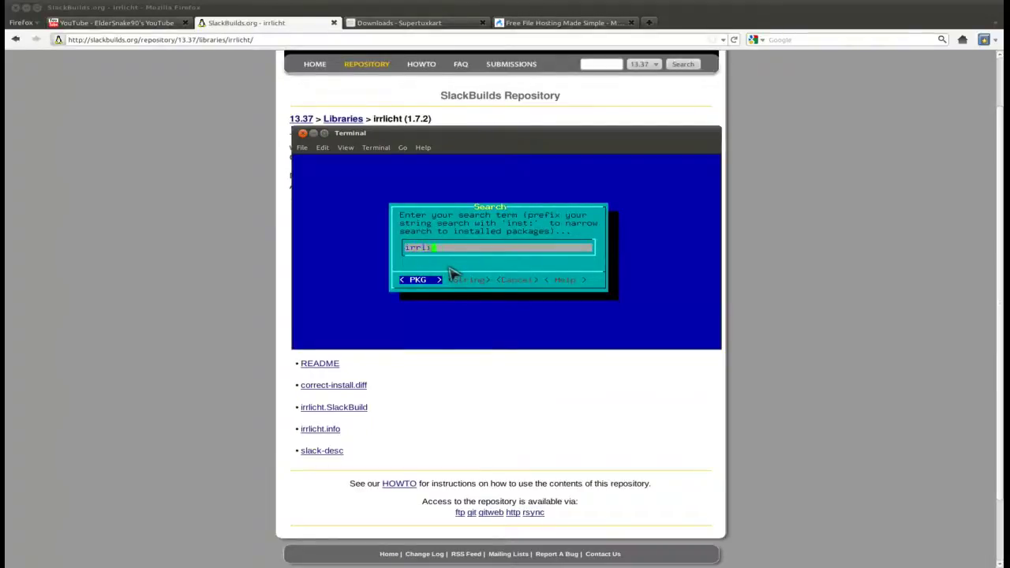
key(Return)
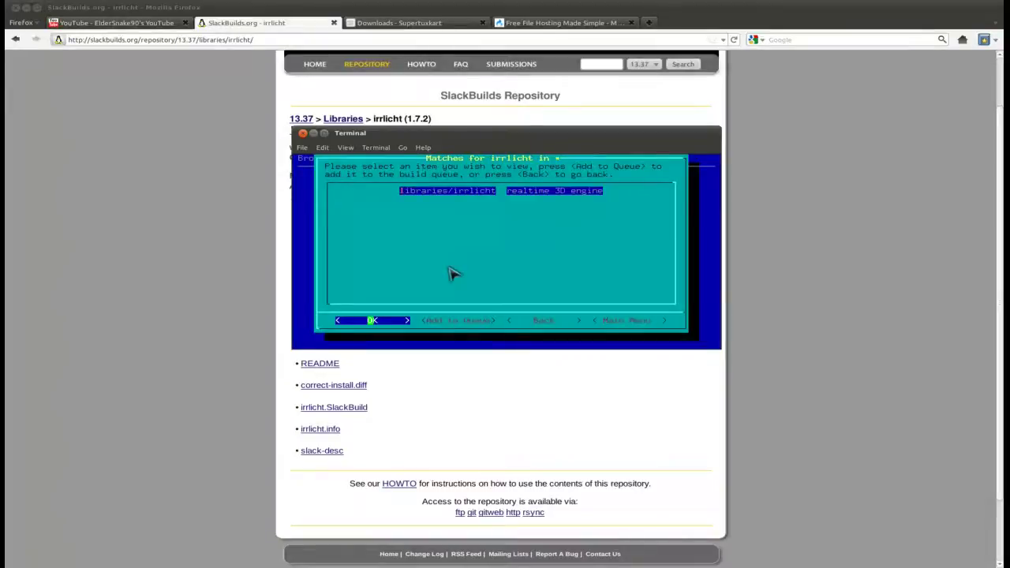
View the list of actions for the libraries/irrlicht package and go back to the search matches.
key(Return)
key(Down)
key(Down)
key(Down)
key(Down)
key(Down)
key(Down)
key(Down)
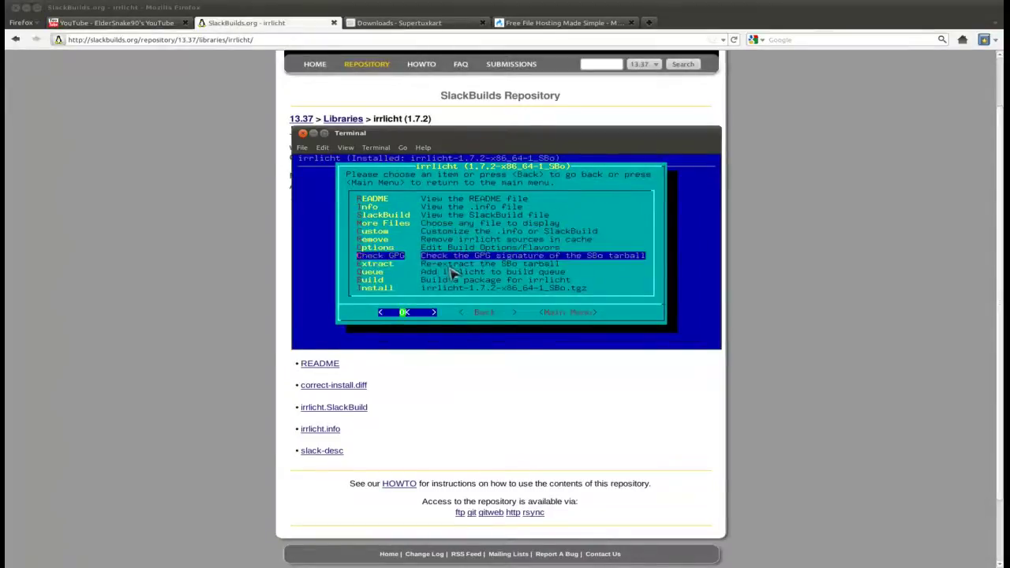
key(Down)
key(Down)
key(Down)
key(Down)
key(Tab)
key(Return)
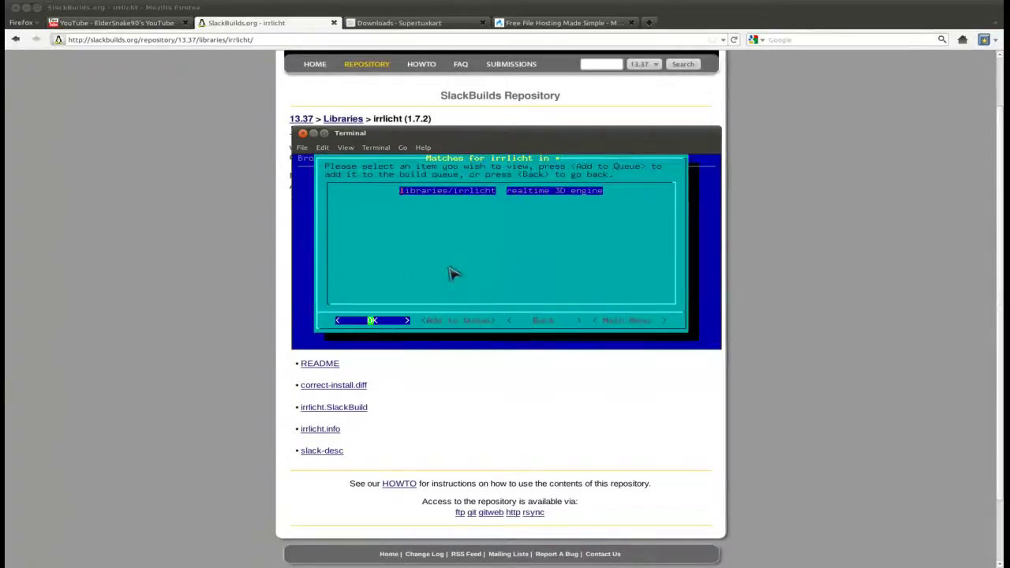
Back out of the search to the main menu, exit sbopkg, and close the Terminal window.
key(Tab)
key(Tab)
key(Return)
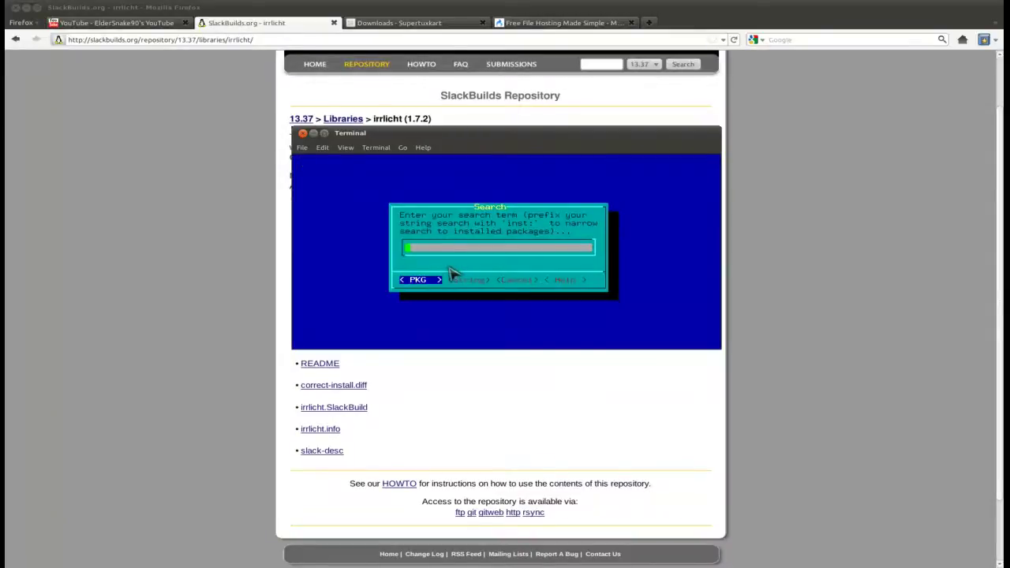
key(Tab)
key(Tab)
key(Return)
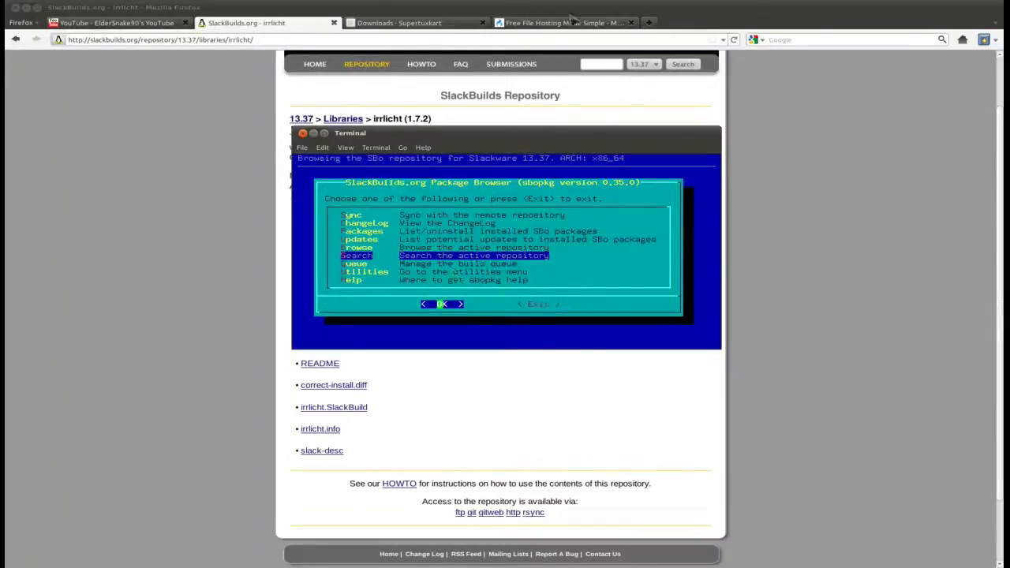
key(Tab)
key(Return)
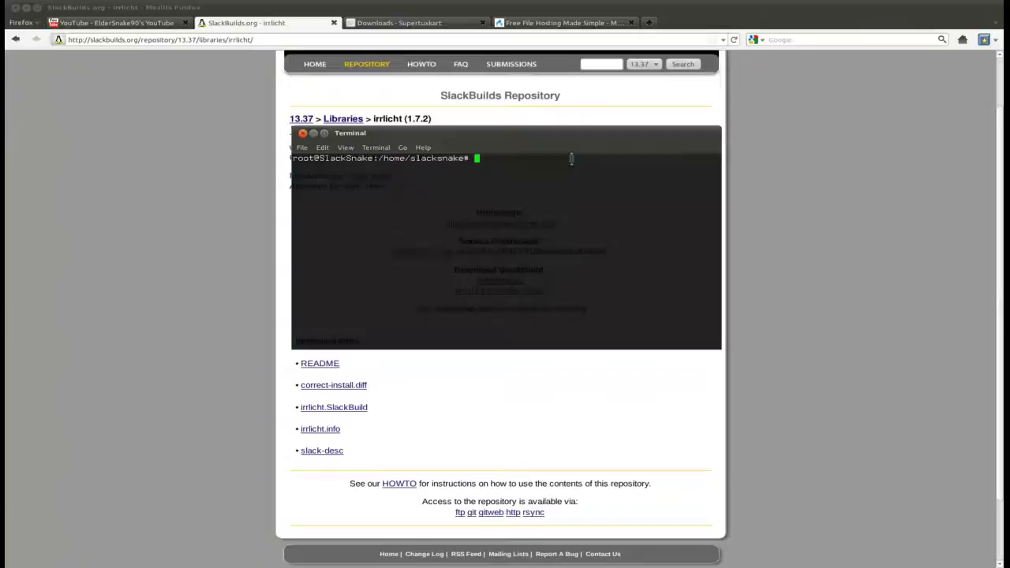
key(alt+F4)
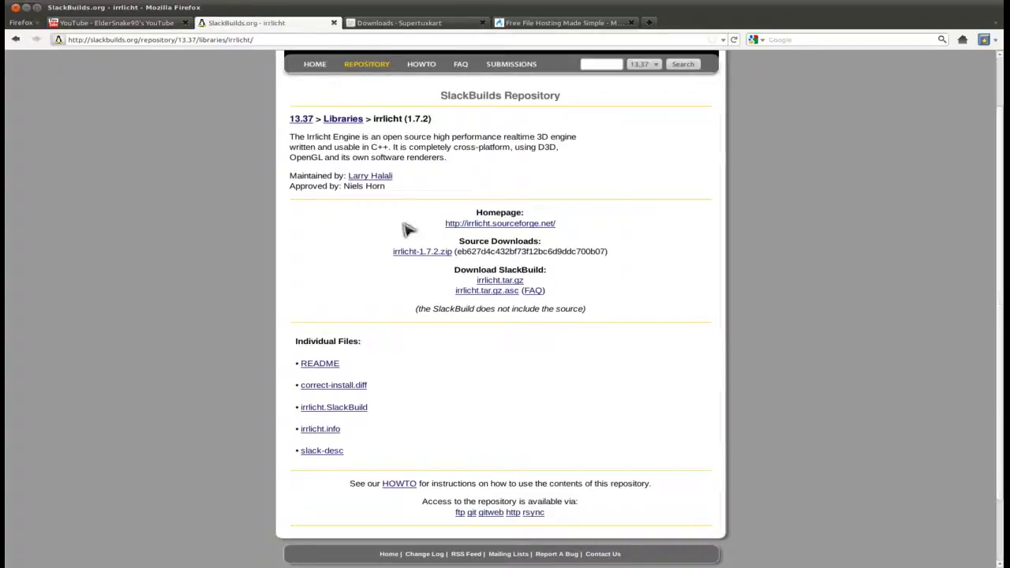
Minimise Firefox and move the Super Tux Kart file manager window closer to the middle of the desktop.
mouse_move(3, 193)
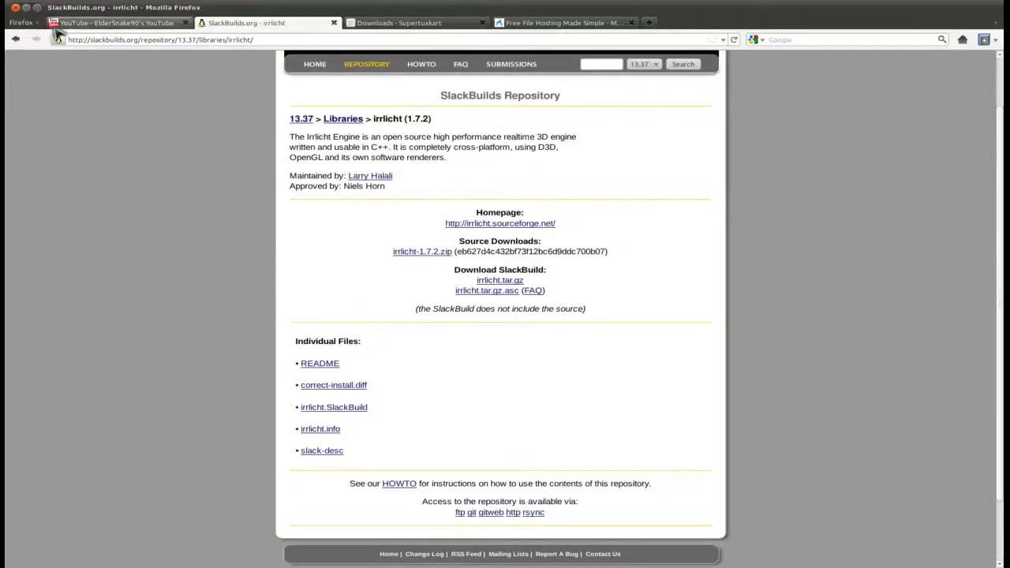
click(26, 8)
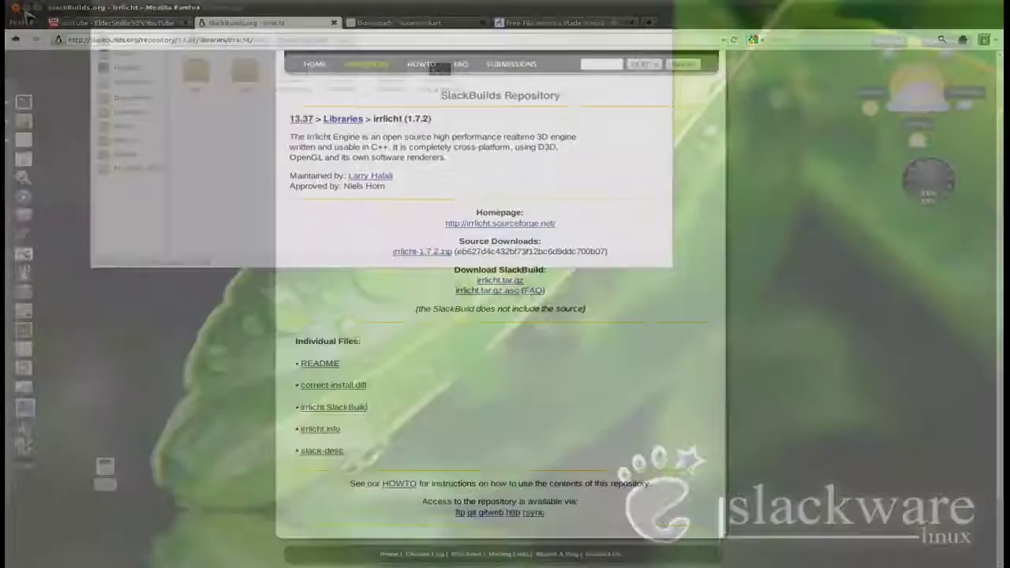
drag(316, 12, 441, 86)
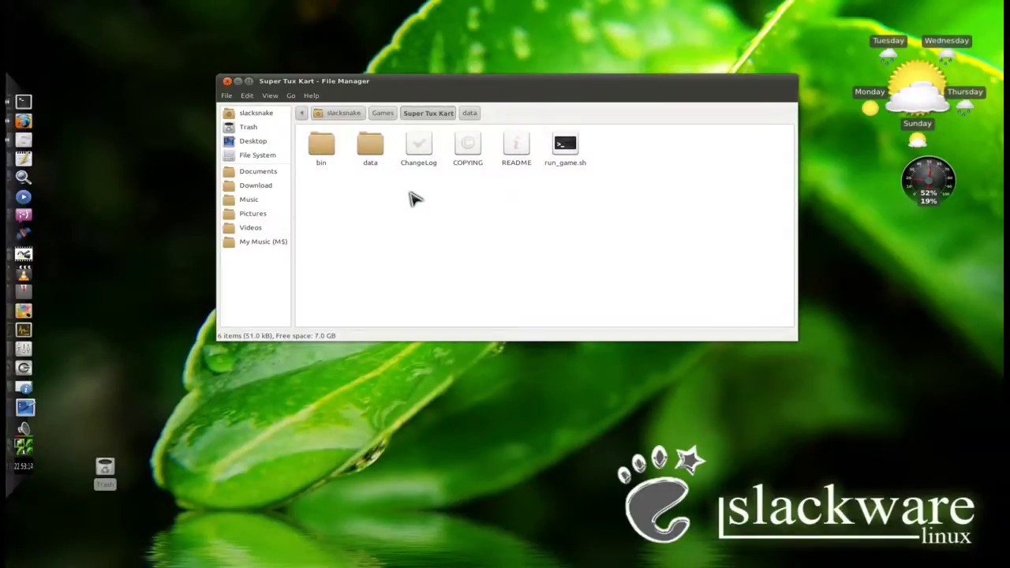
Review the Linux download options on the Supertuxkart Downloads page in Firefox, and minimise the browser.
click(44, 119)
click(395, 27)
scroll(315, 276, down, 2)
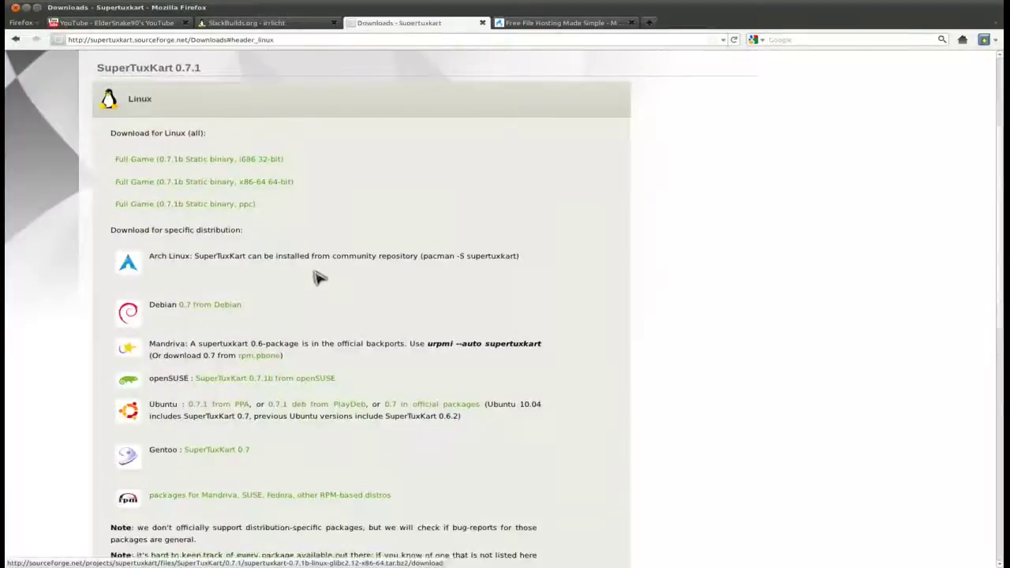
scroll(316, 277, down, 1)
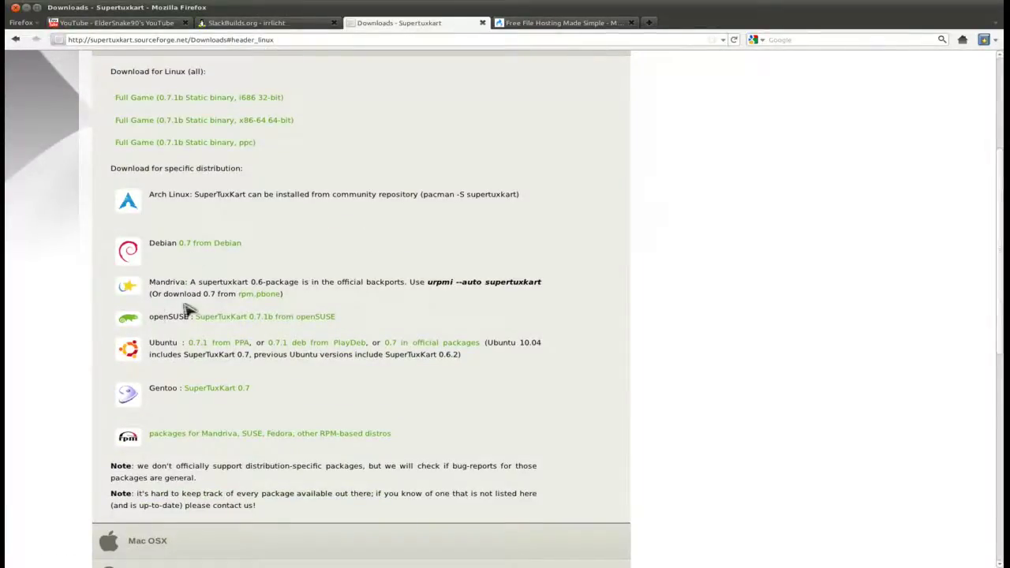
scroll(293, 329, up, 3)
scroll(308, 339, down, 4)
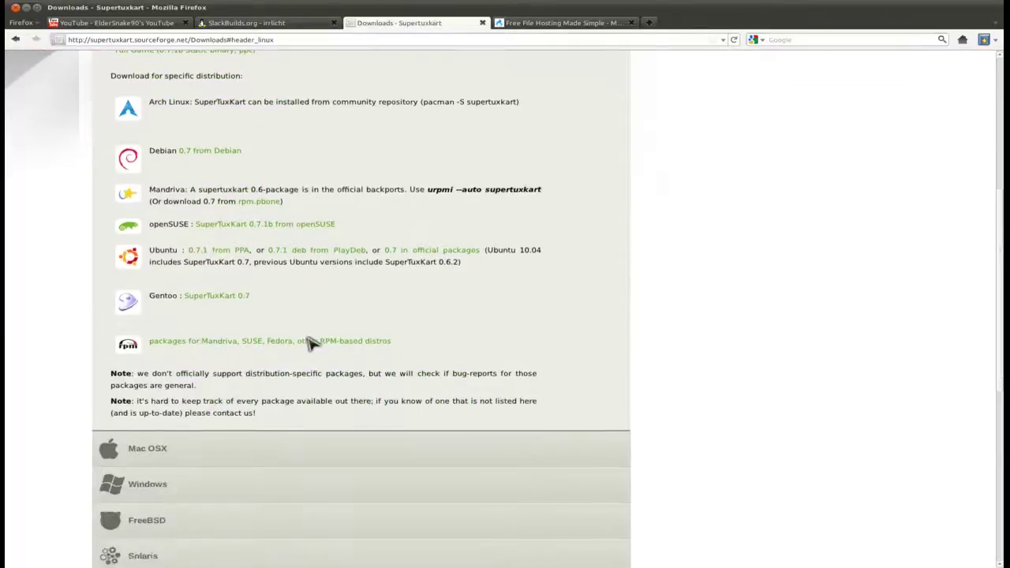
scroll(312, 344, down, 3)
scroll(320, 406, up, 4)
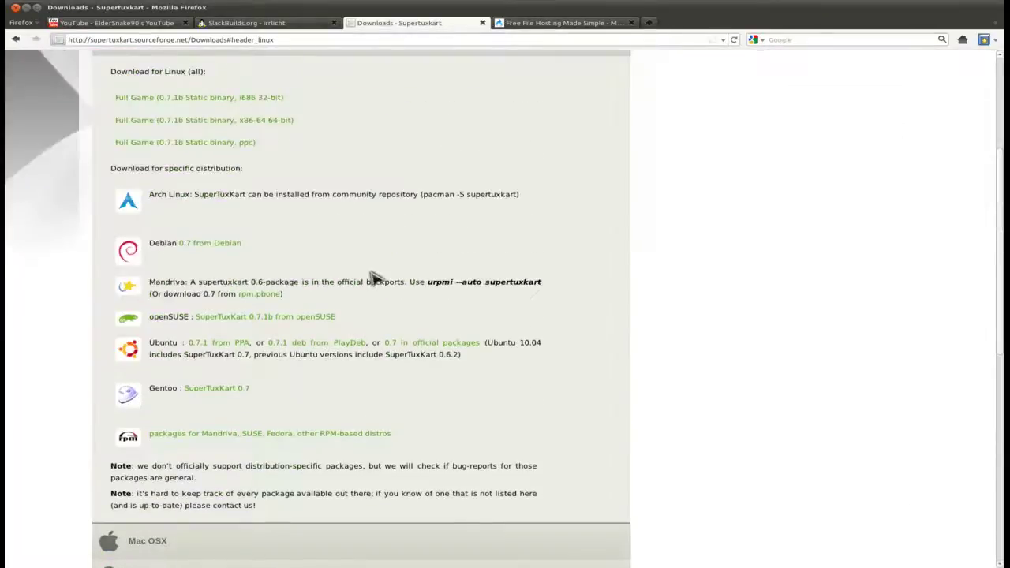
scroll(271, 419, down, 3)
scroll(264, 419, up, 3)
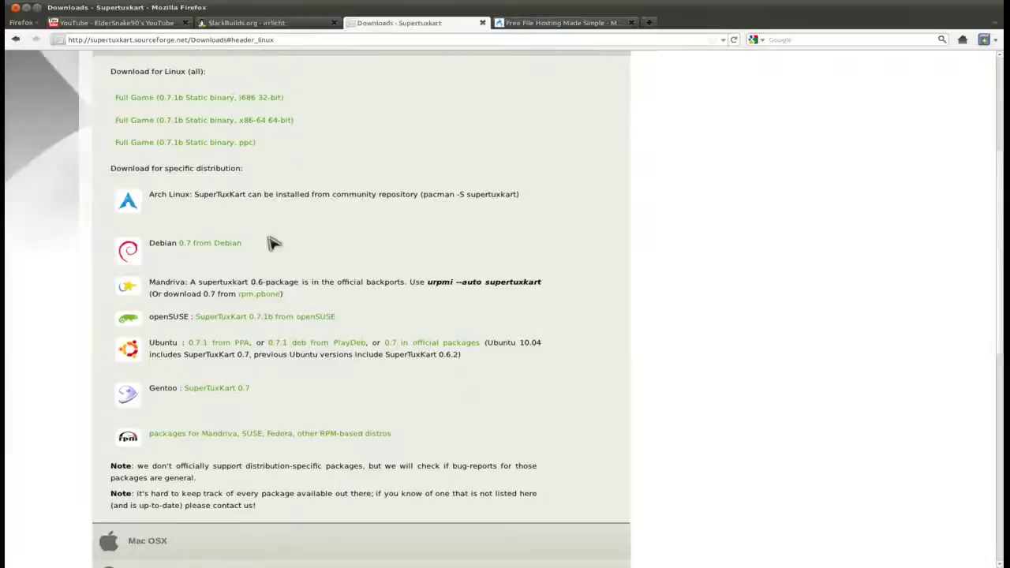
scroll(270, 243, up, 3)
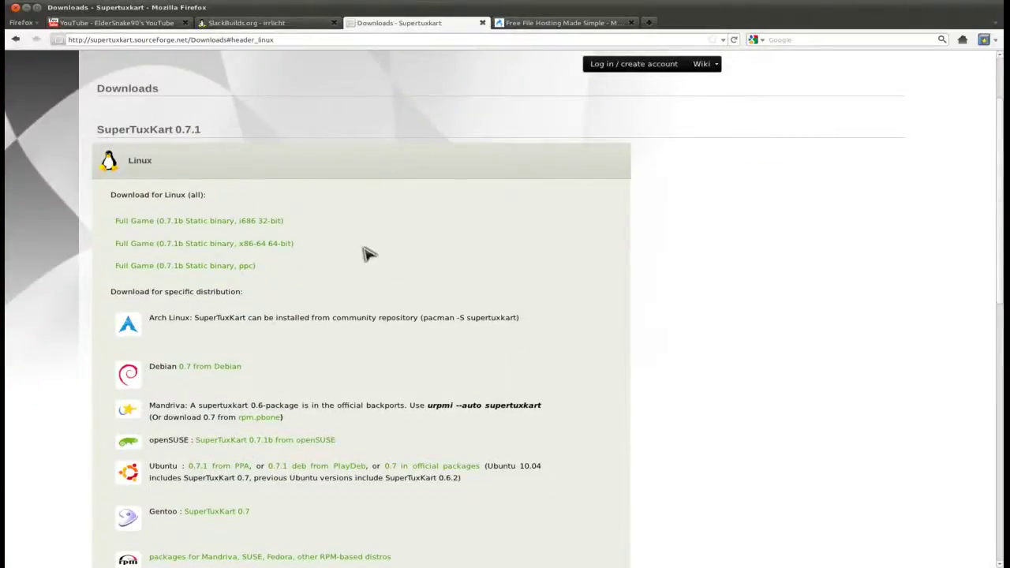
click(26, 8)
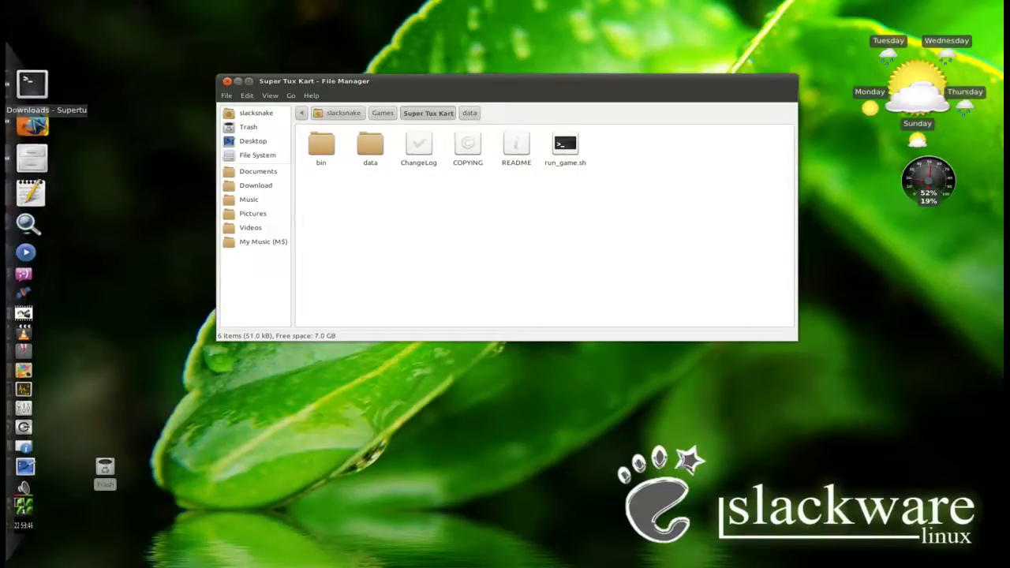
Open the game's bin folder and examine its library files, singling out libgssapi_krb5.so.2.
double_click(321, 146)
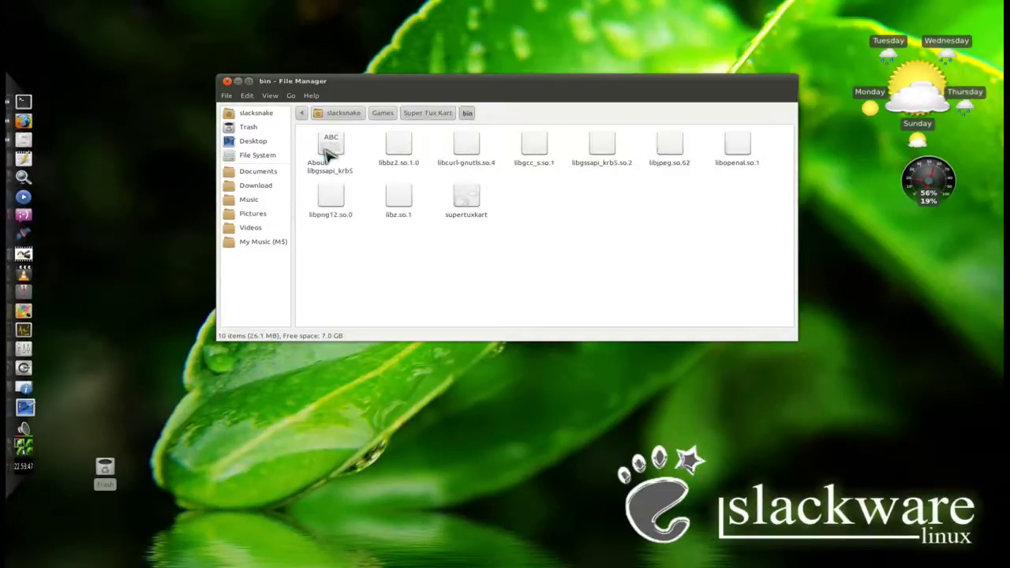
click(608, 166)
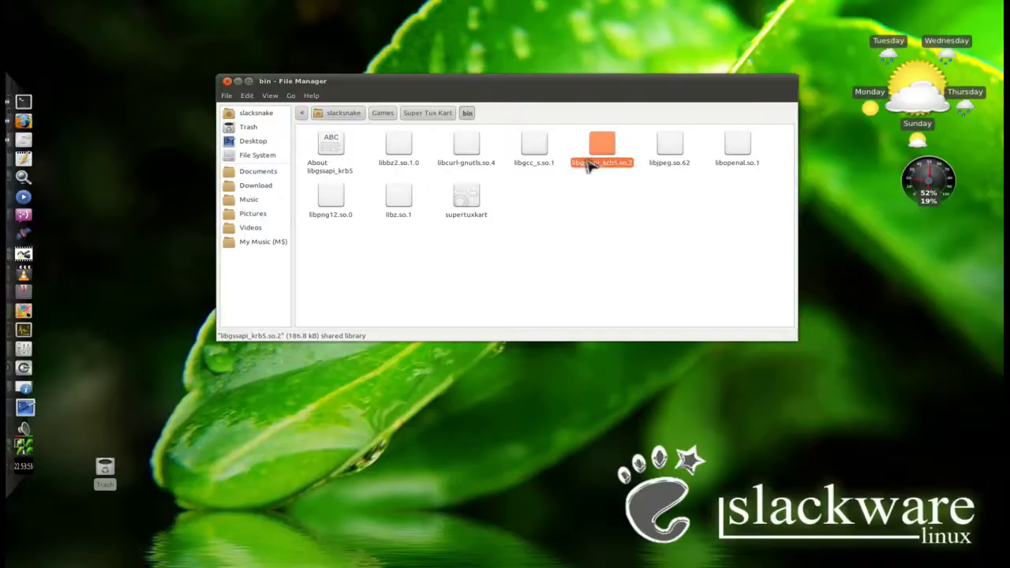
click(572, 213)
Switch to Firefox, search SlackBuilds.org for krb5, view the Network package page, and minimise the browser.
click(24, 120)
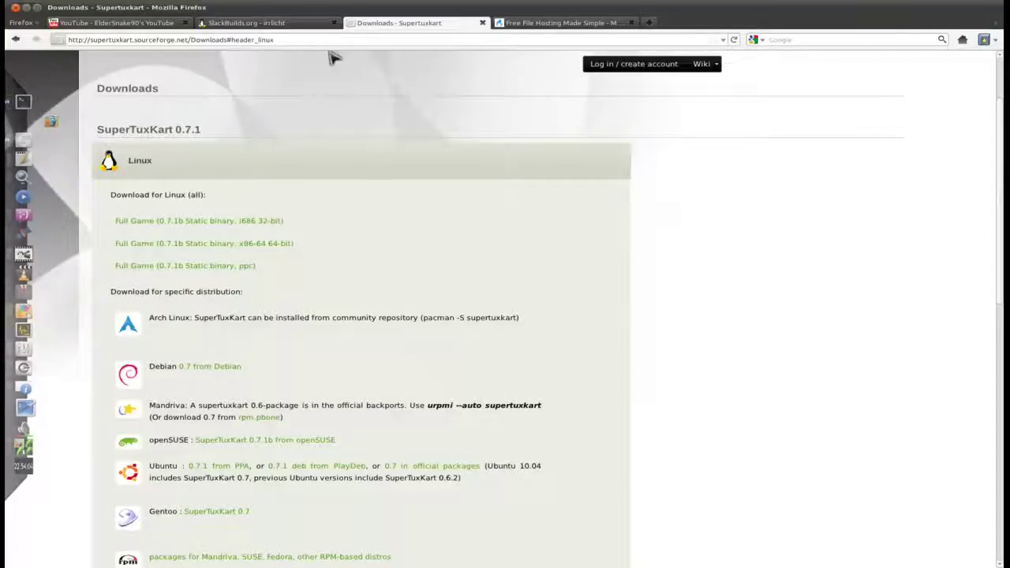
click(247, 22)
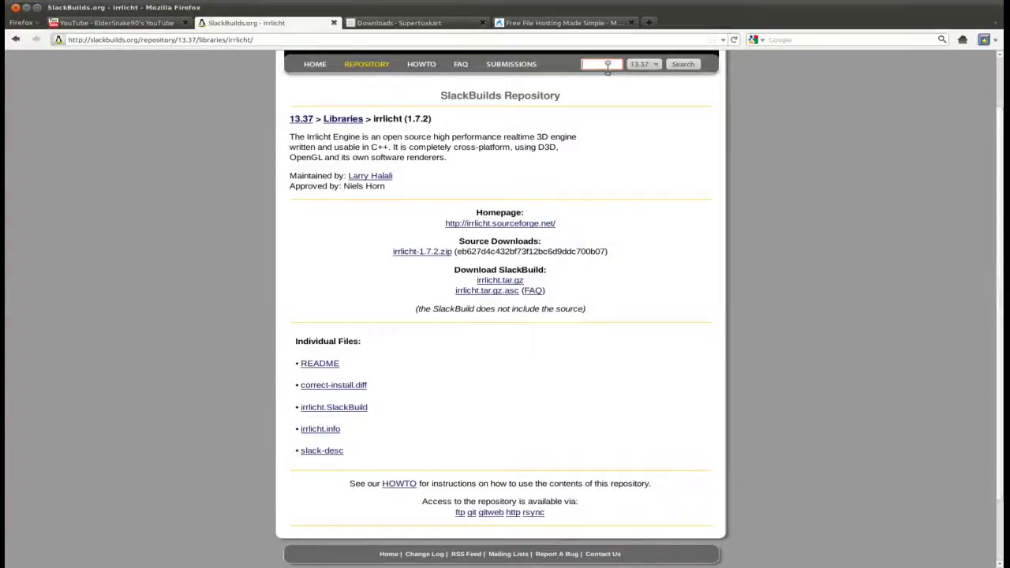
text(krb5)
key(Return)
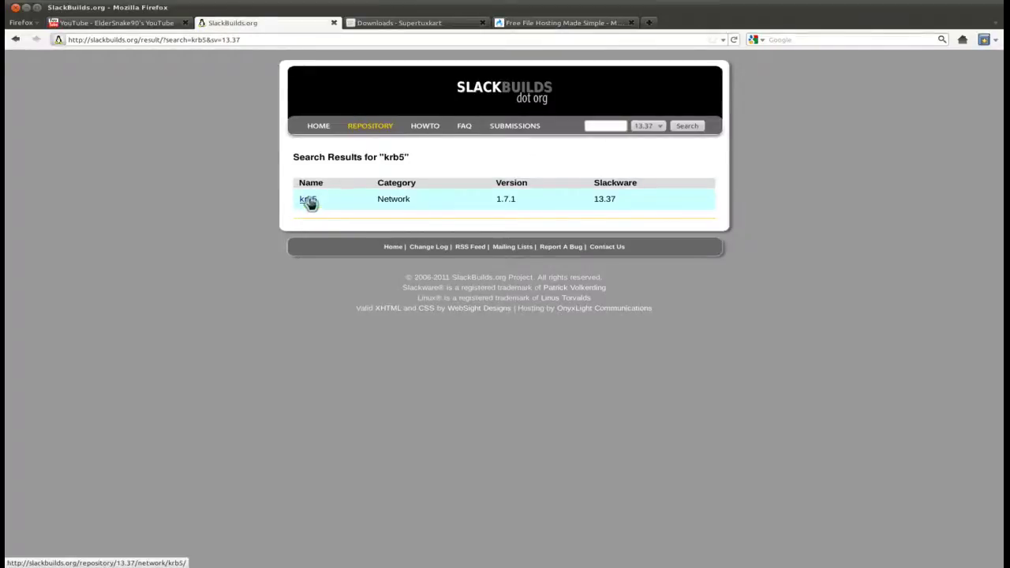
click(310, 200)
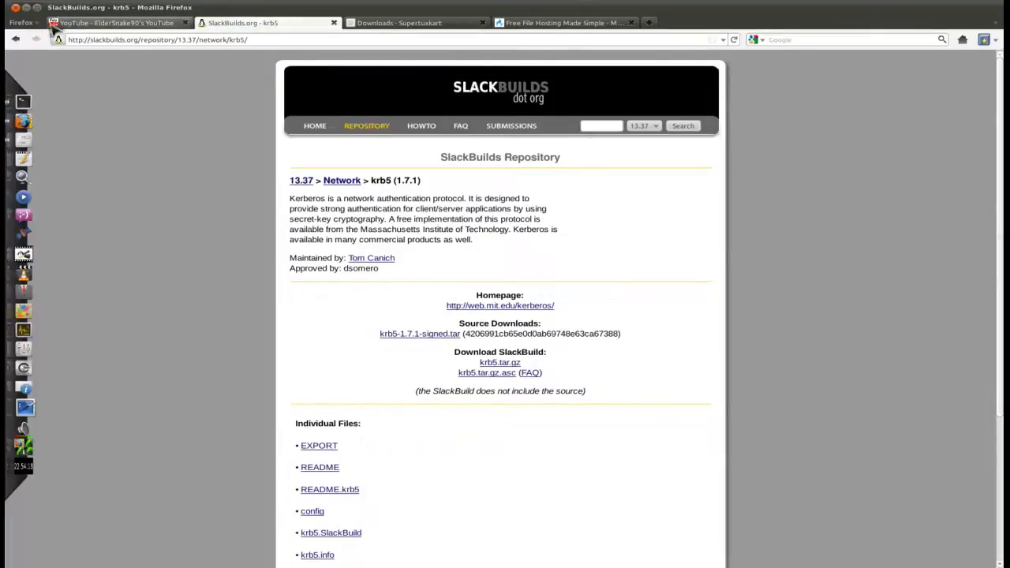
click(26, 7)
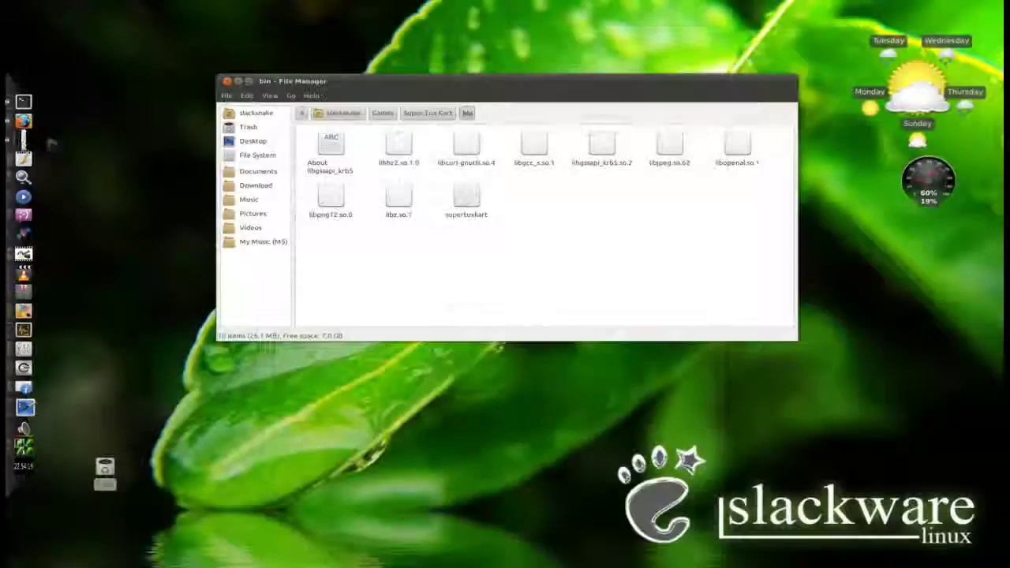
Browse to the /usr/kerberos/lib folder, moving the file manager window a little higher on the desktop.
click(254, 156)
double_click(582, 197)
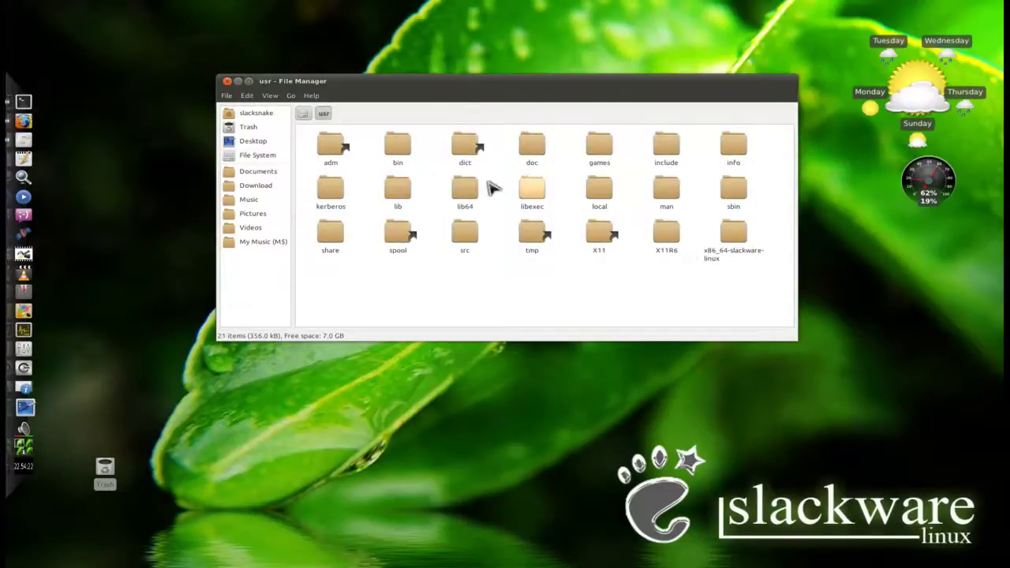
drag(486, 78, 462, 42)
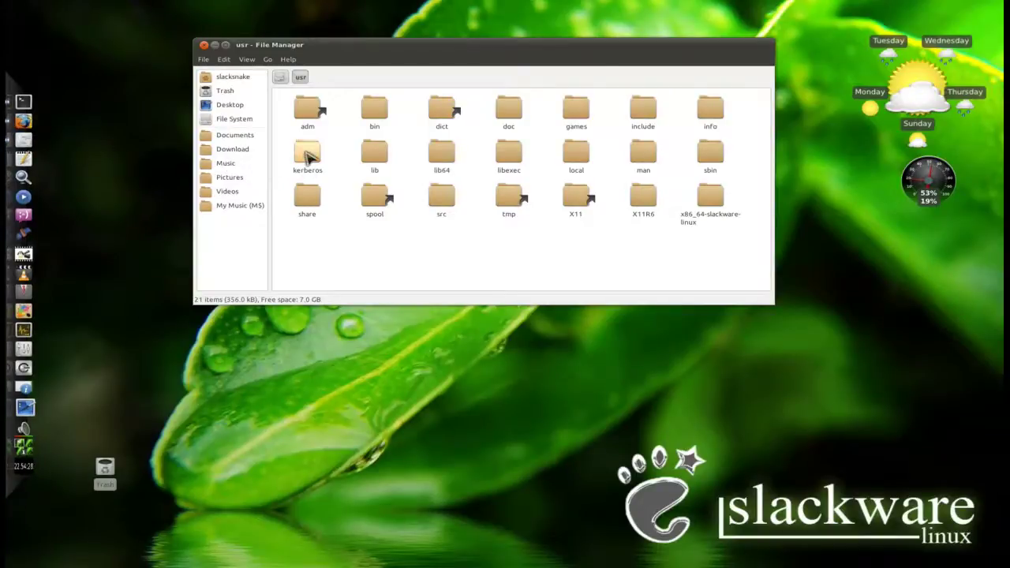
double_click(308, 158)
double_click(362, 120)
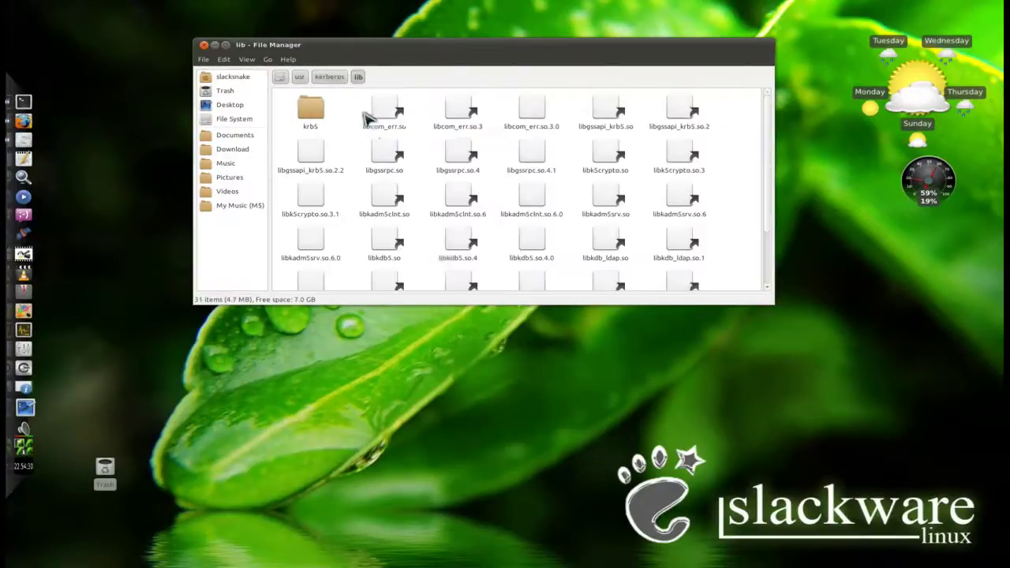
Try to create a desktop link to libgssapi_krb5.so.2 from the Kerberos lib folder.
right_click(689, 132)
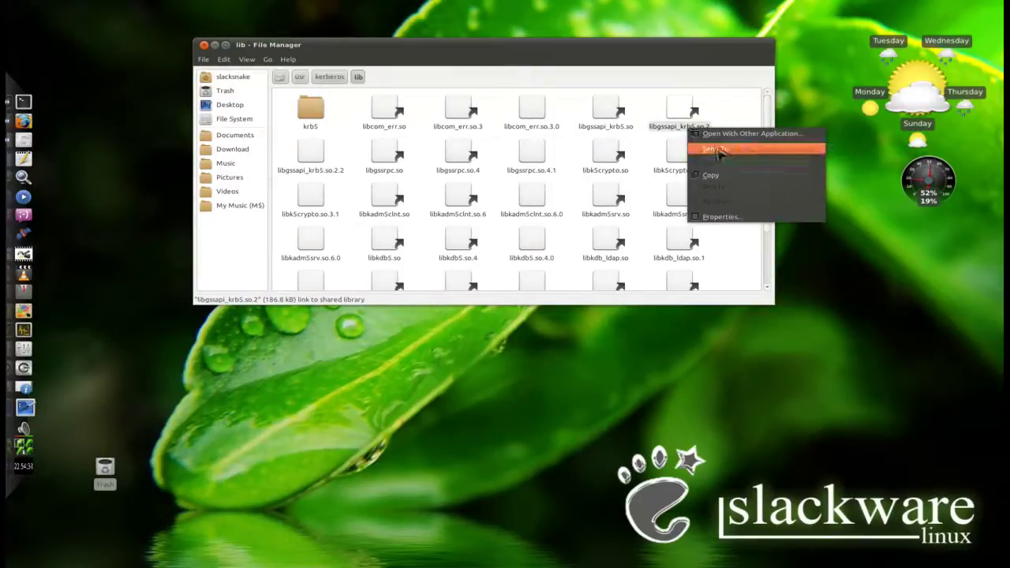
mouse_move(789, 149)
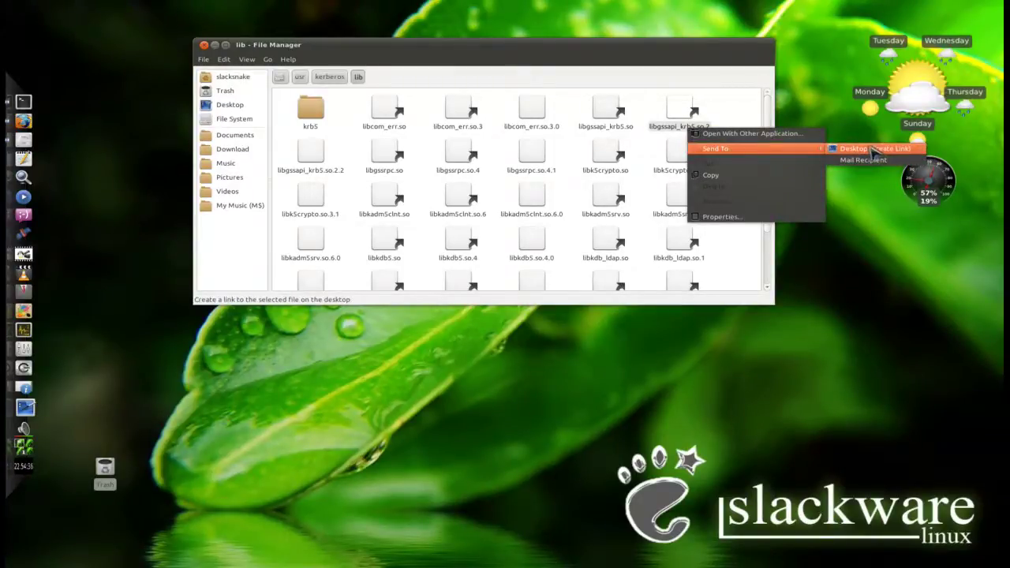
click(876, 149)
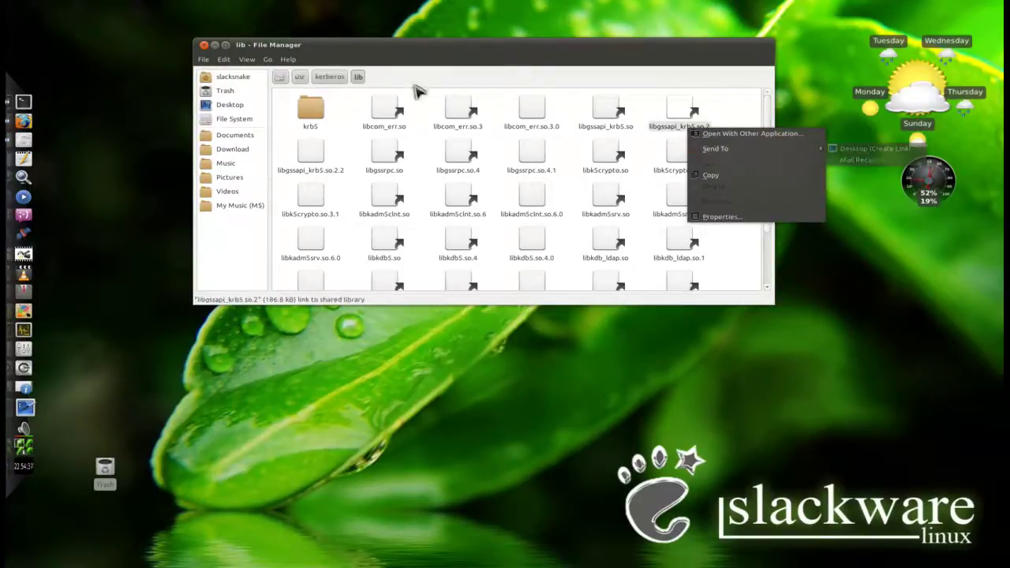
Browse from the home folder to Games/Super Tux Kart/bin, check libgssapi_krb5.so.2 there, and return to the Super Tux Kart folder.
click(225, 123)
click(237, 79)
double_click(606, 111)
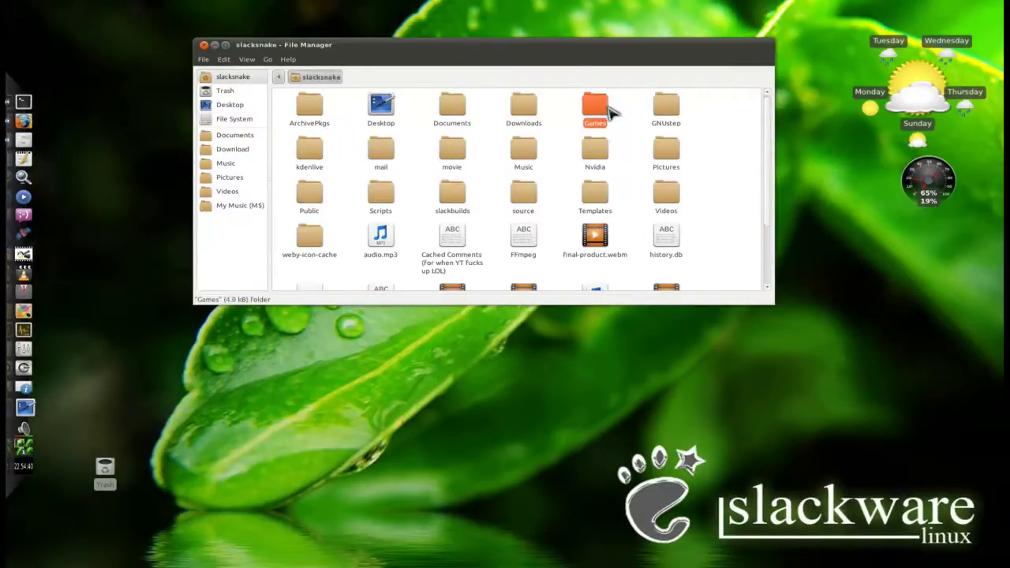
double_click(301, 108)
double_click(300, 110)
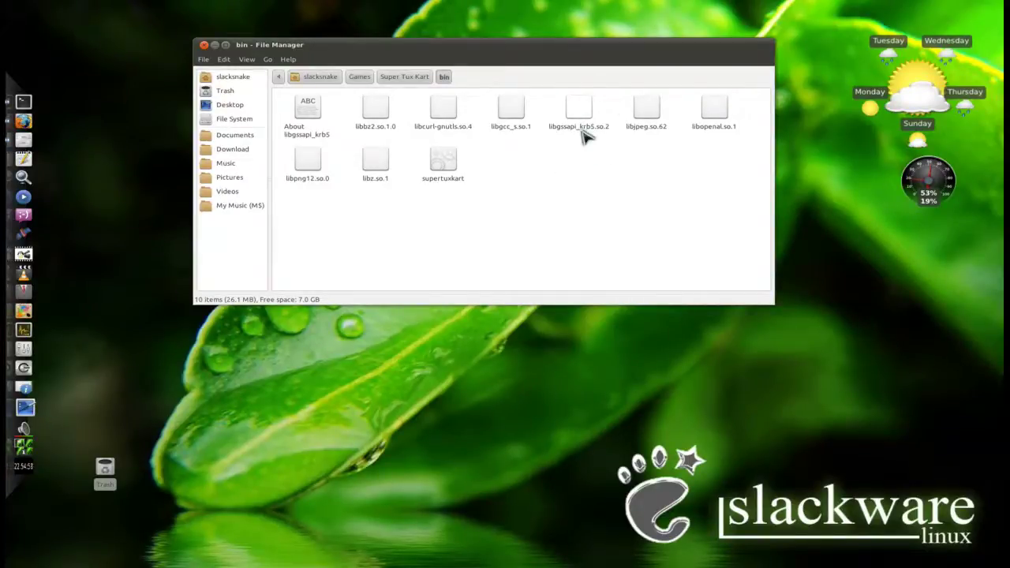
click(406, 78)
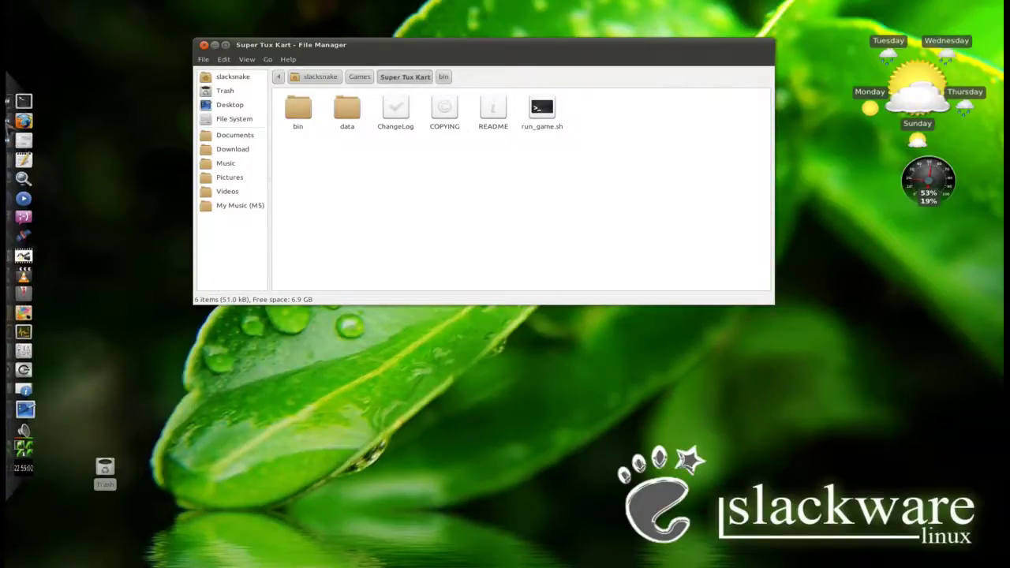
Switch to Firefox and review the Linux static binaries on the Supertuxkart Downloads page.
click(32, 127)
click(403, 22)
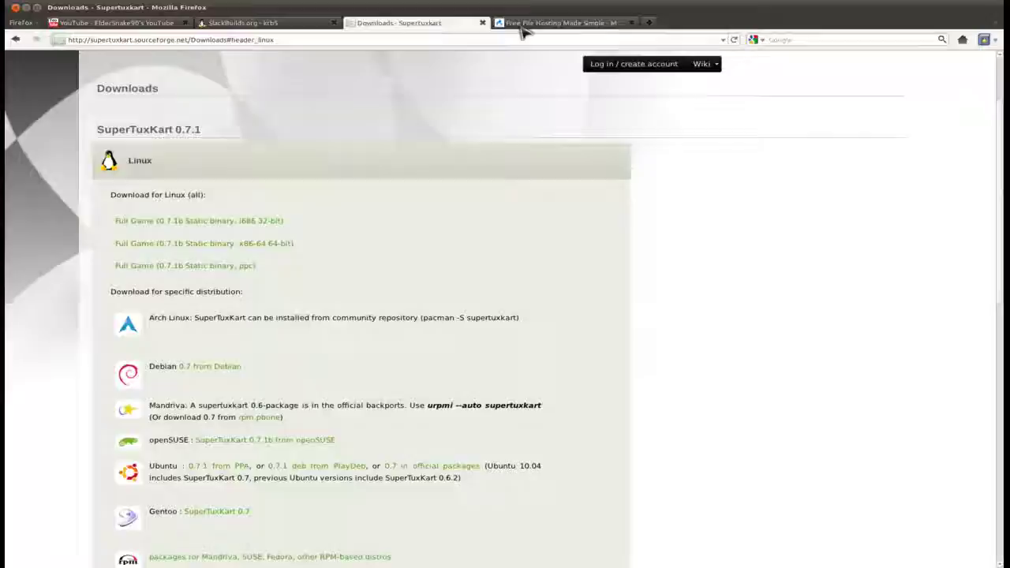
scroll(255, 163, up, 3)
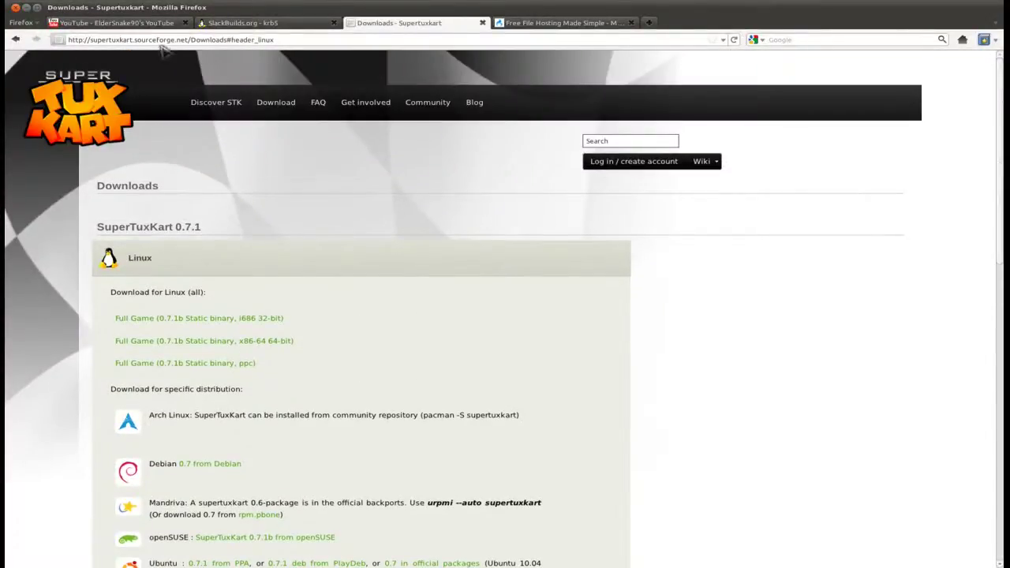
scroll(165, 277, down, 3)
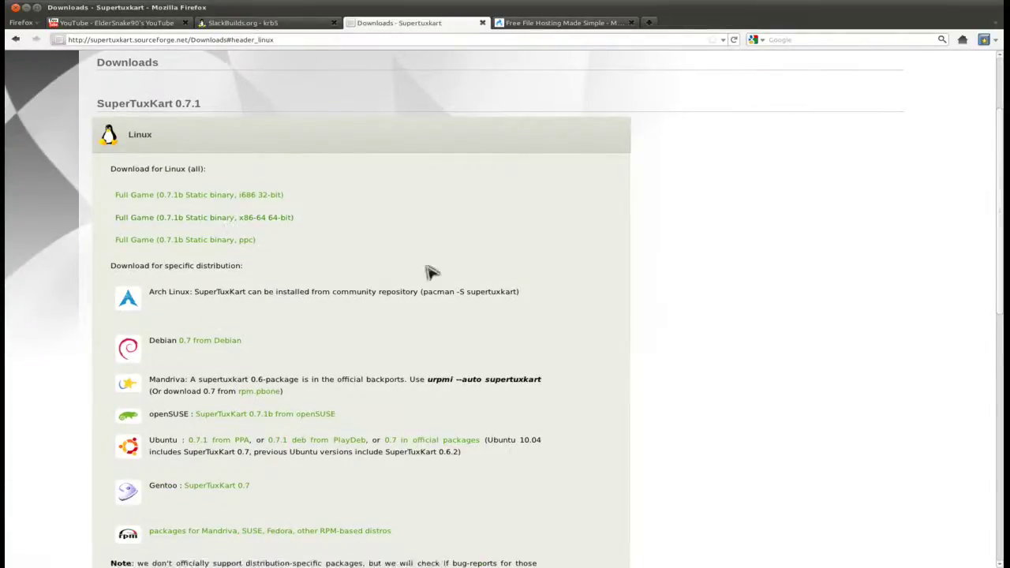
Search SlackBuilds.org for Irrlicht, view the irrlicht package page, and minimise the browser.
click(276, 24)
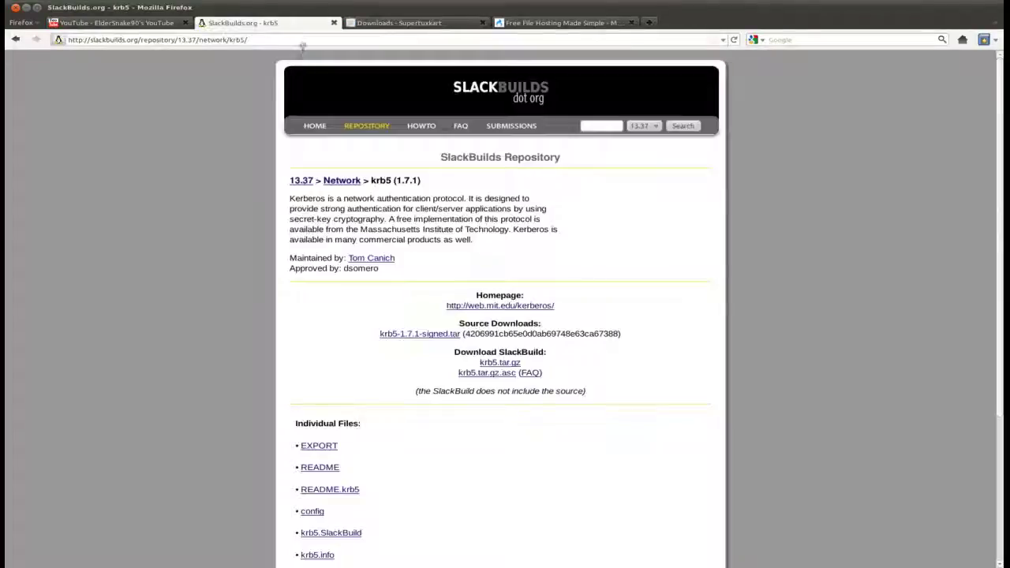
click(605, 126)
click(607, 127)
click(608, 137)
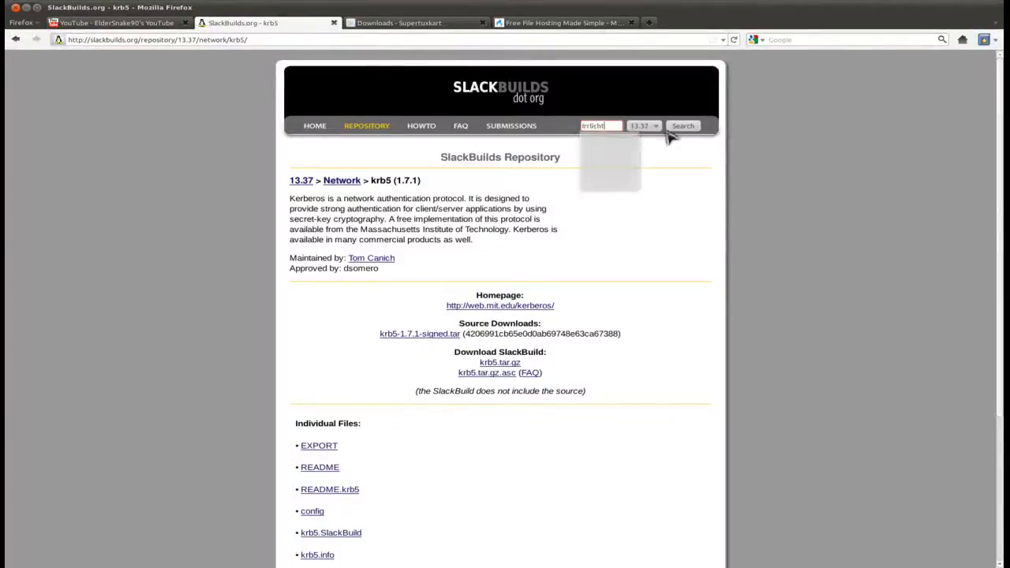
click(679, 128)
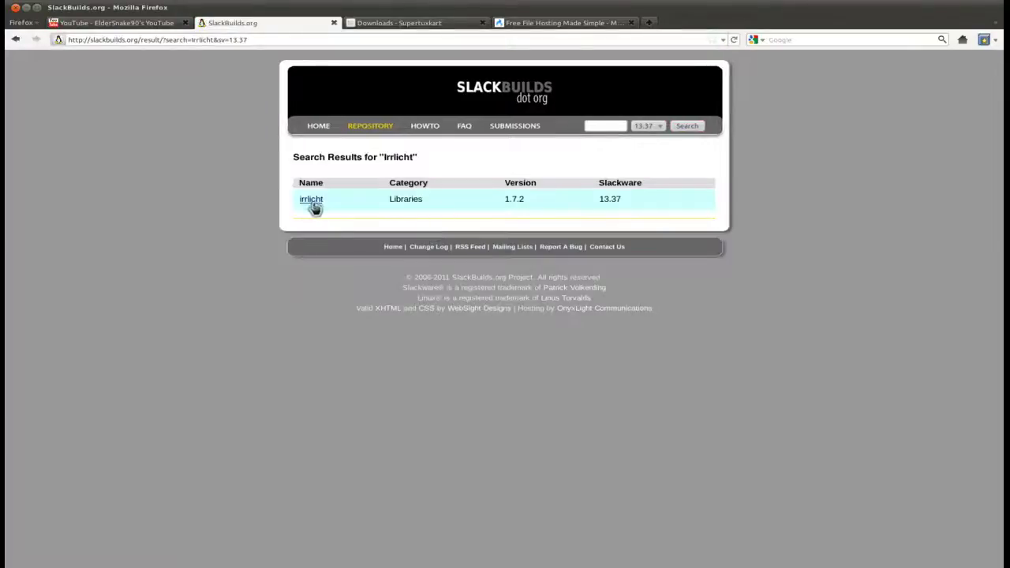
click(313, 202)
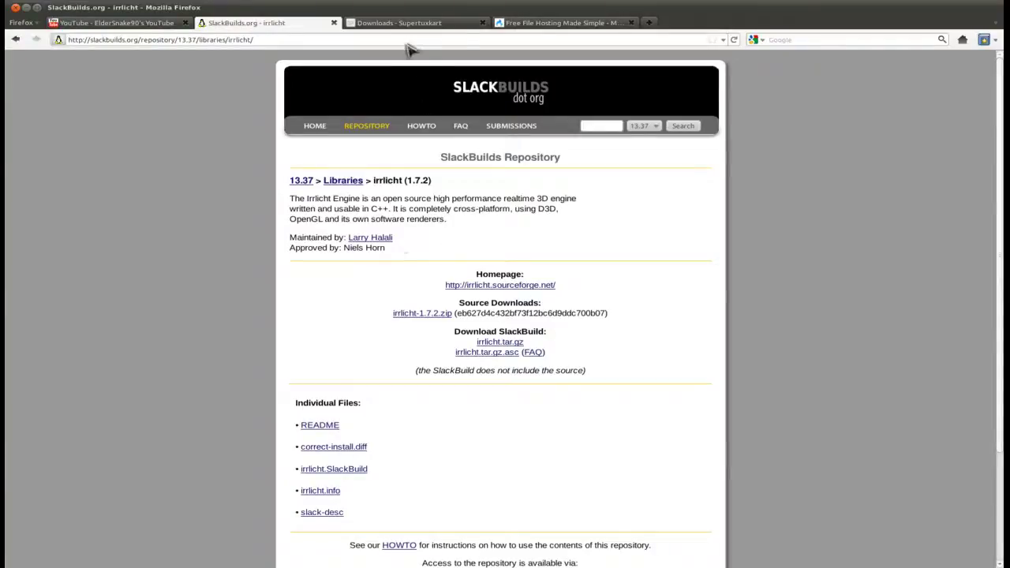
click(26, 8)
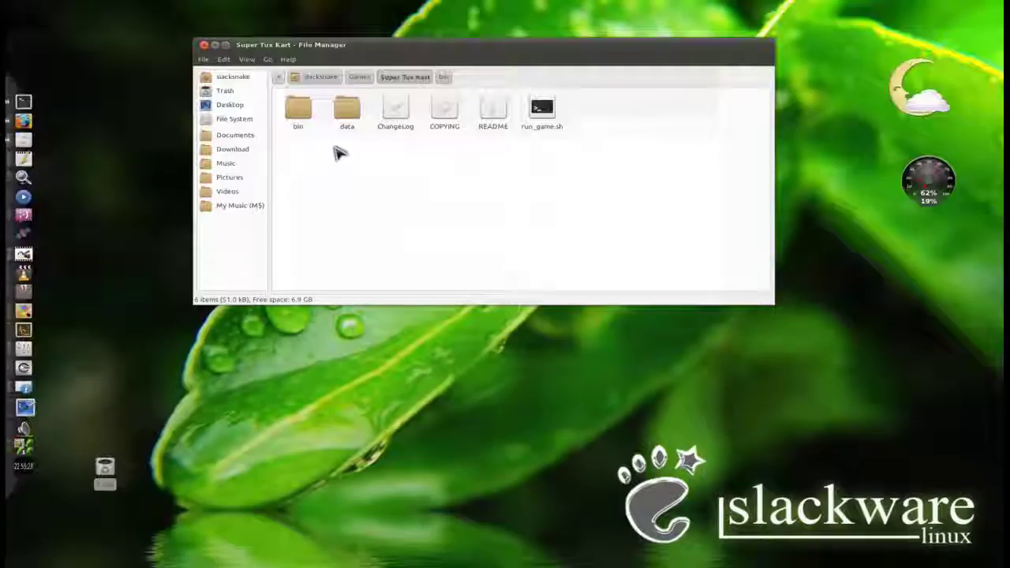
Review the contents of the game's bin folder and the Games folder, ending in the Super Tux Kart folder.
click(300, 109)
double_click(299, 112)
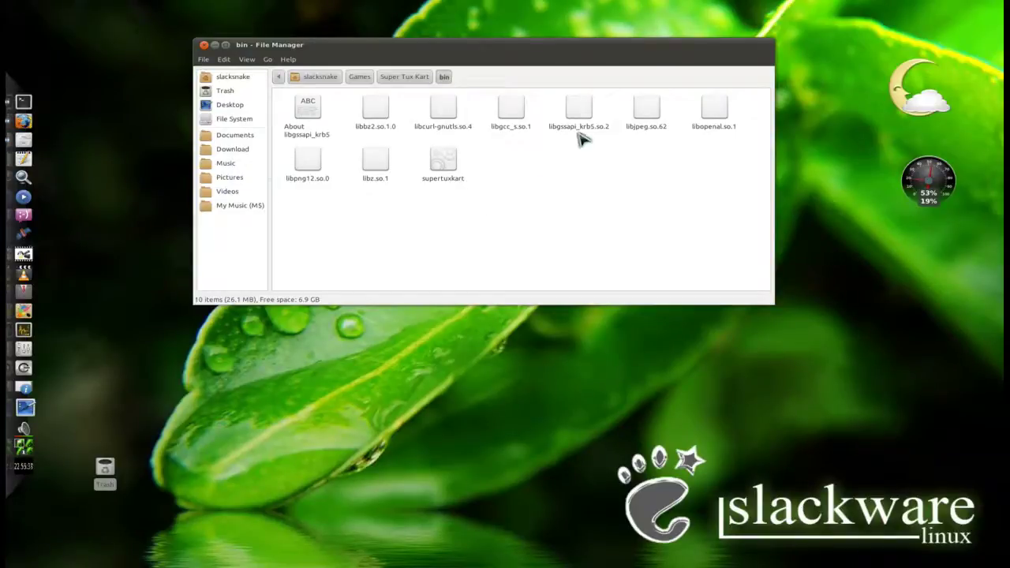
click(419, 77)
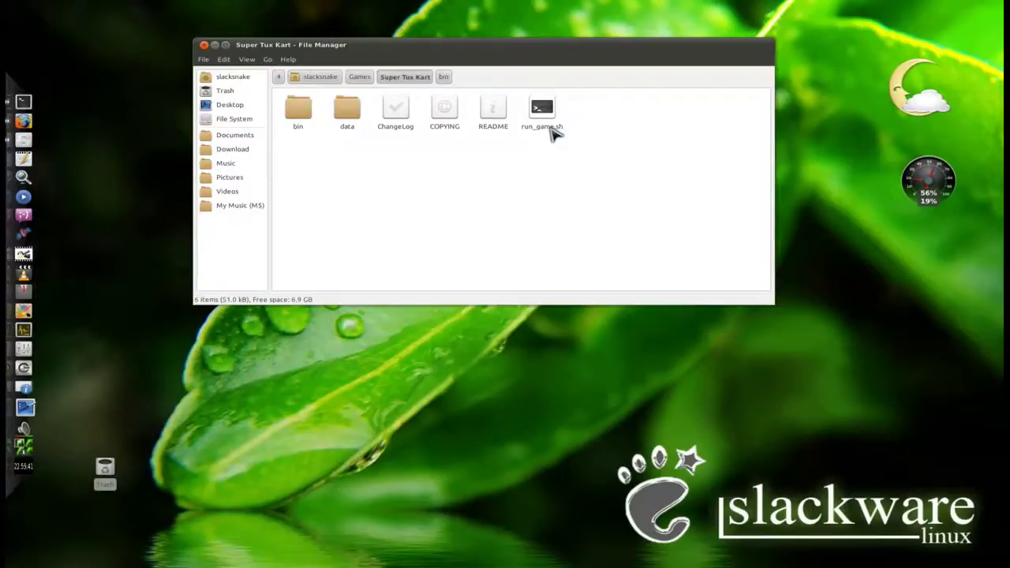
click(360, 77)
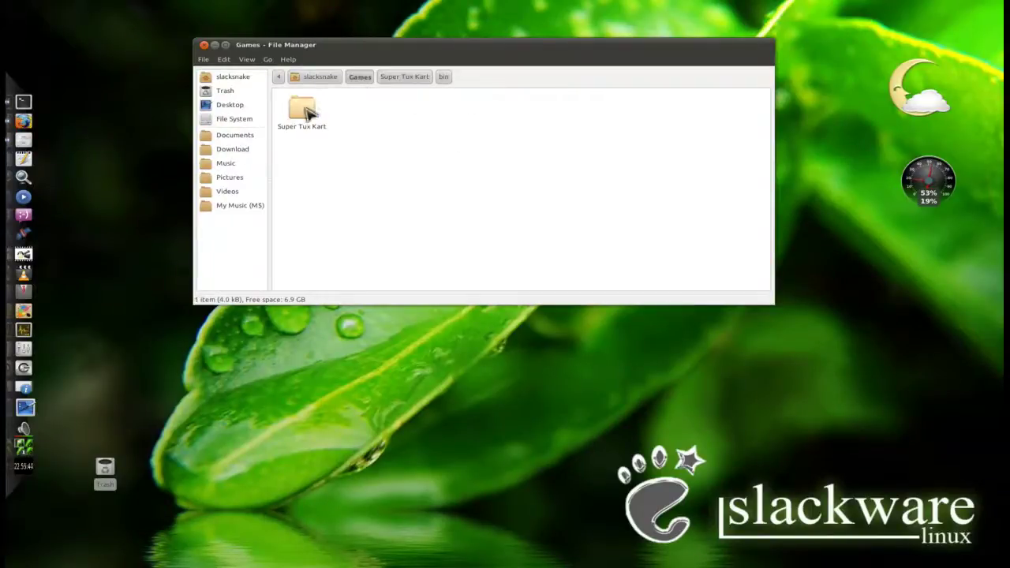
double_click(306, 112)
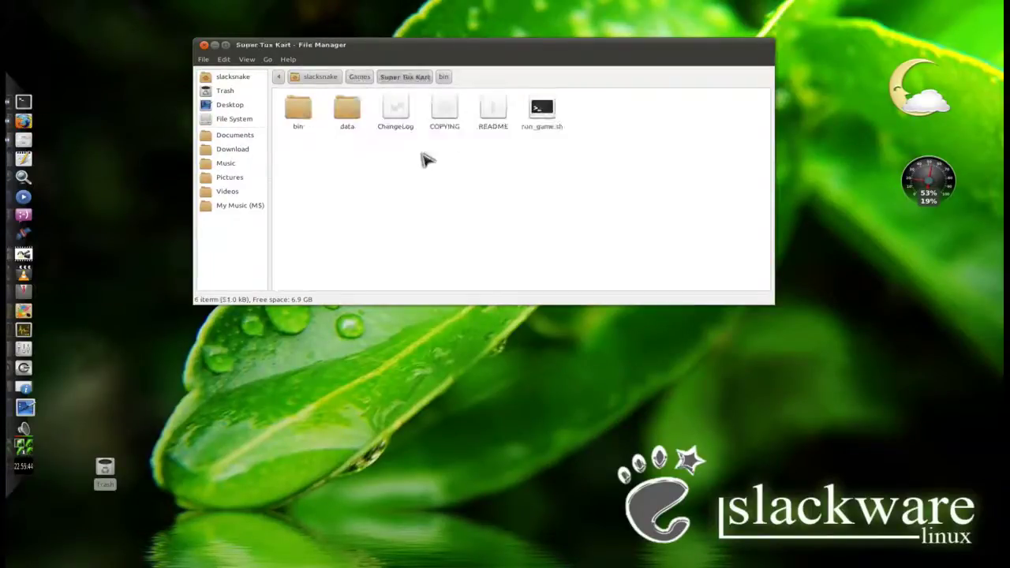
Check in the permissions of run_game.sh that it is allowed to run as a program, and close its properties.
right_click(550, 130)
click(582, 228)
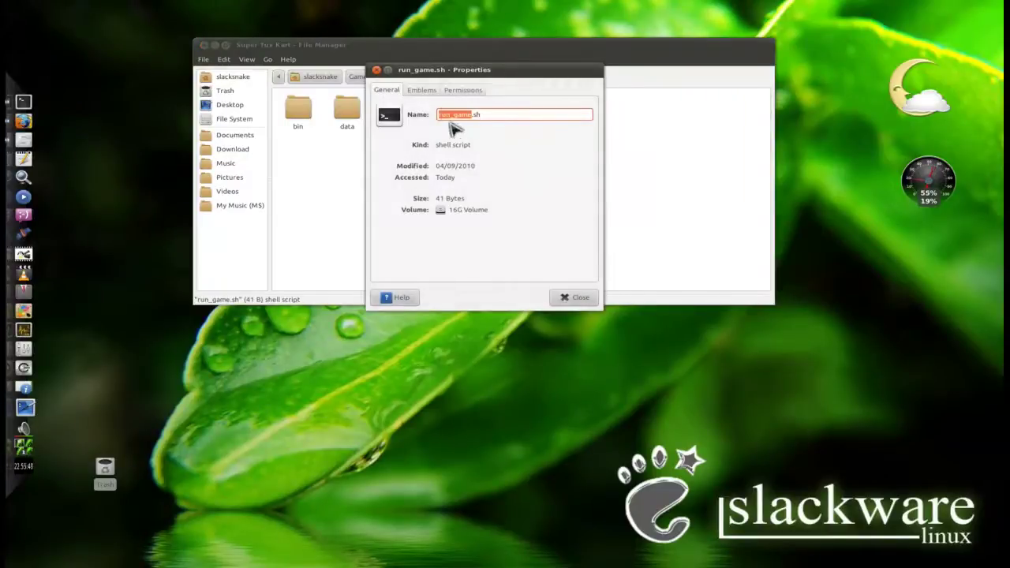
click(463, 90)
drag(497, 70, 693, 24)
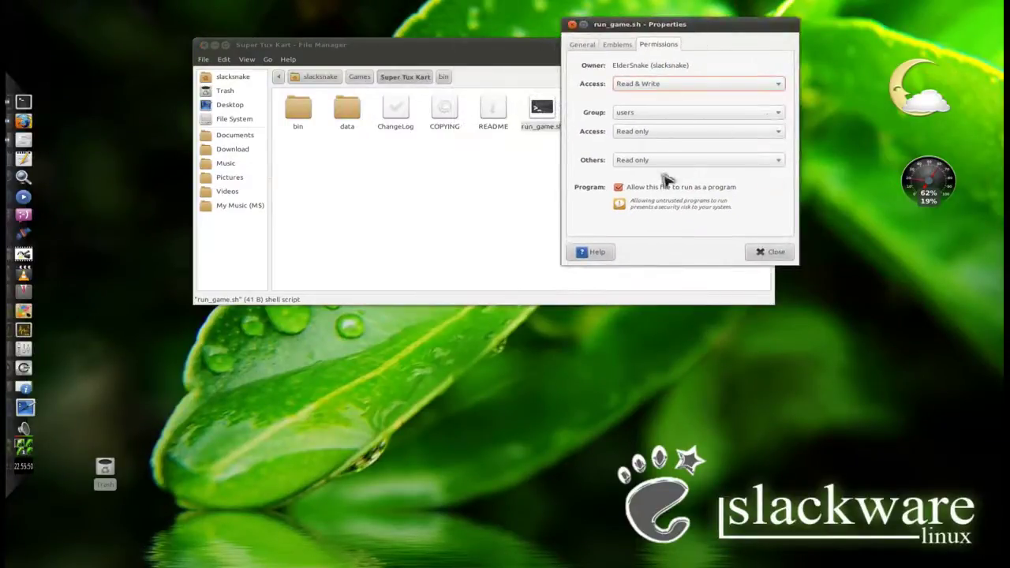
click(768, 252)
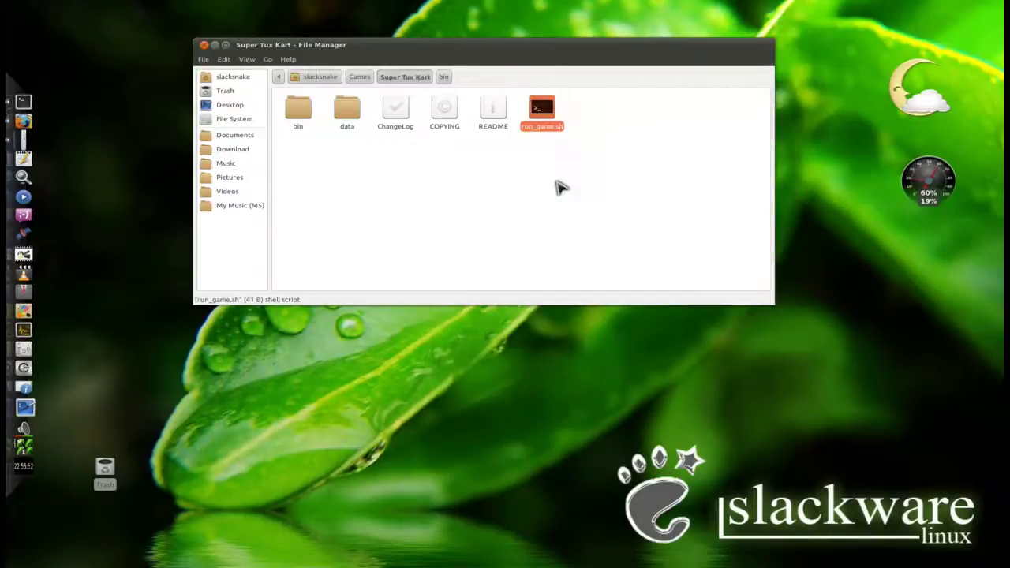
Launch SuperTuxKart from run_game.sh and move the game window to the upper edge of the desktop.
double_click(543, 131)
drag(555, 38, 573, 8)
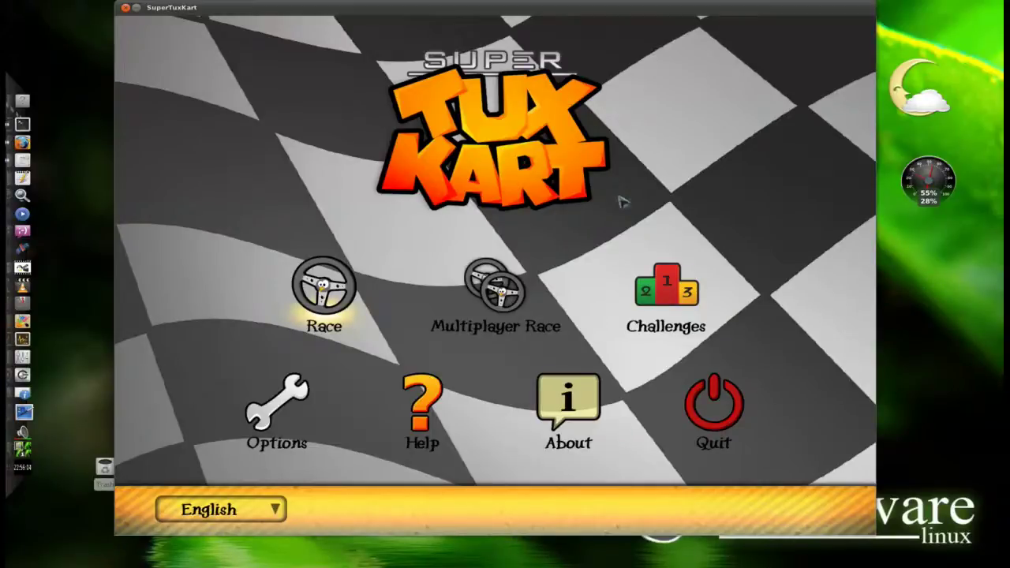
key(Right)
key(Right)
key(Left)
key(Left)
key(Right)
key(Right)
key(Left)
key(Left)
key(Right)
key(Right)
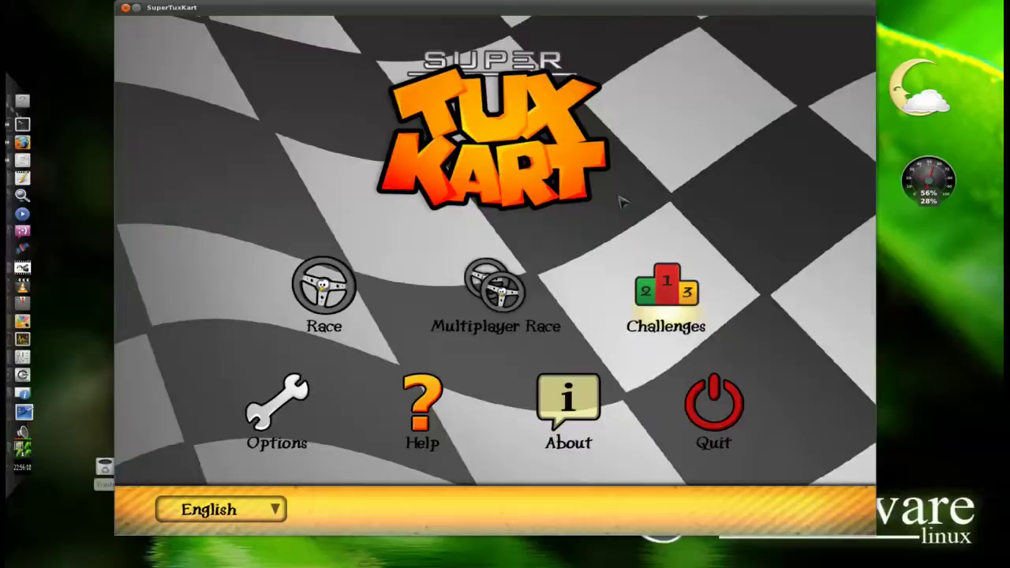
key(Left)
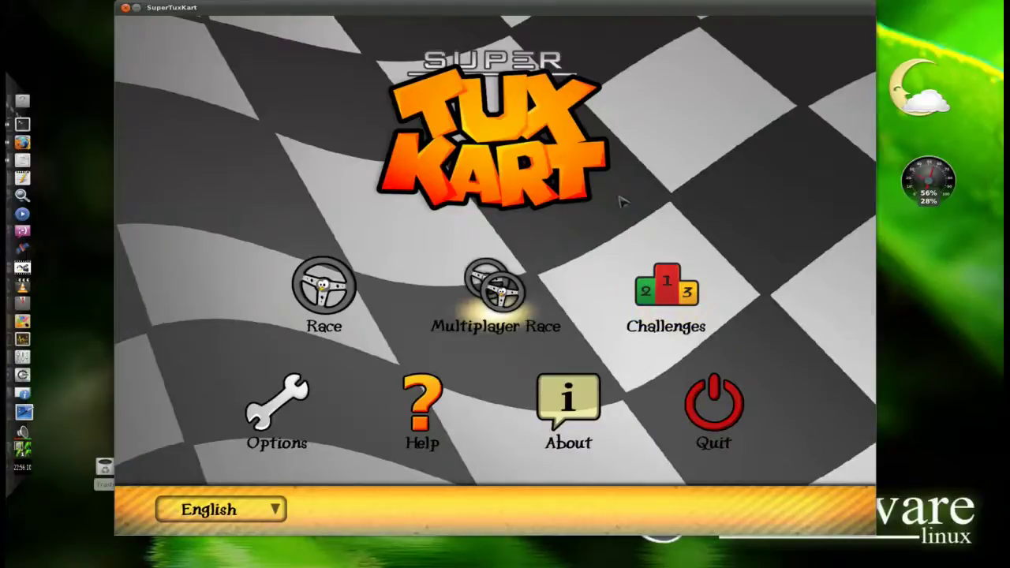
key(Left)
key(Right)
key(Right)
key(Left)
key(Left)
Look through the Race, Multiplayer Race and Challenges options on the main screen and open the single-player Race.
key(Right)
key(Right)
key(Left)
key(Left)
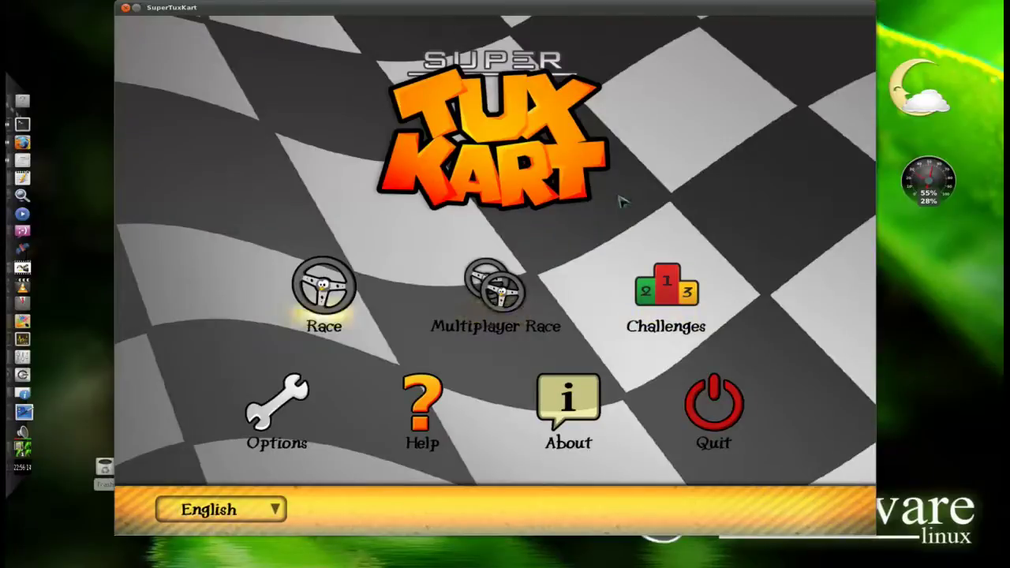
key(Right)
key(Left)
key(Left)
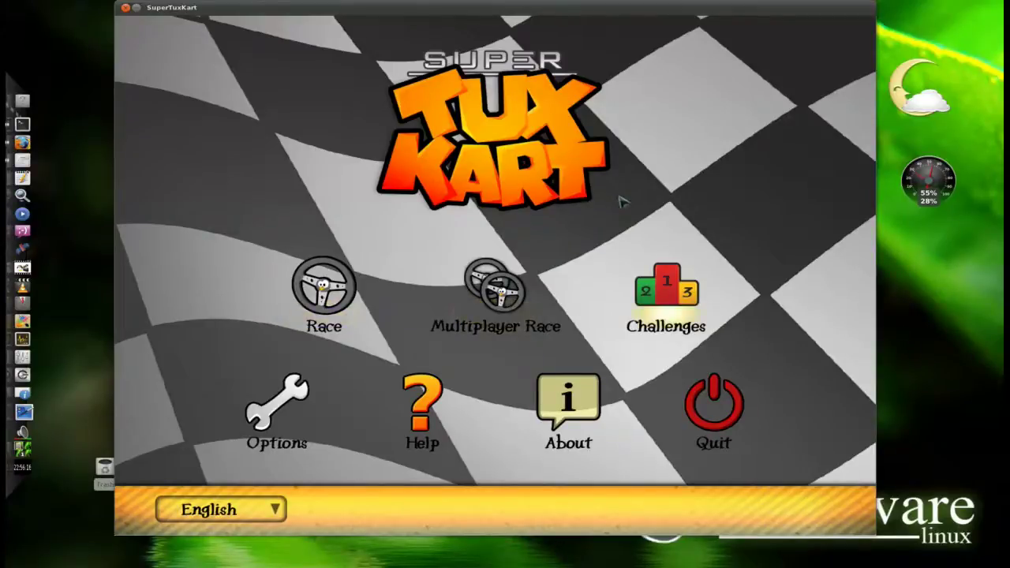
key(Left)
key(Left)
key(Right)
key(Right)
key(Left)
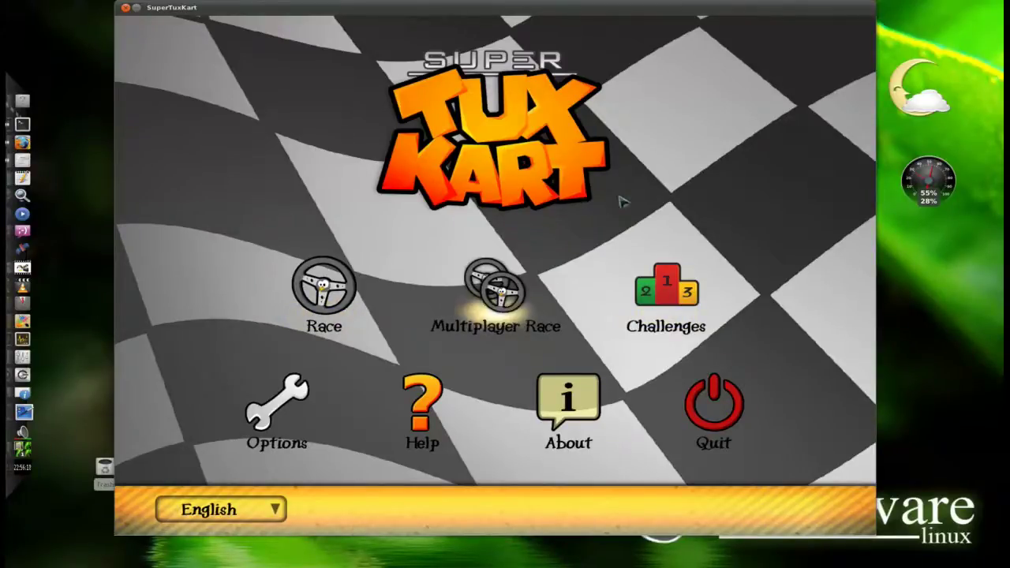
key(Left)
key(Return)
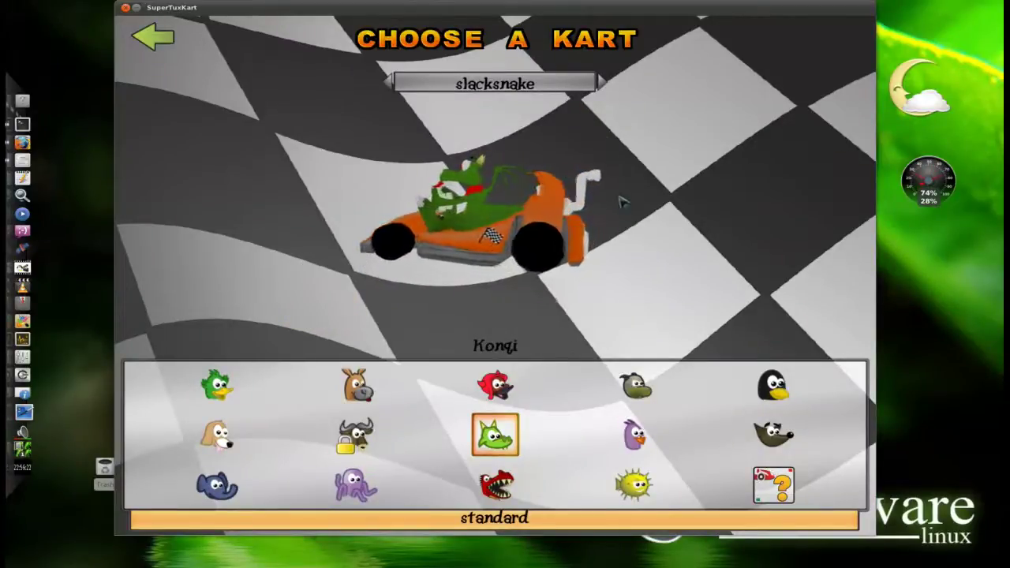
Choose Konqi as the kart and set up a Normal Race at Intermediate difficulty with 5 AI karts.
key(Return)
key(Right)
key(Left)
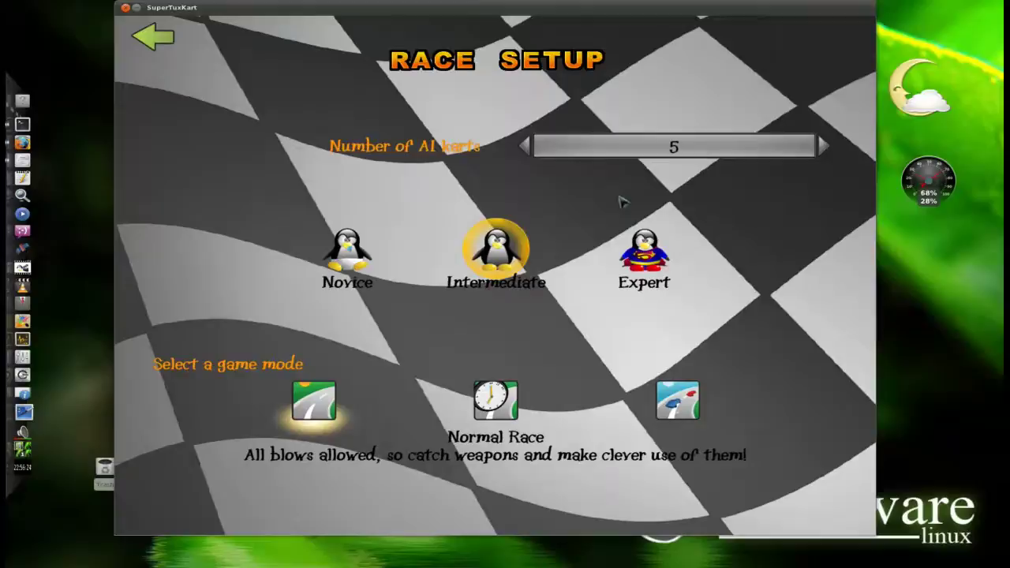
key(Return)
Look through the available tracks, including The Island, Shifting Sands and Scotland.
key(Down)
key(Up)
key(Right)
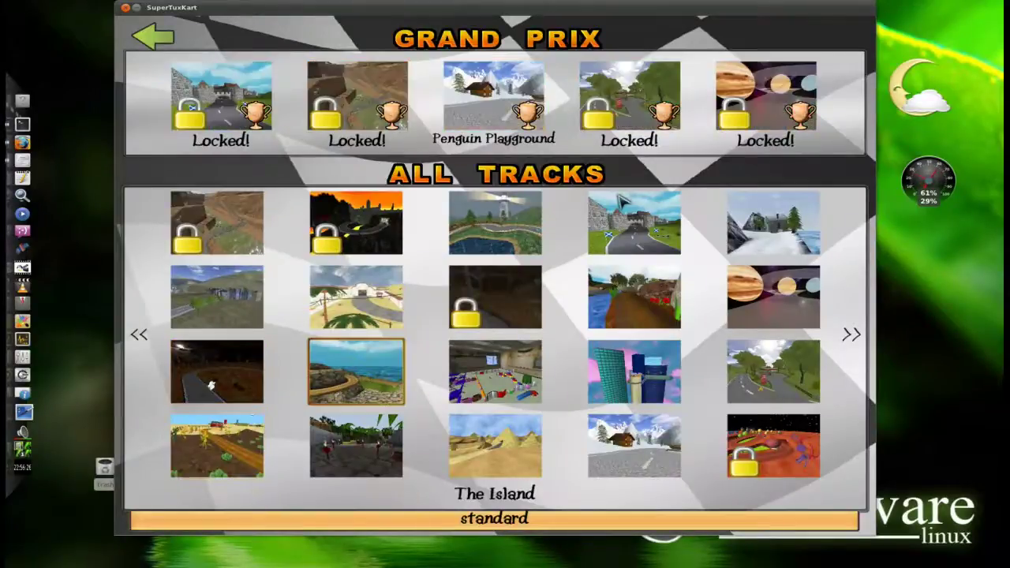
key(Up)
key(Down)
key(Down)
key(Right)
key(Right)
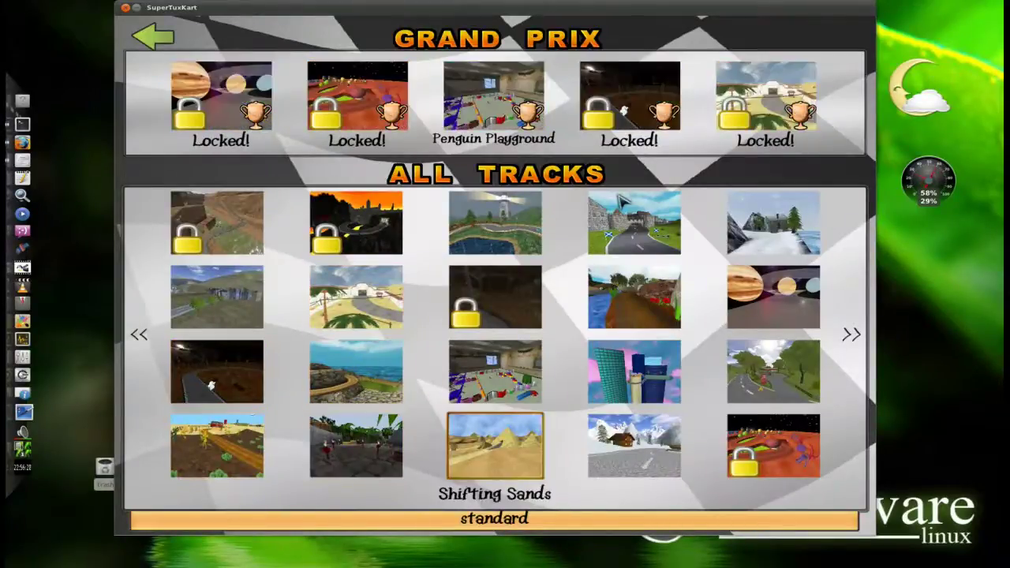
key(Up)
key(Up)
key(Up)
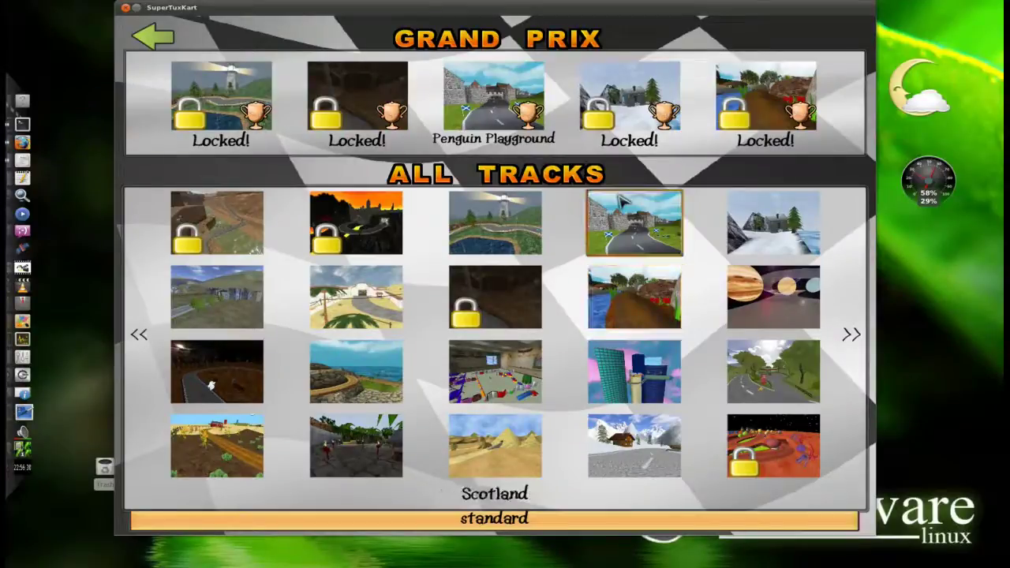
Choose the Secret Garden track and start the race with 3 laps.
key(Down)
key(Down)
key(Right)
key(Left)
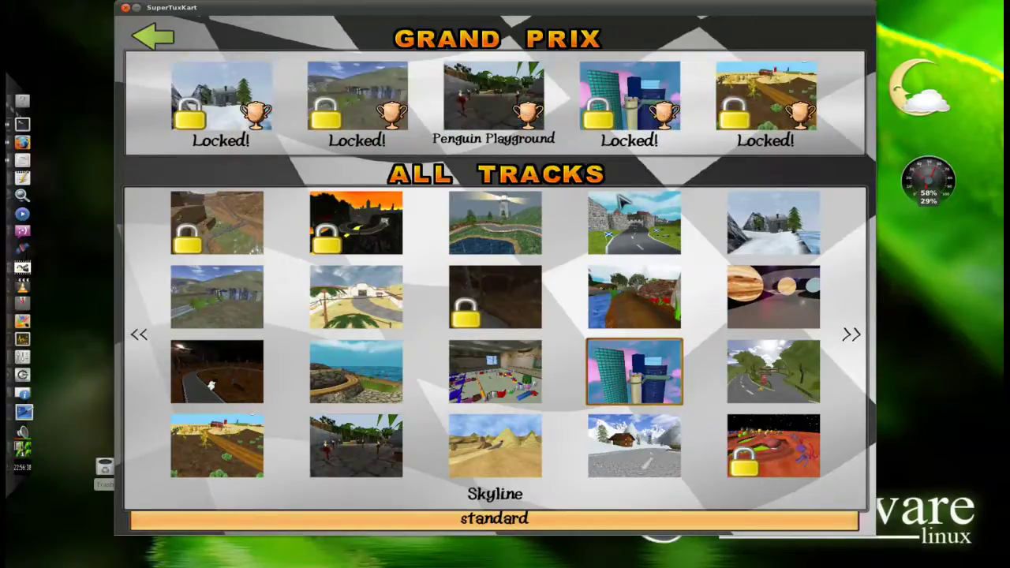
key(Up)
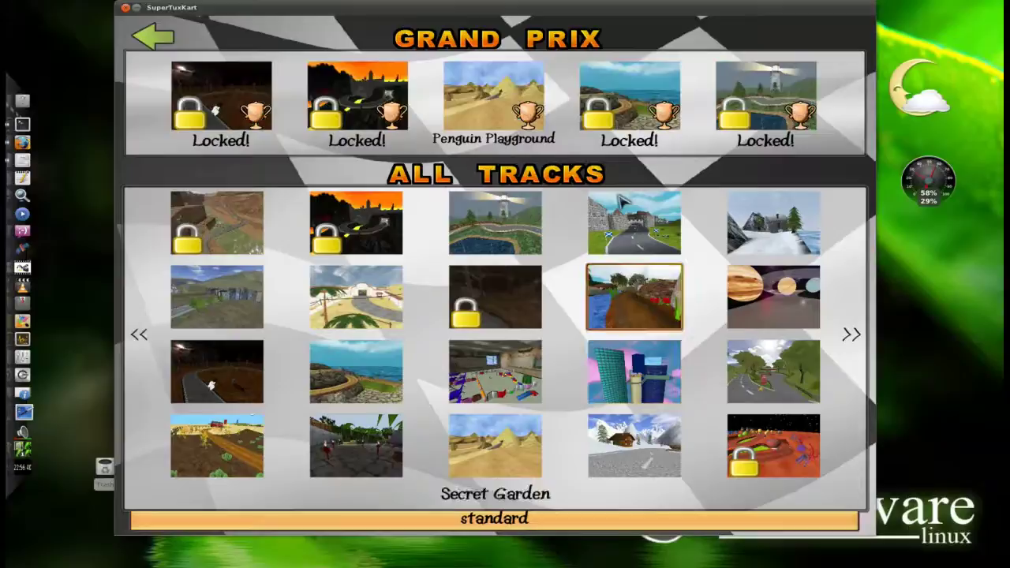
key(Return)
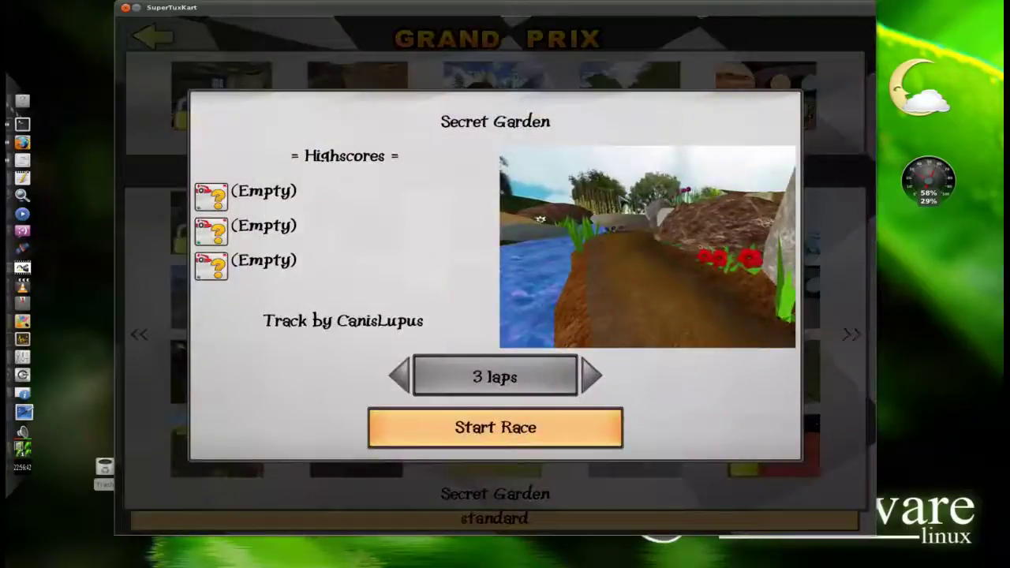
key(Return)
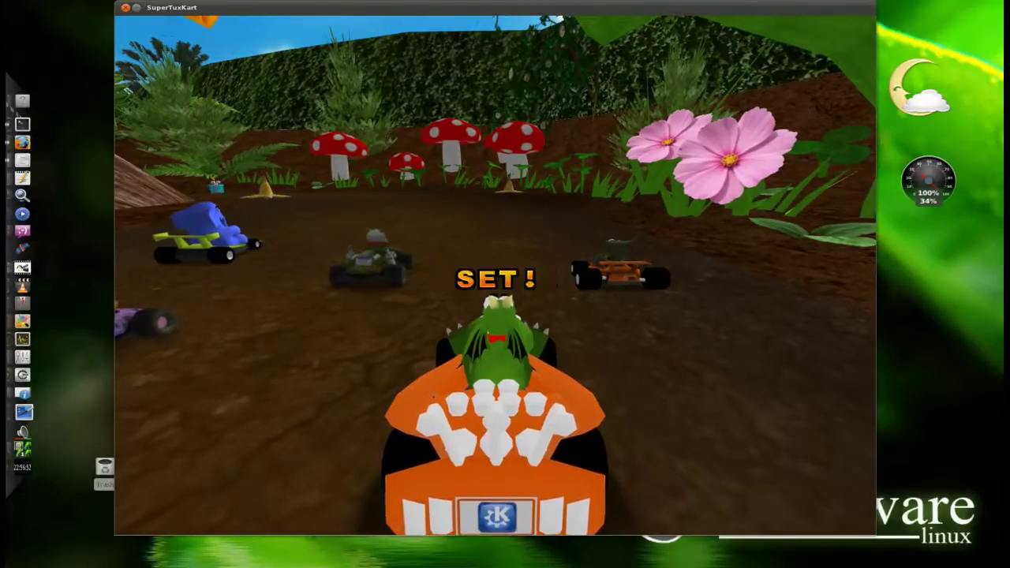
Accelerate Konqi's kart off the start and steer it through the first bends of the Secret Garden track.
key(Up)
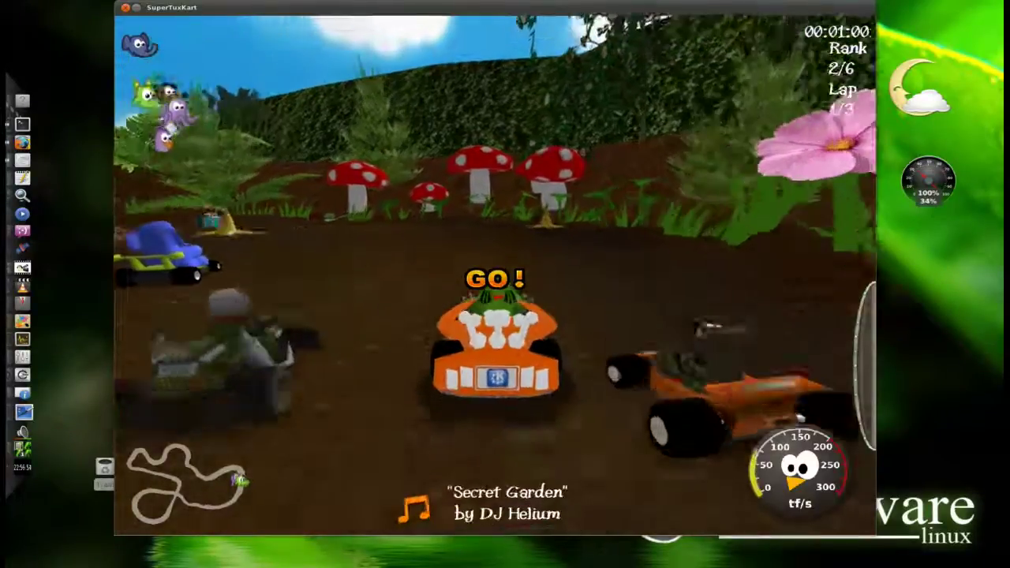
key(Left)
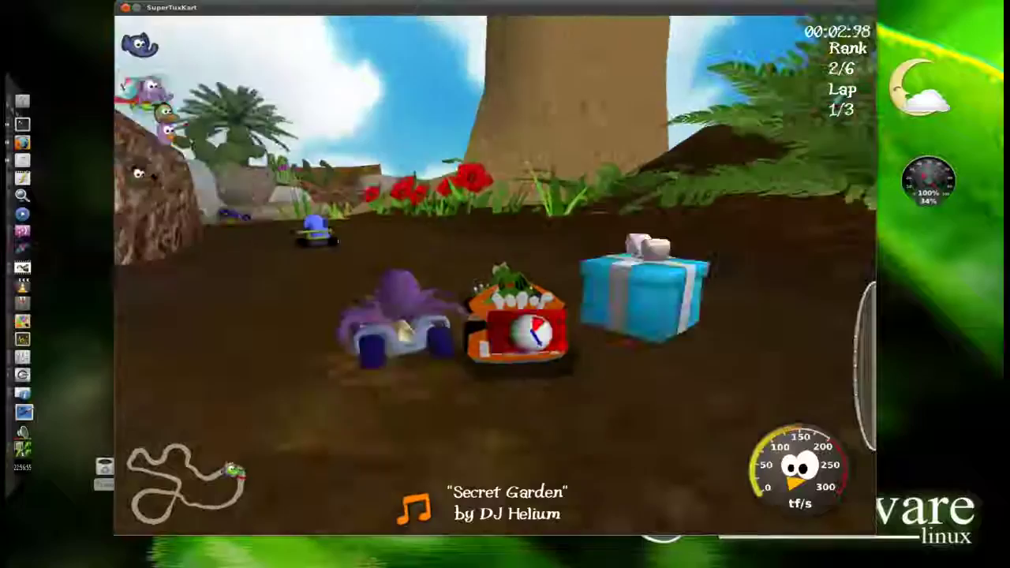
key(Right)
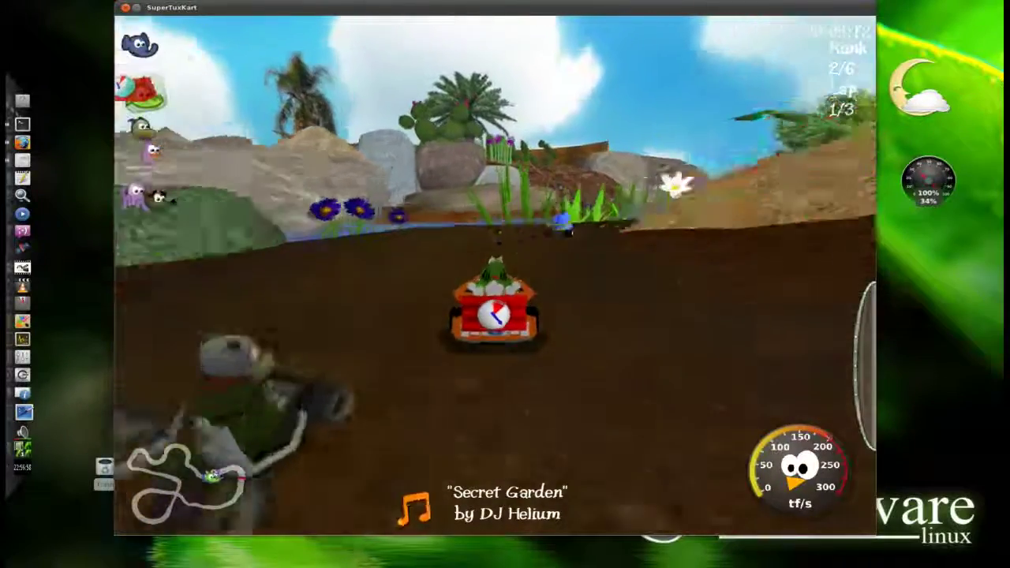
key(Right)
key(Left)
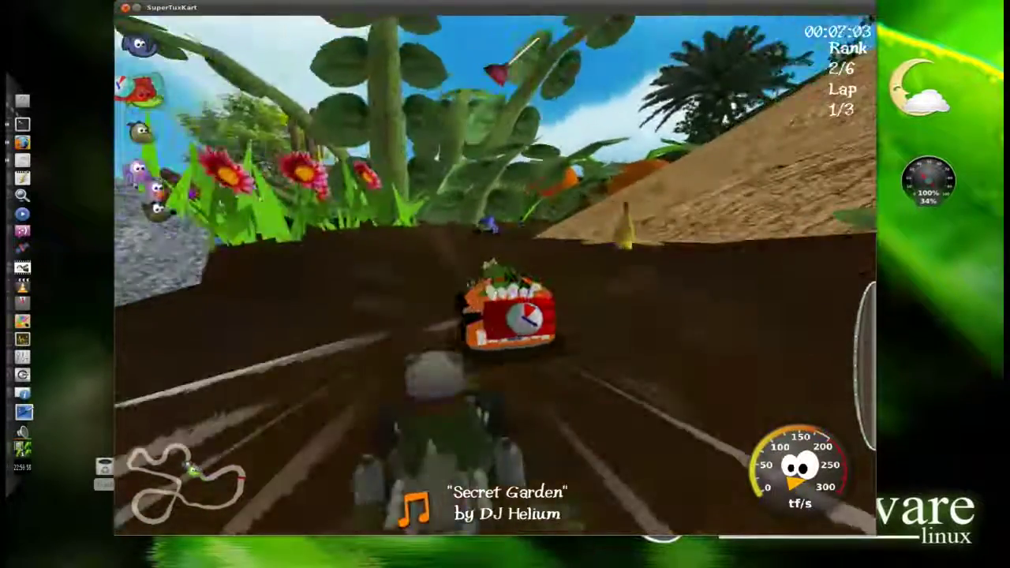
key(Right)
key(Left)
key(Left)
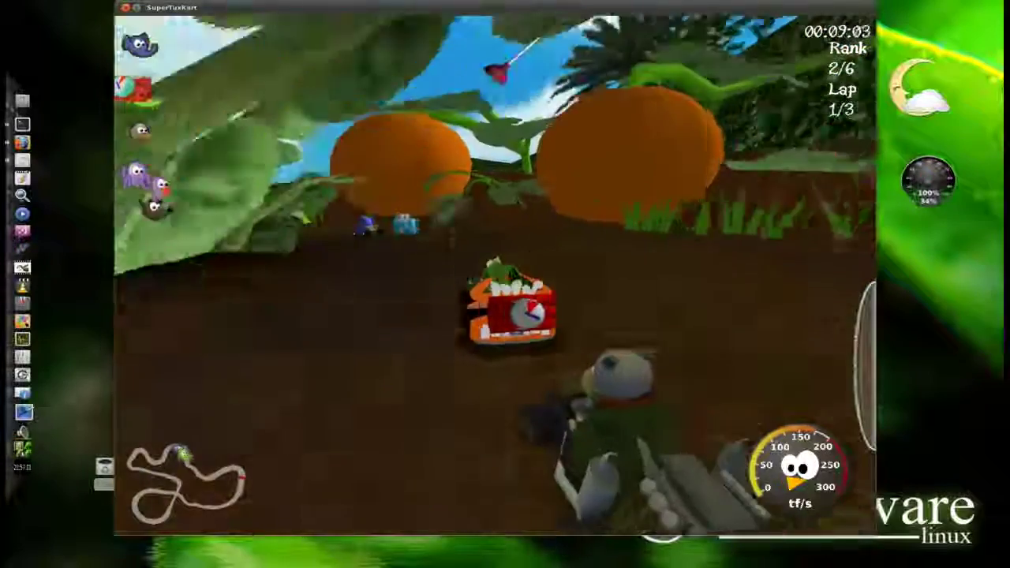
key(Left)
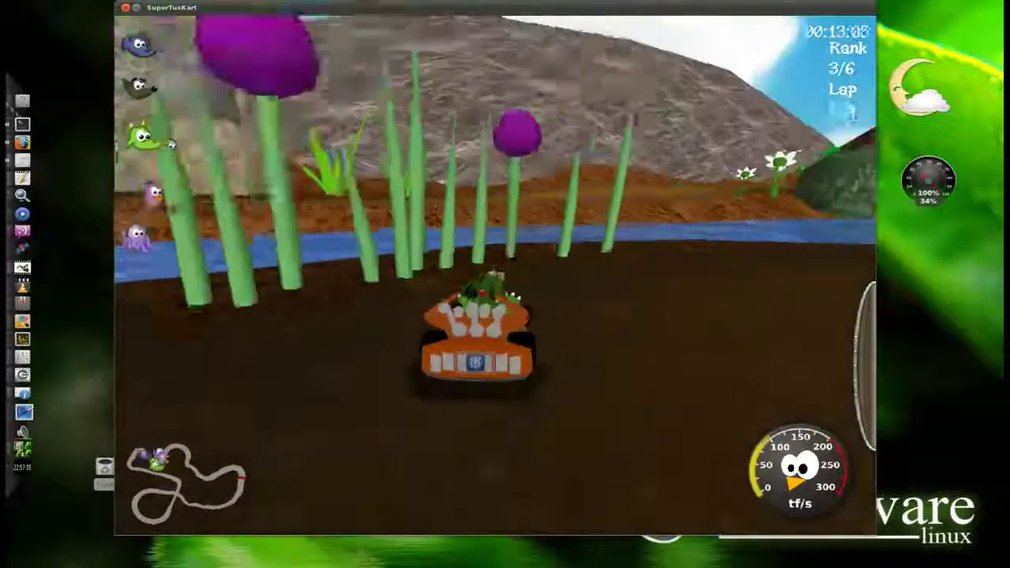
Steer the kart along the stream and past the large rocks through the middle of the first lap.
key(Right)
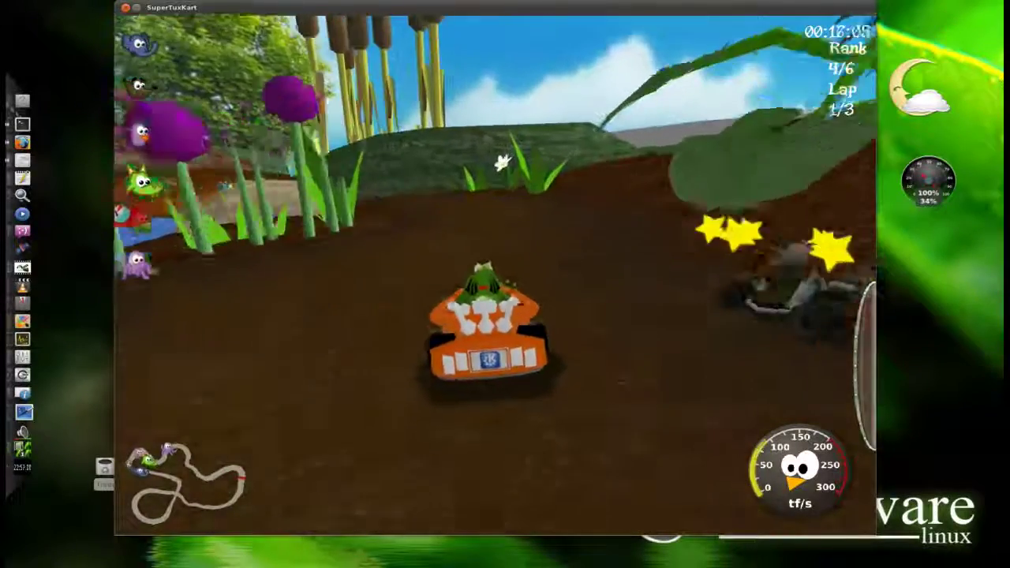
key(Up)
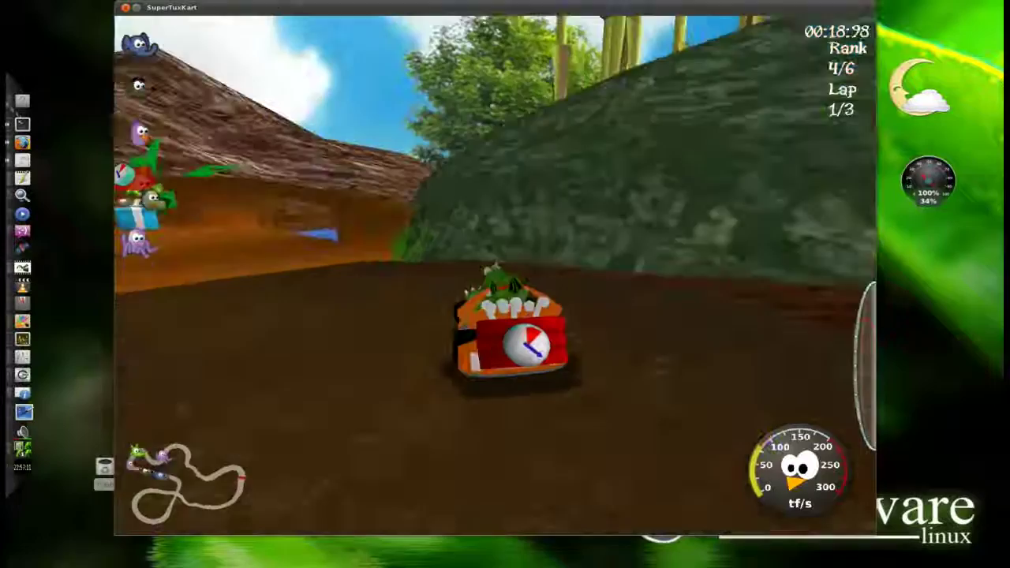
key(Left)
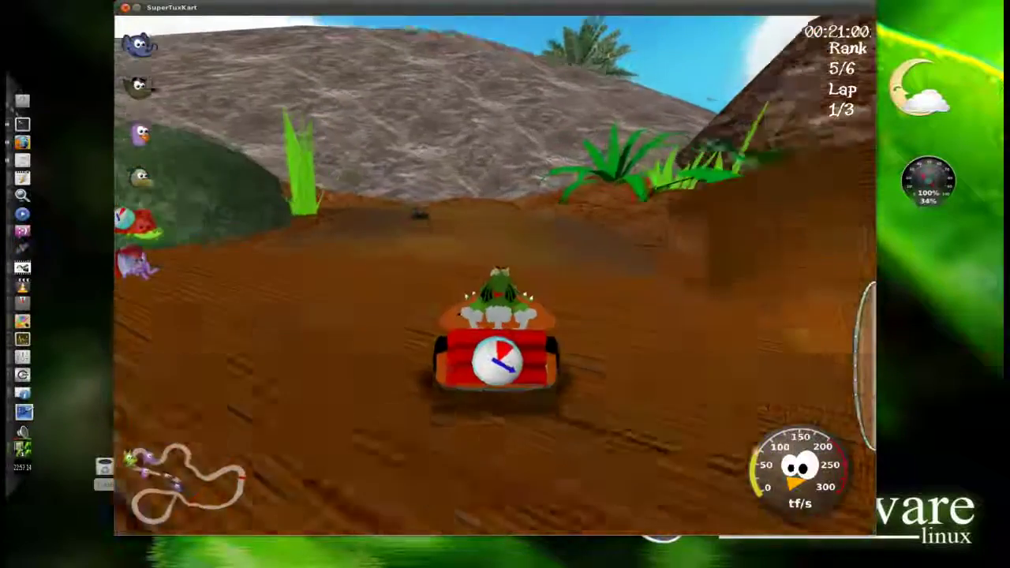
key(Left)
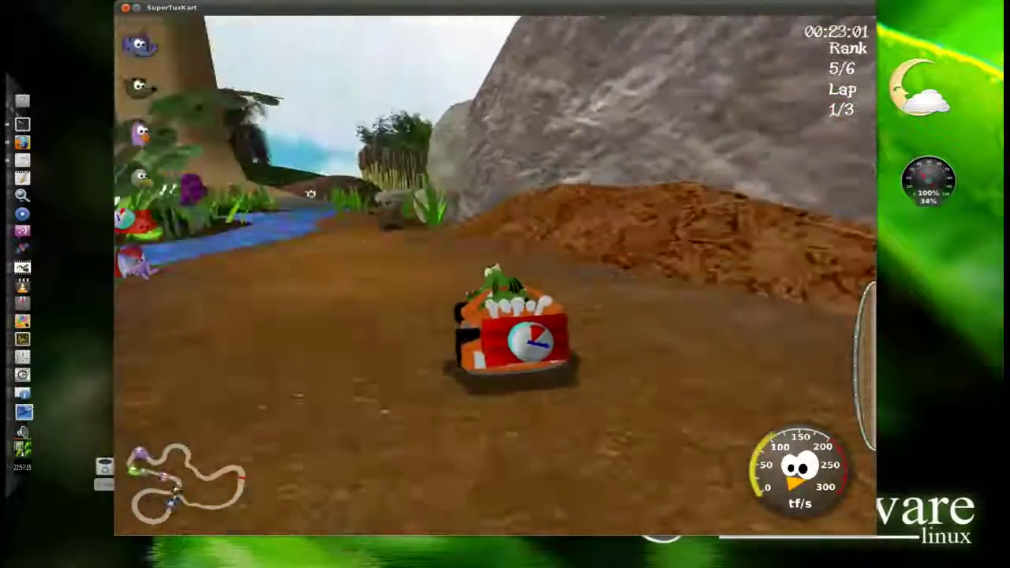
key(Left)
key(Up)
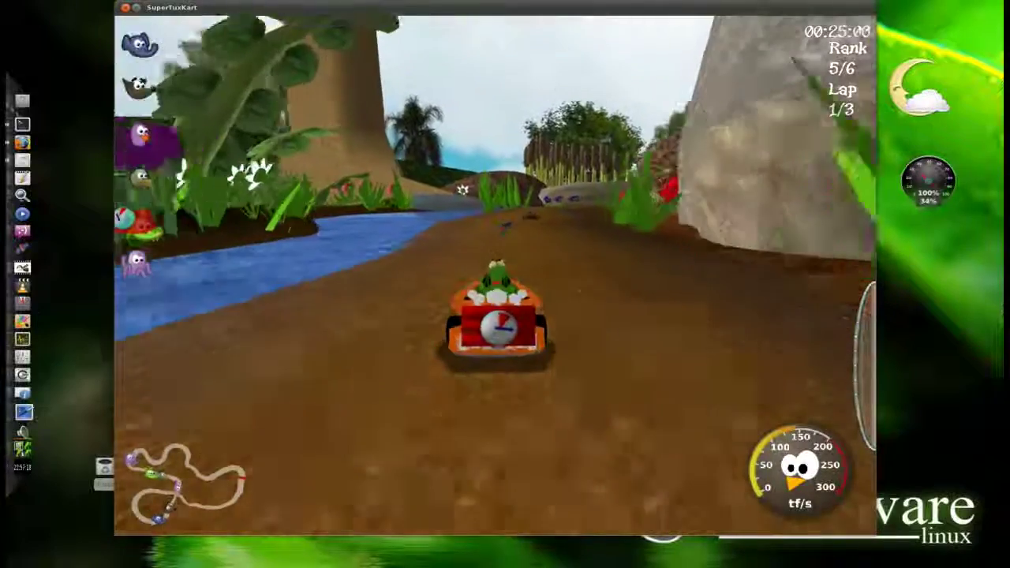
key(Right)
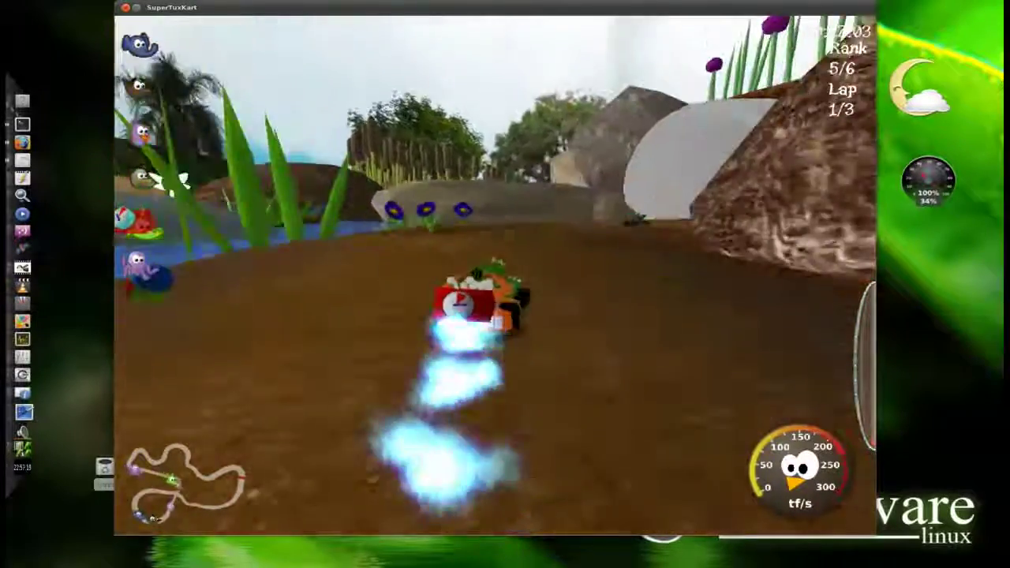
key(Right)
key(Right)
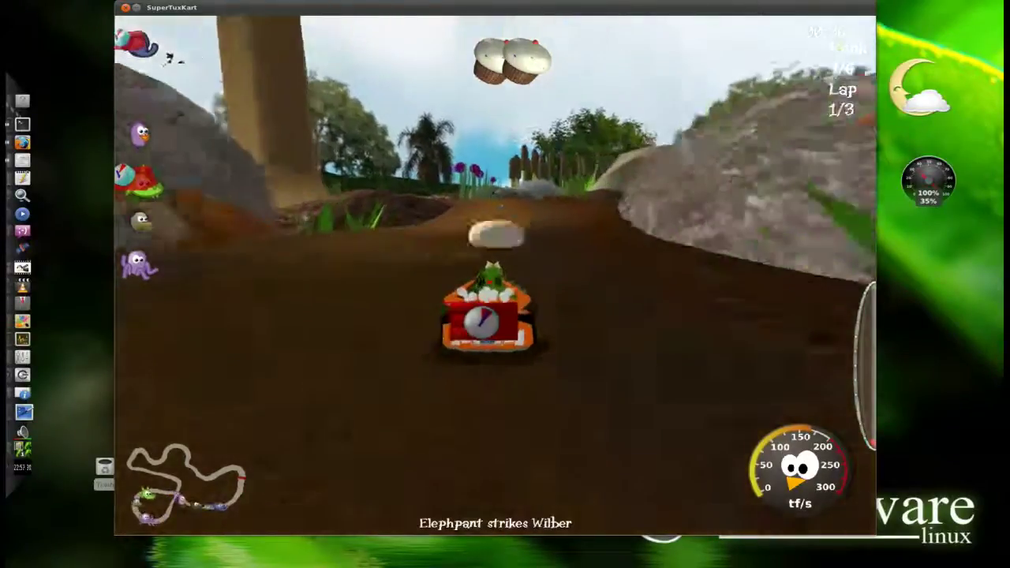
Use the collected power-ups while driving across the green pond section to complete the first lap.
key(Right)
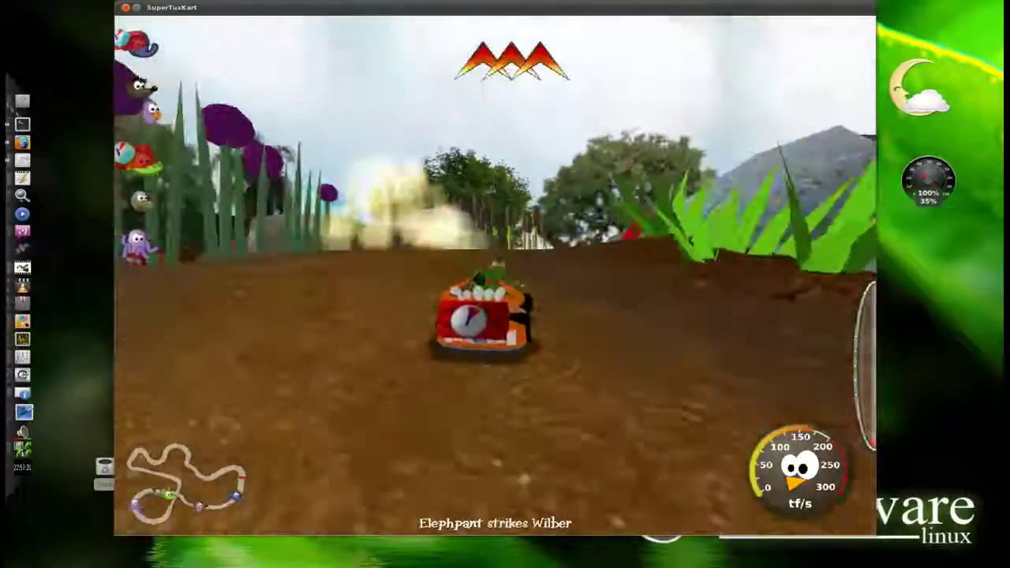
key(space)
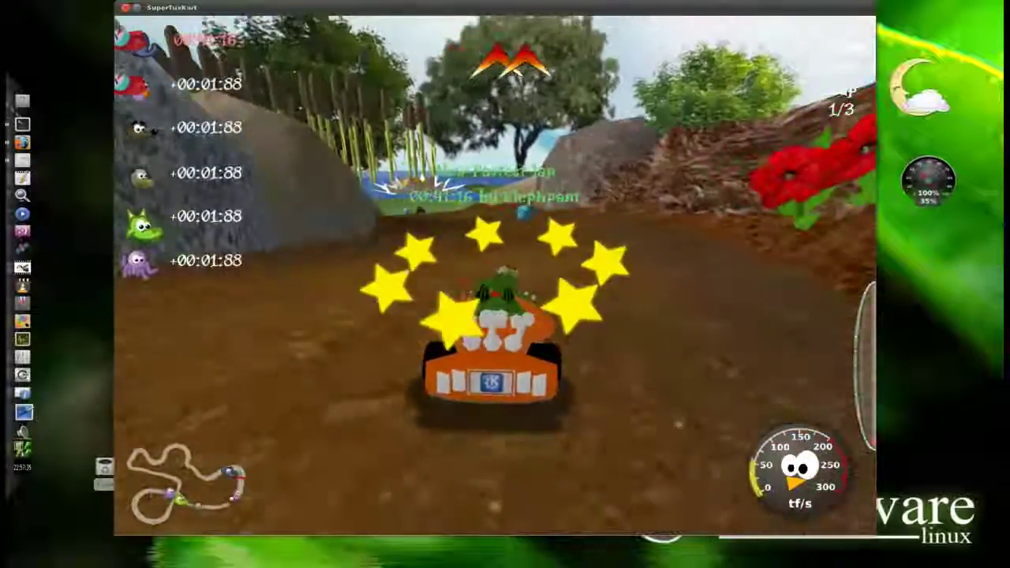
key(Left)
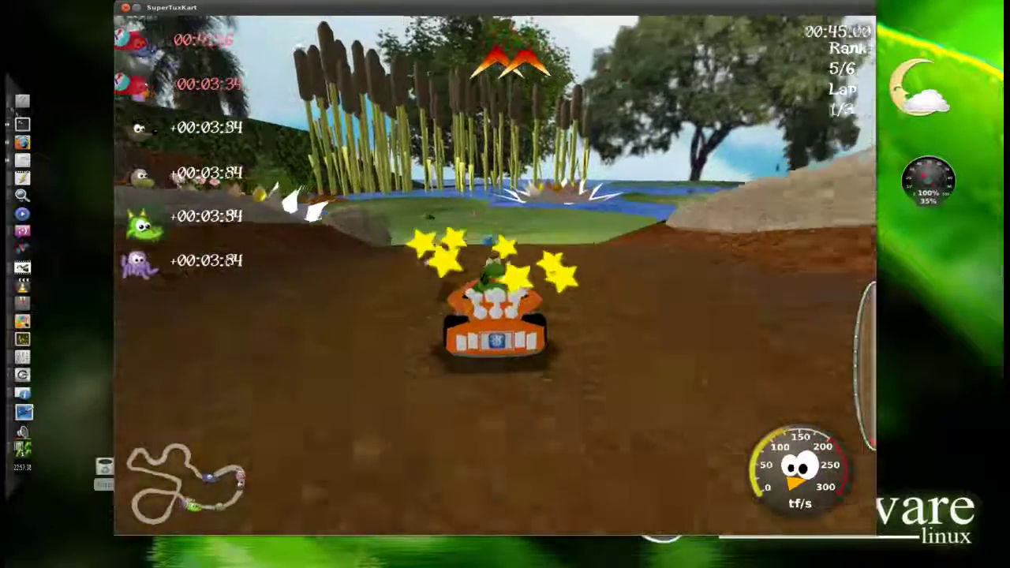
key(Up)
key(space)
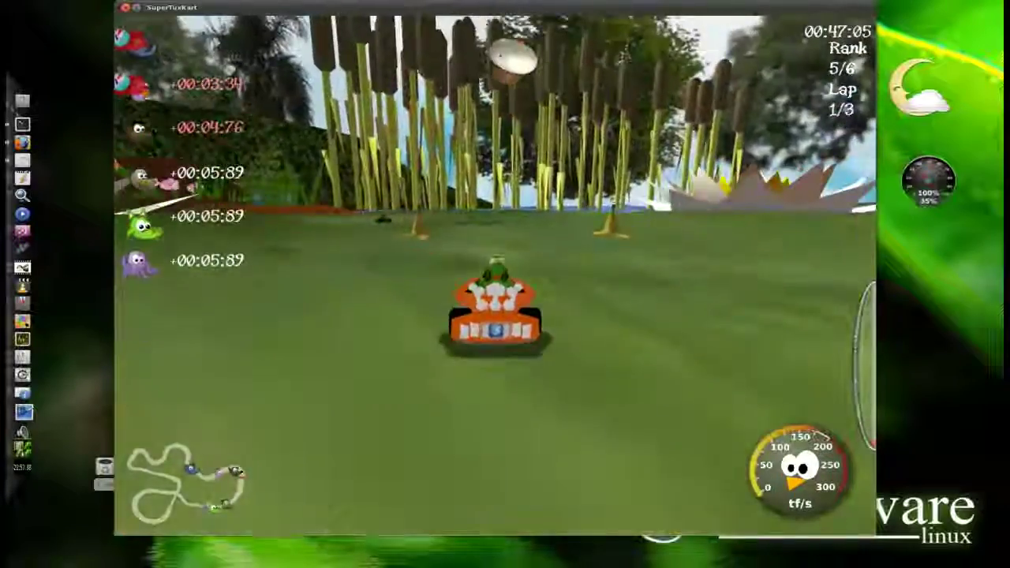
key(Up)
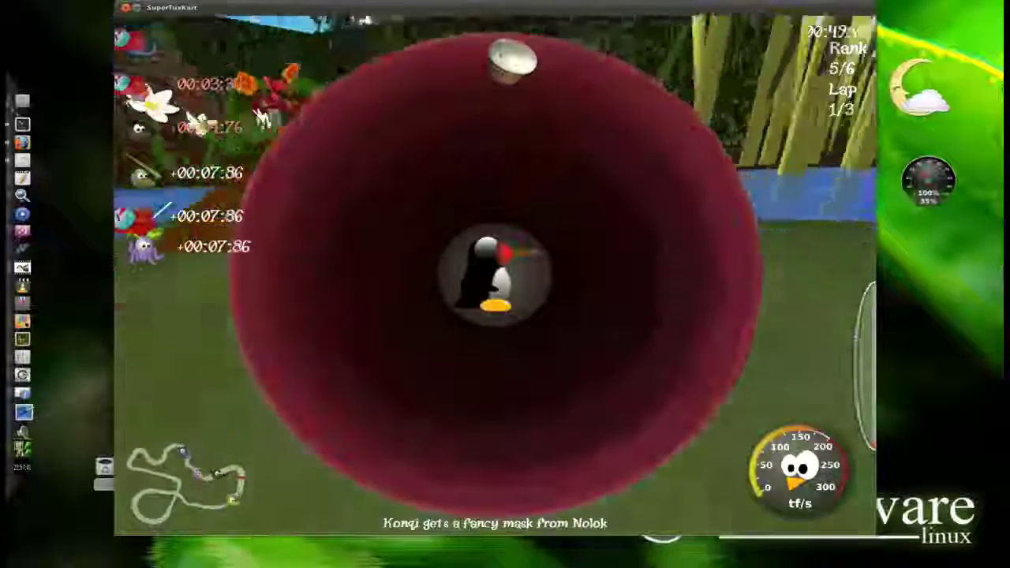
key(Up)
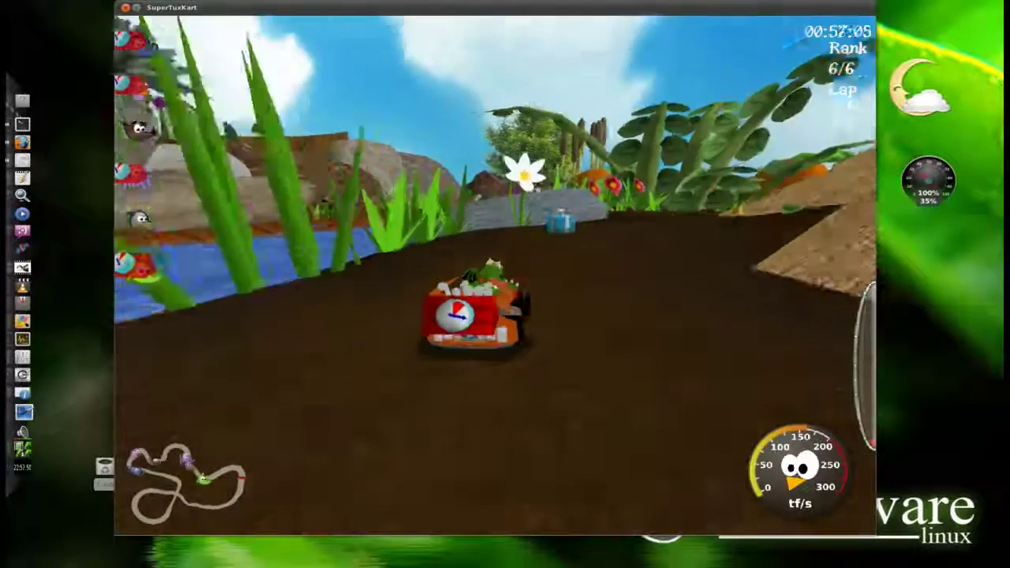
Steer Konqi's kart through the pumpkin bends at the start of lap 2, using zippers for speed.
key(n)
key(Left)
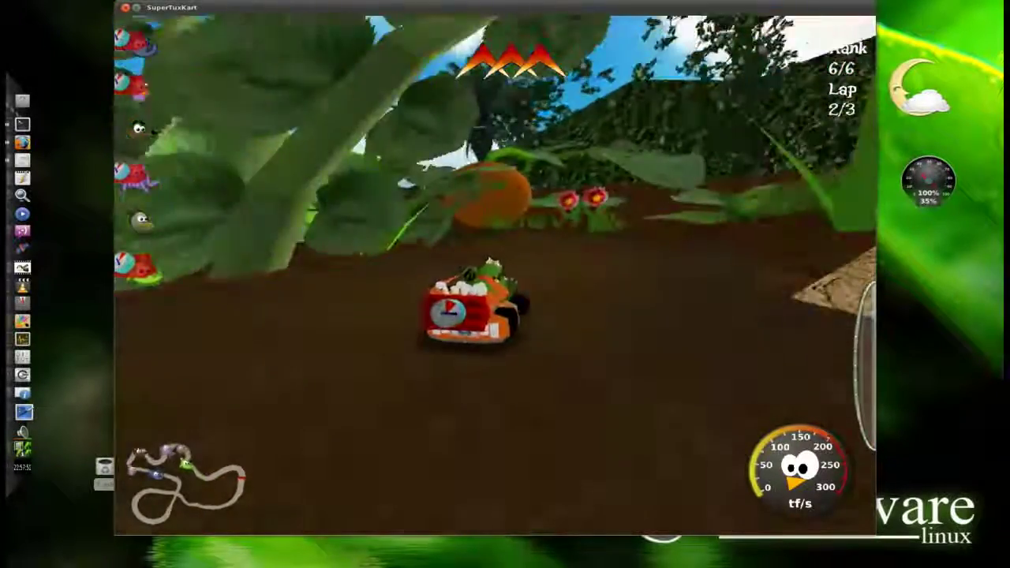
key(Left)
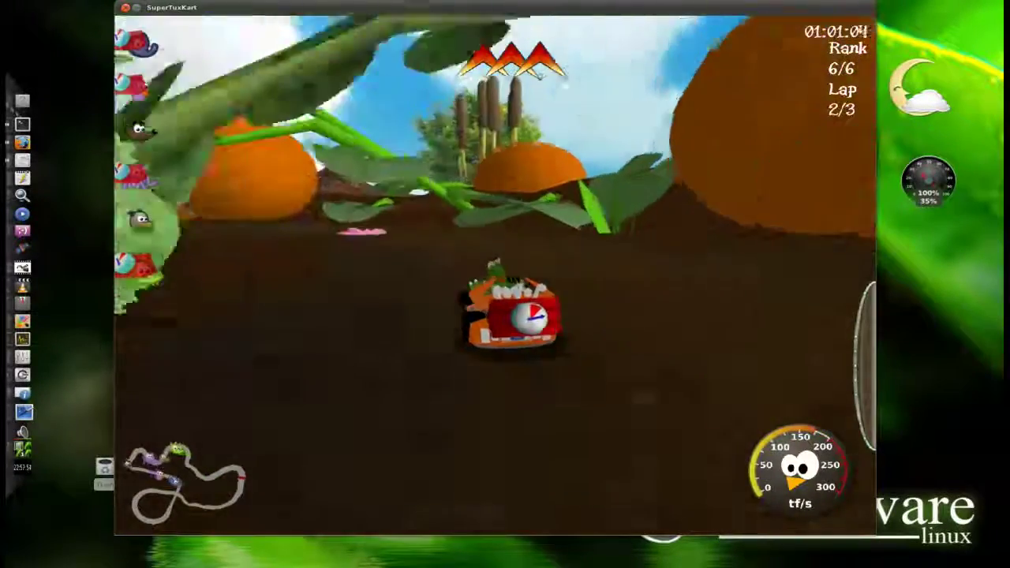
key(Left)
key(Right)
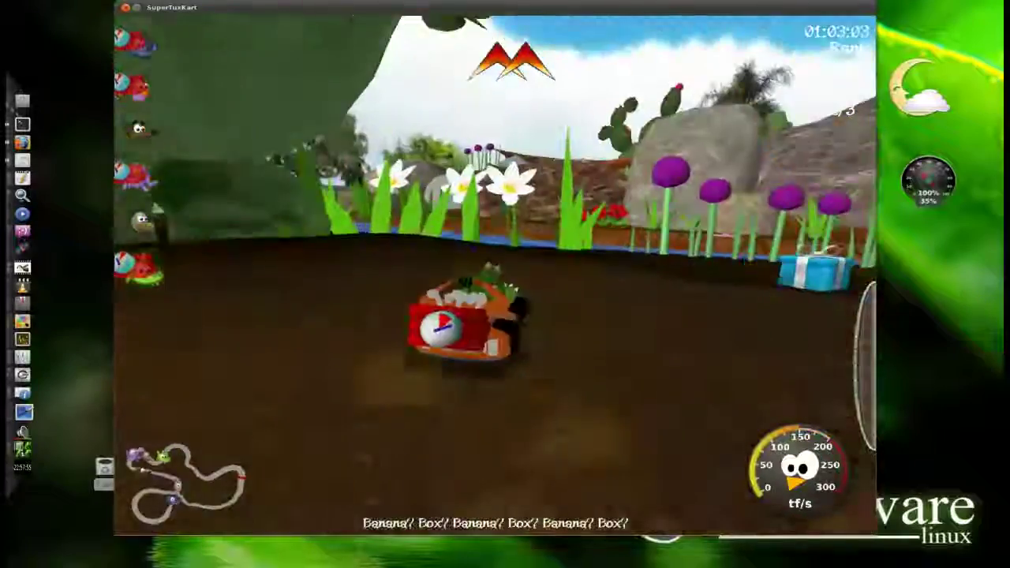
key(space)
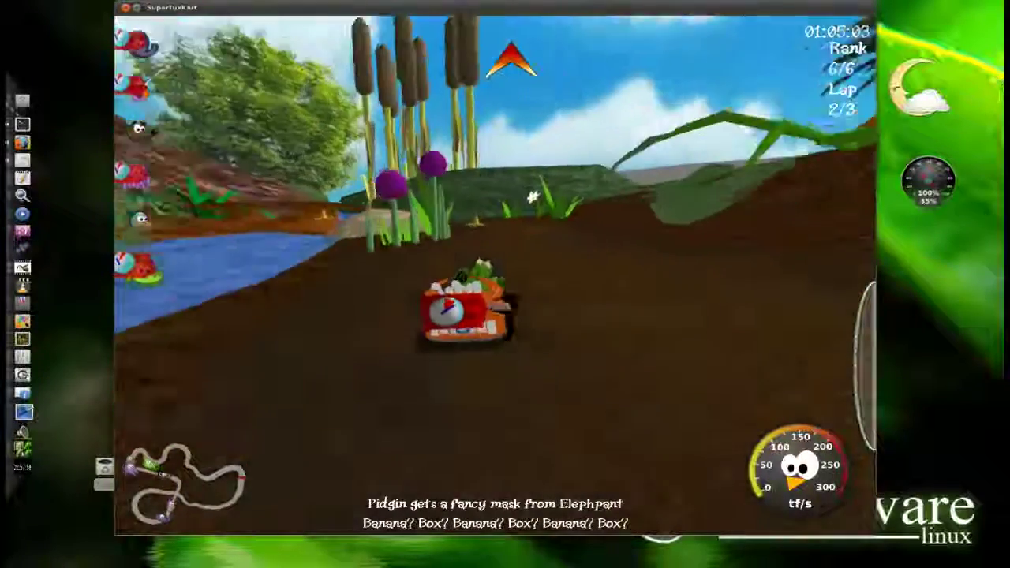
Drive the second lap past the rocky turn and along the stream with a nitro boost, into the grey tunnel.
key(Left)
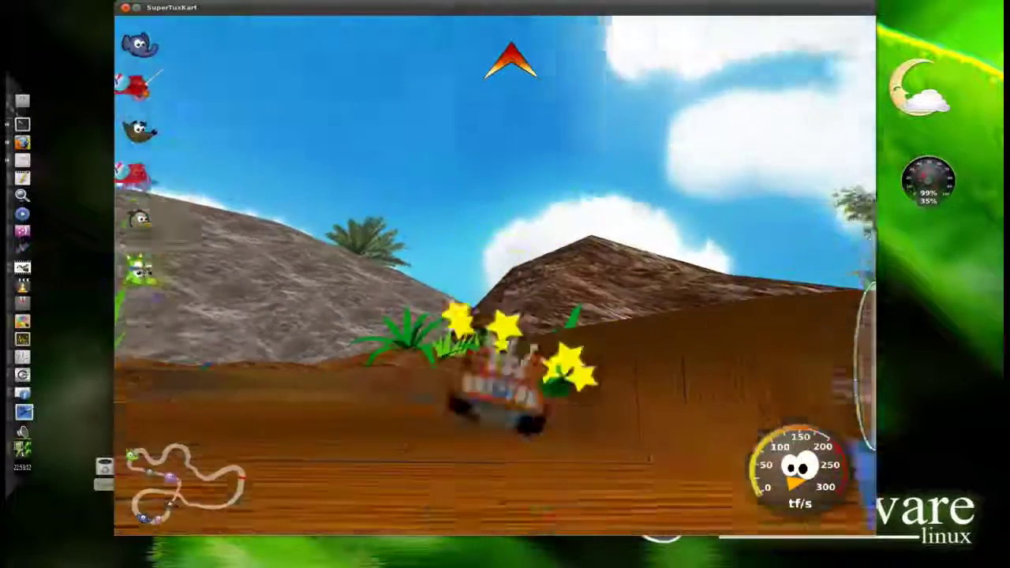
key(Left)
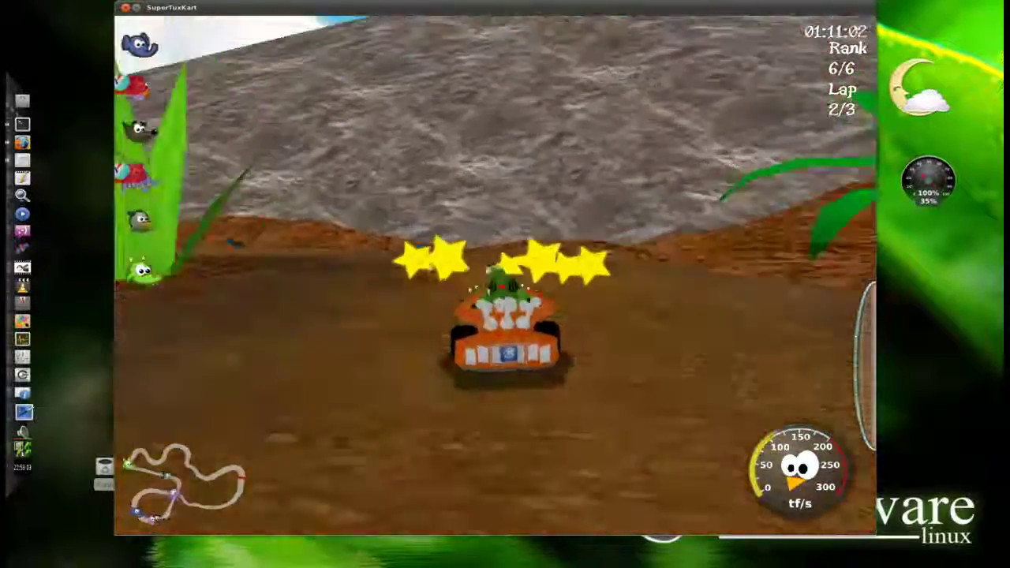
key(Left)
key(n)
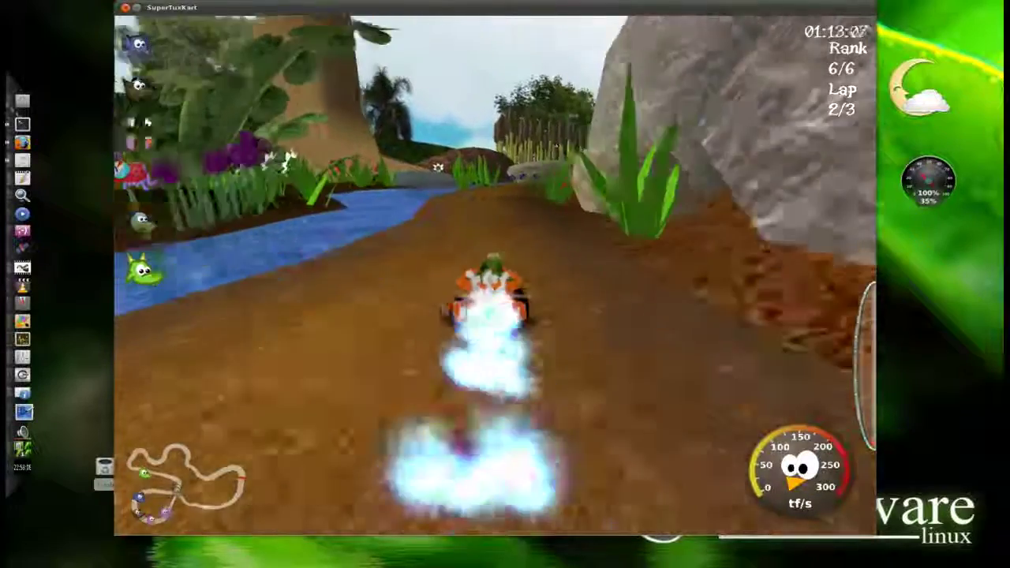
key(Right)
key(Left)
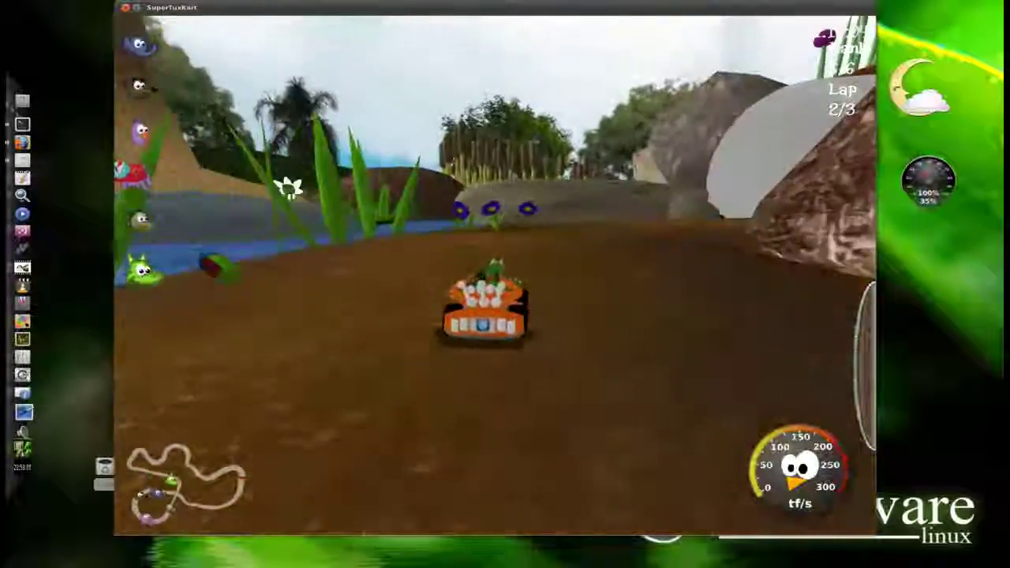
key(Right)
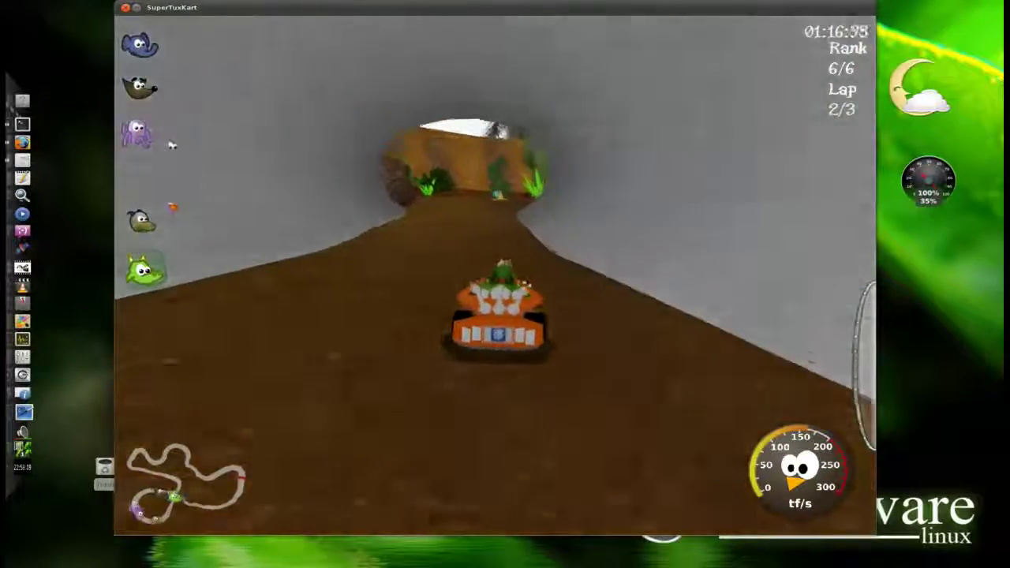
Round the cactus canyon on lap 2 and fire a plunger at Nolok, boosting with nitro on the straight.
key(Left)
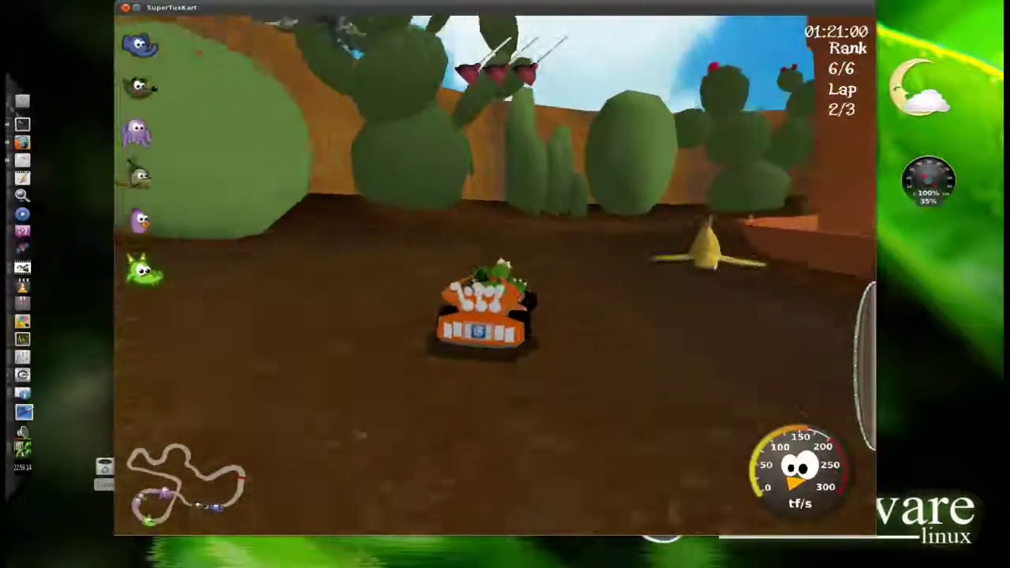
key(Right)
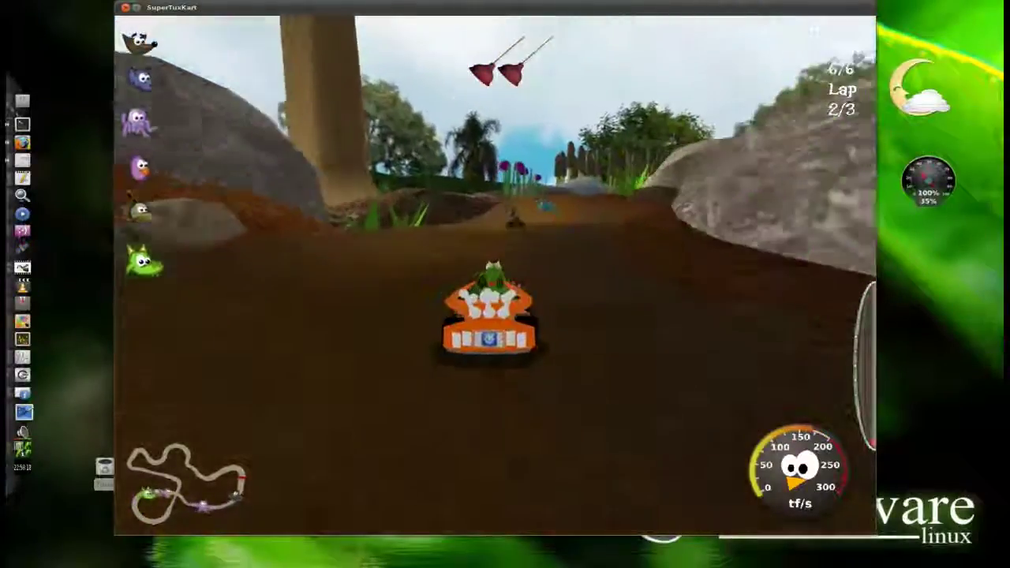
key(Right)
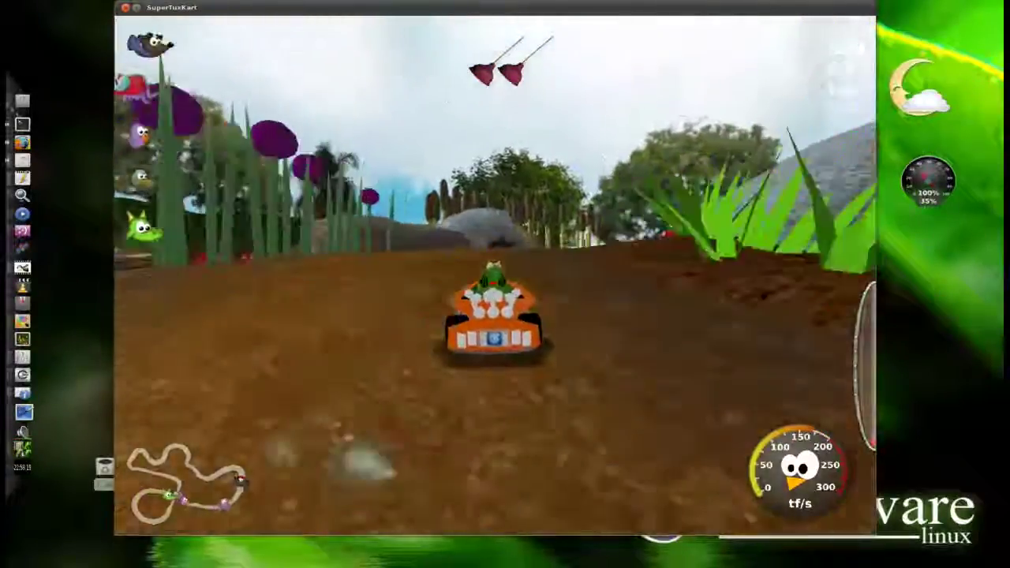
key(space)
key(Right)
key(n)
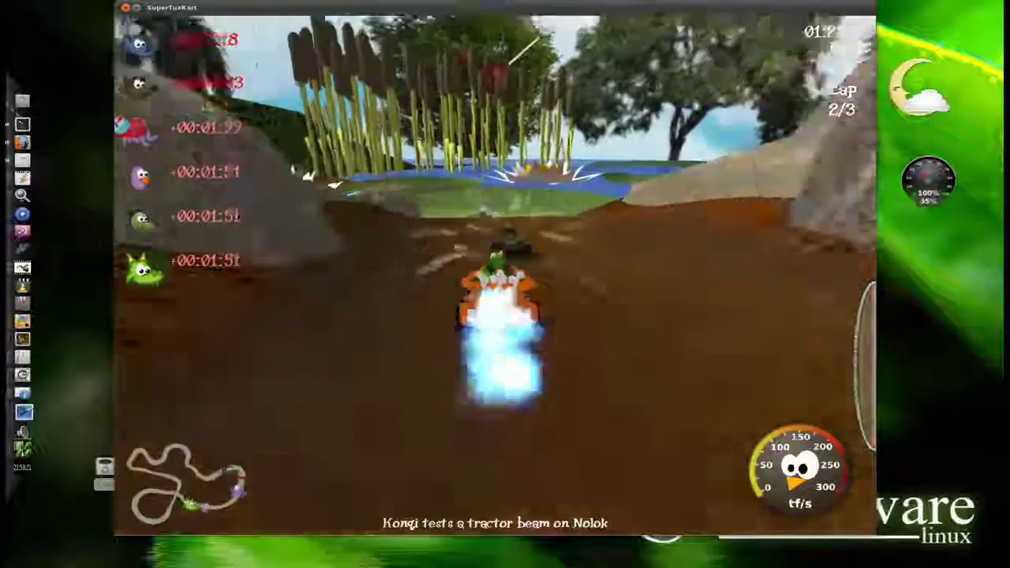
Cross the green pond between the bananas and pass the flower bed to complete the second lap.
key(Right)
key(Left)
key(Right)
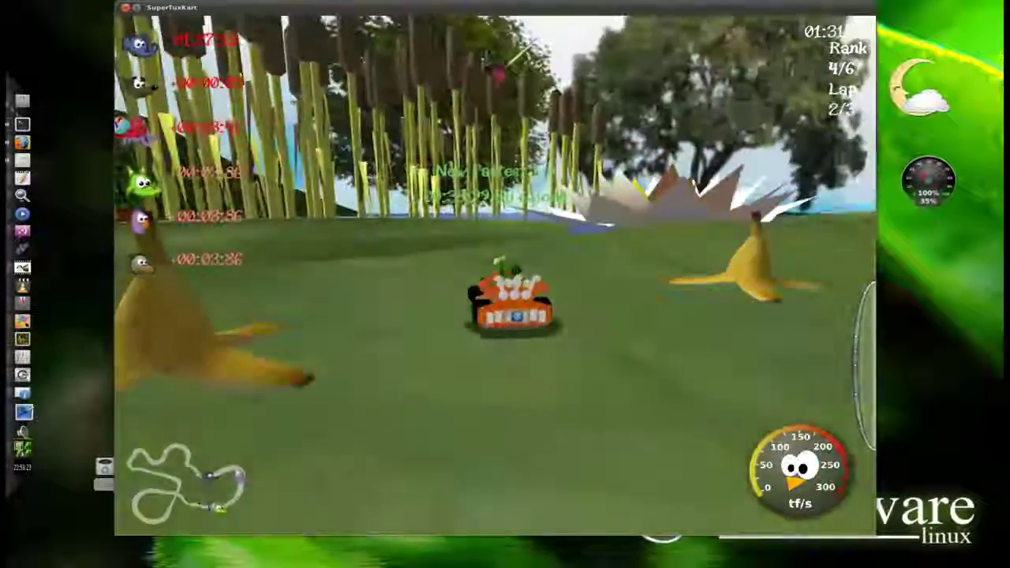
key(Up)
key(Left)
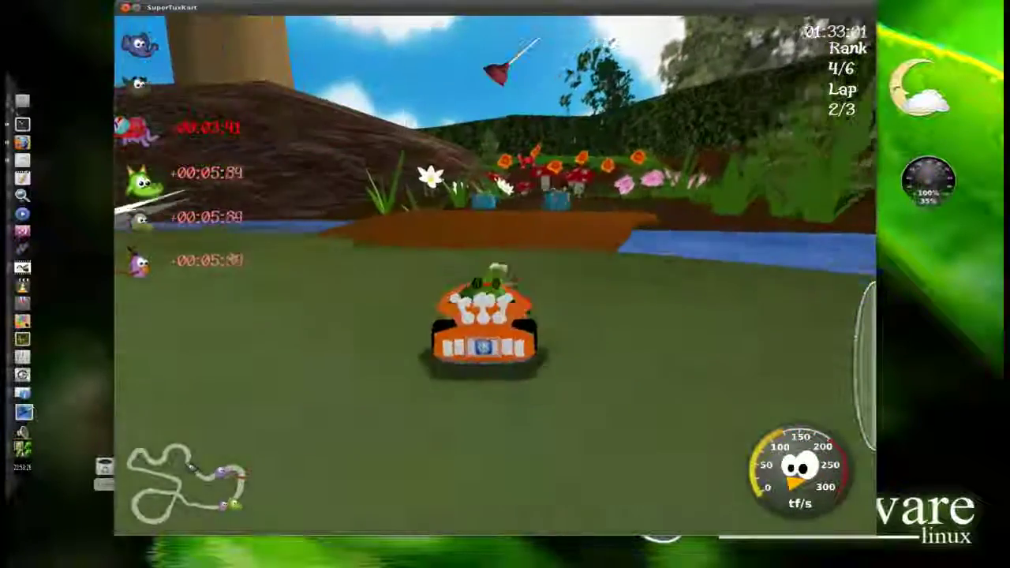
key(Up)
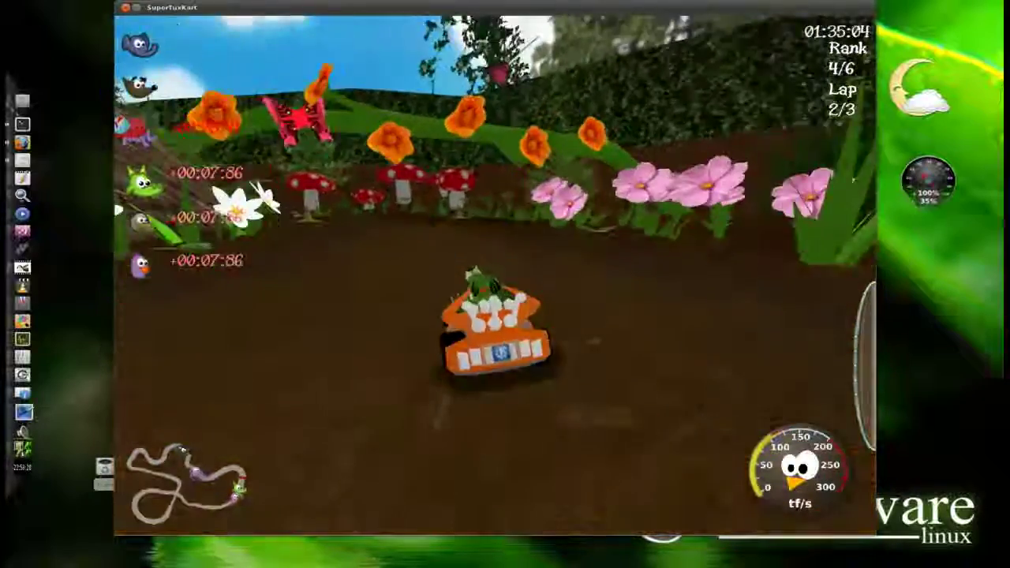
key(Up)
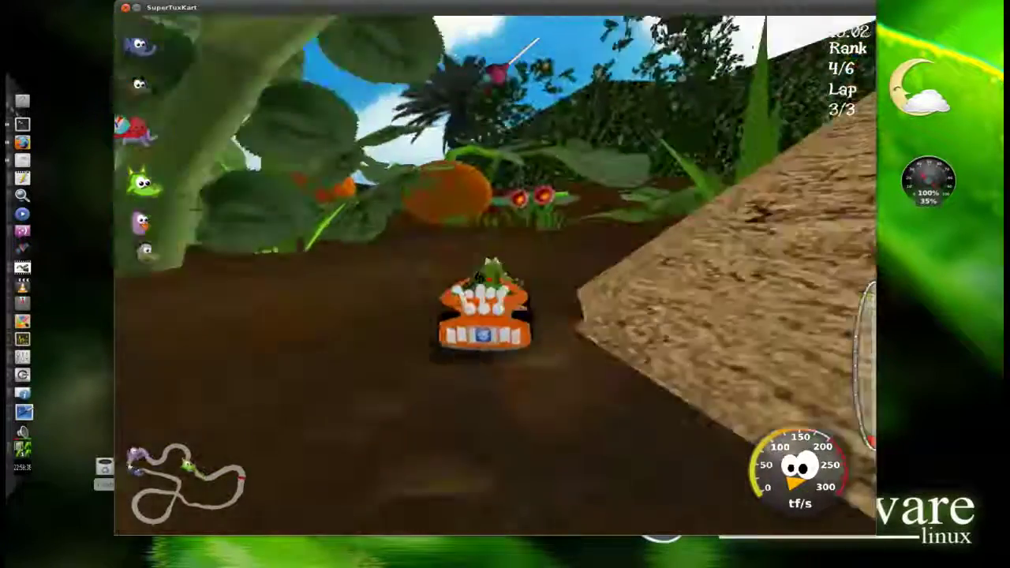
Steer through the pumpkin bends of the final lap and collect the gift box beyond the stream bank.
key(Left)
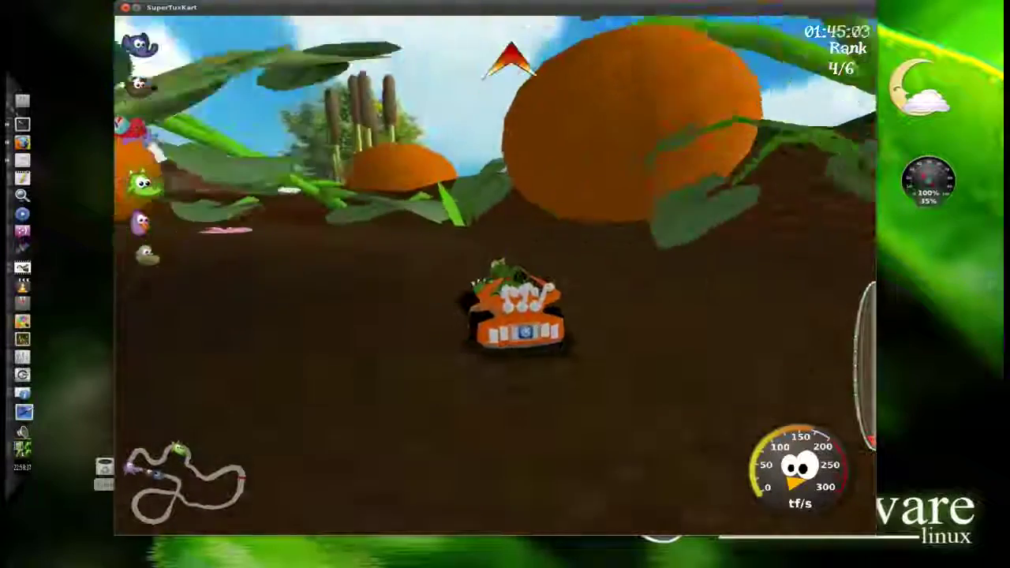
key(Left)
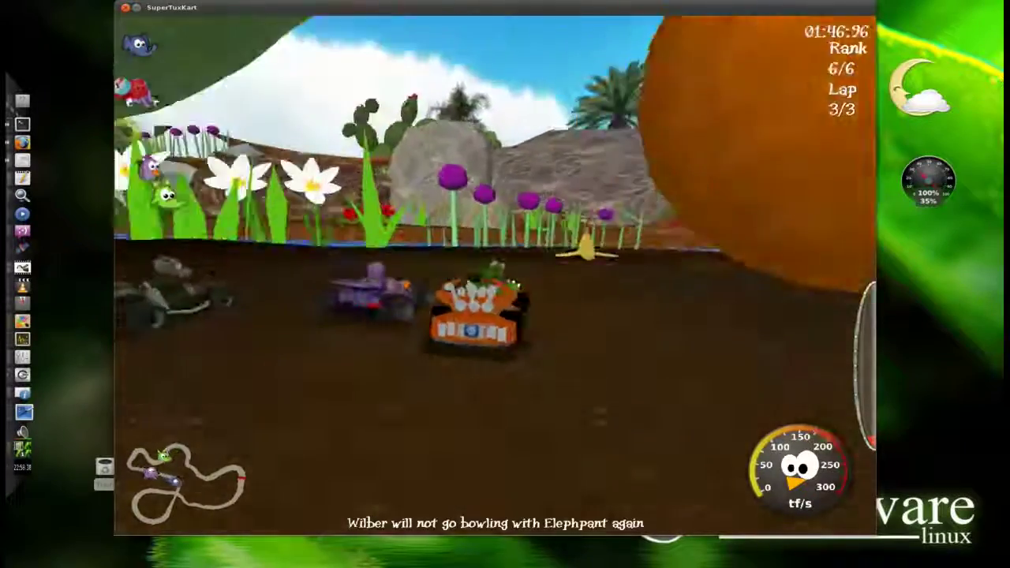
key(Right)
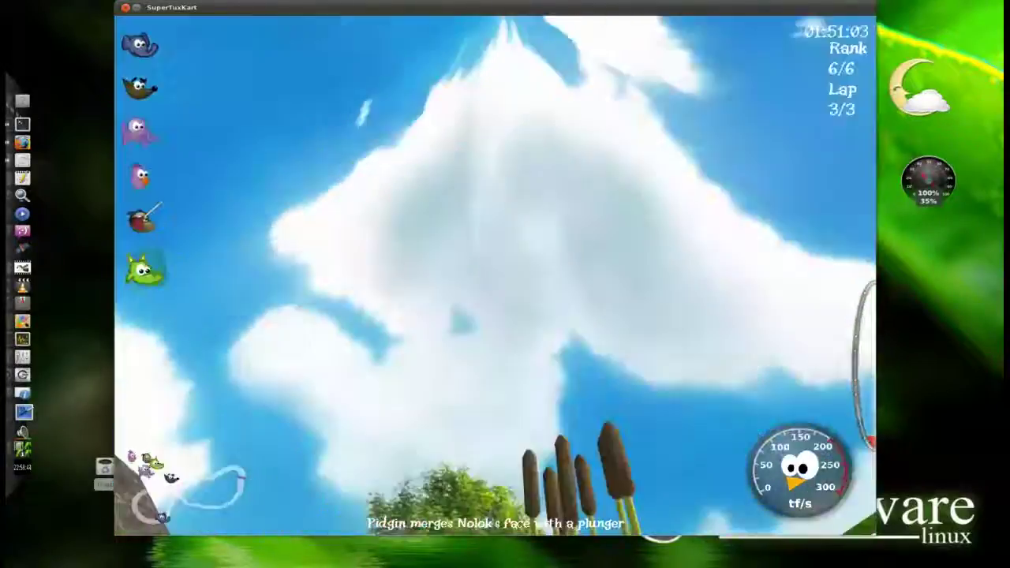
key(Up)
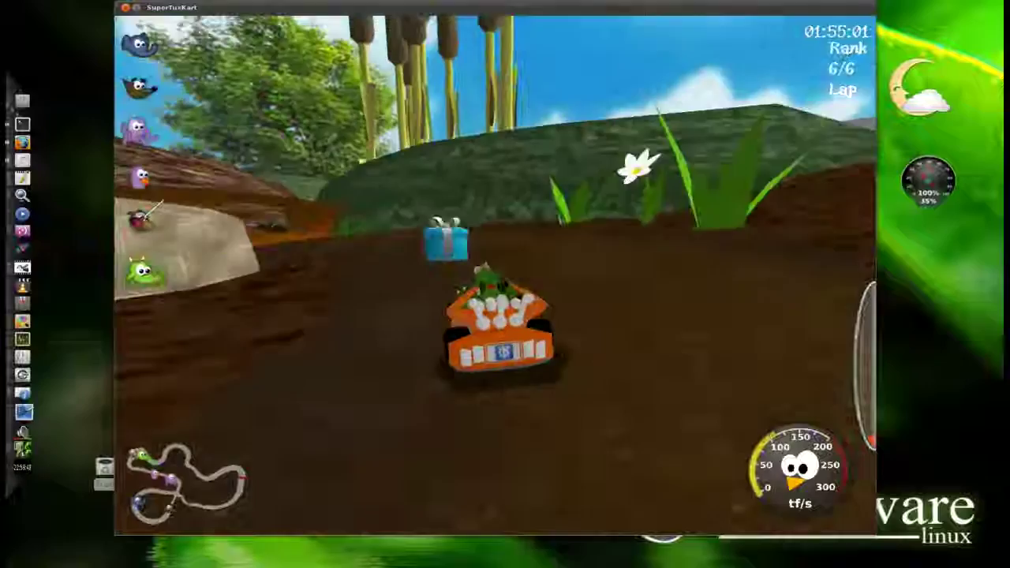
key(Left)
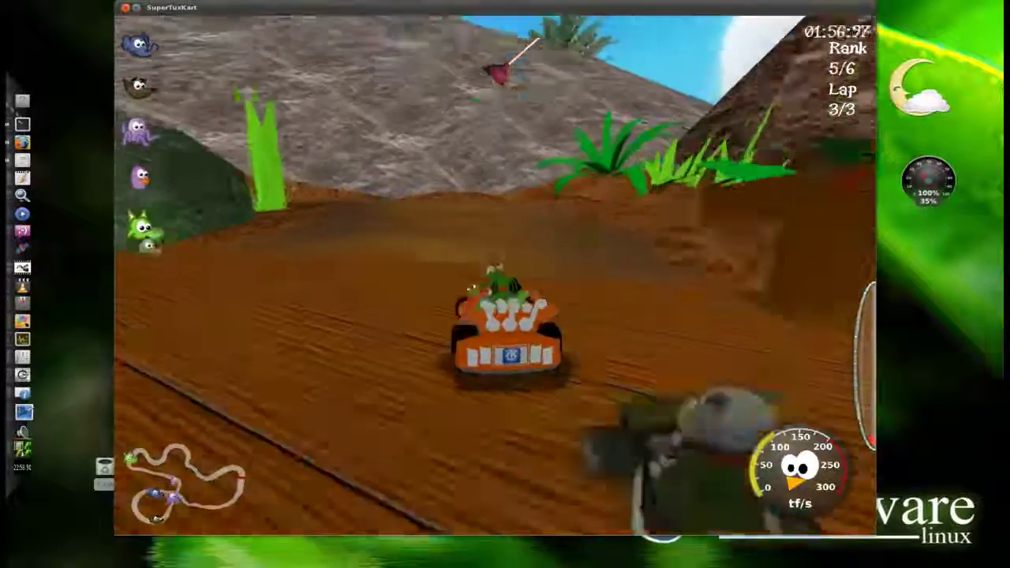
Turn at the rock wall and follow the stream on lap 3 into the grey tunnel.
key(Left)
key(Up)
key(Left)
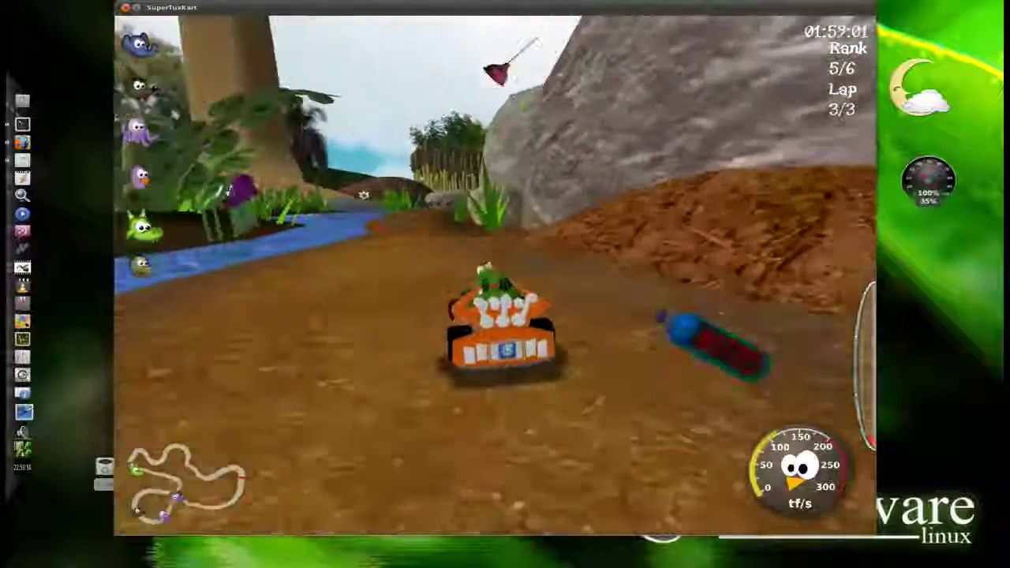
key(Up)
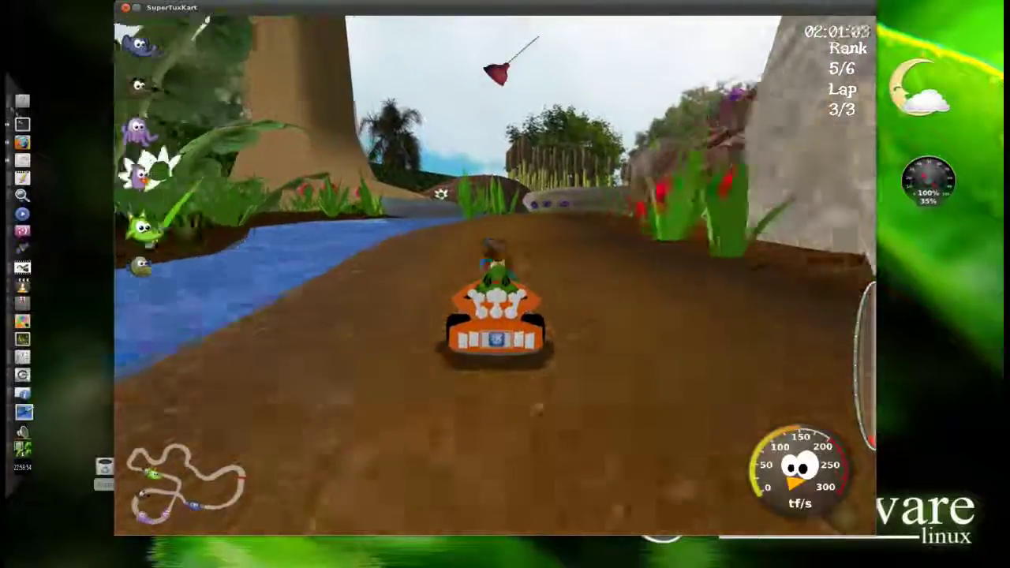
key(Up)
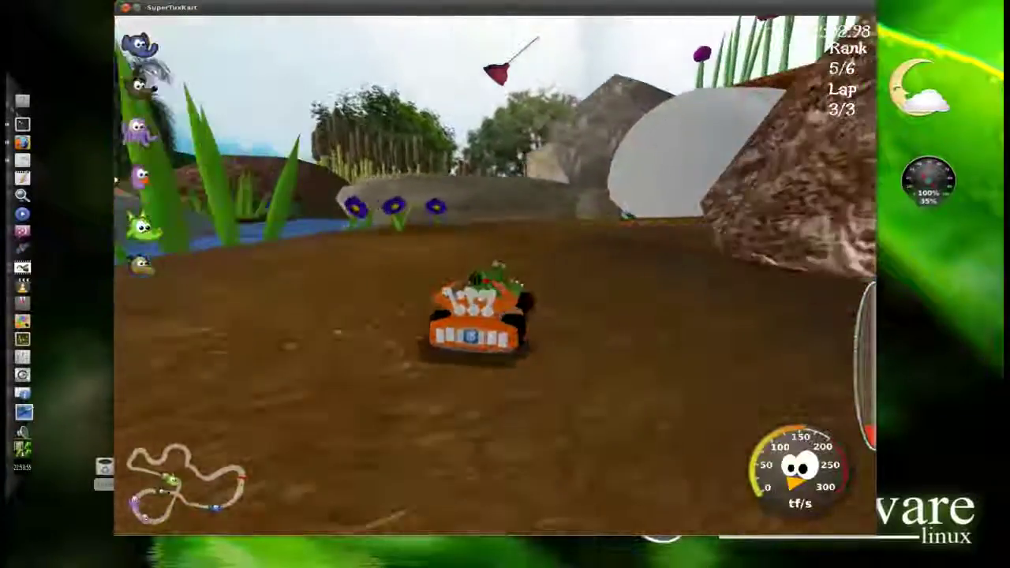
key(Up)
key(Right)
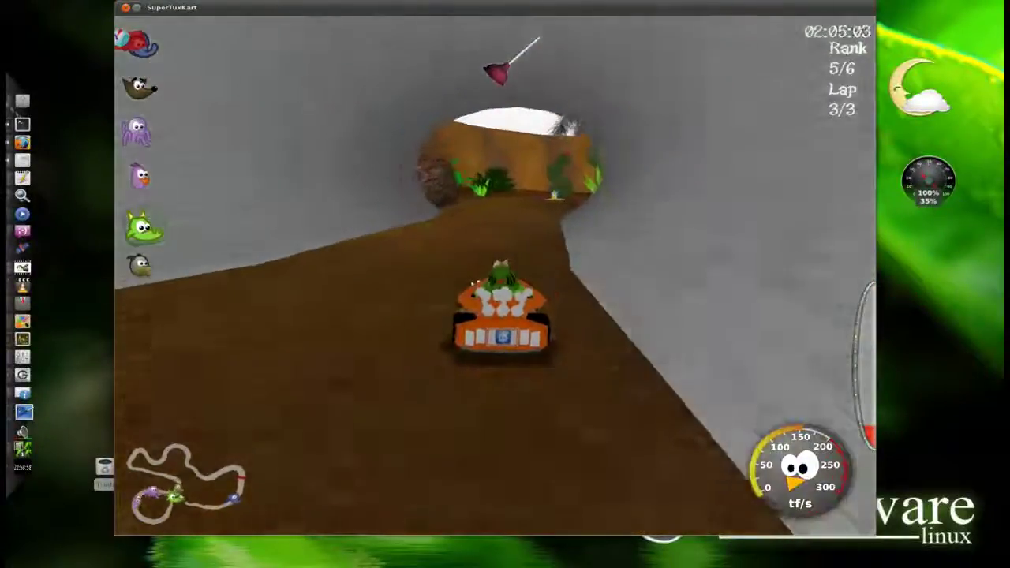
Drive the final lap around the cactus canyon and down the straight onto the pond, collecting a gift box.
key(Up)
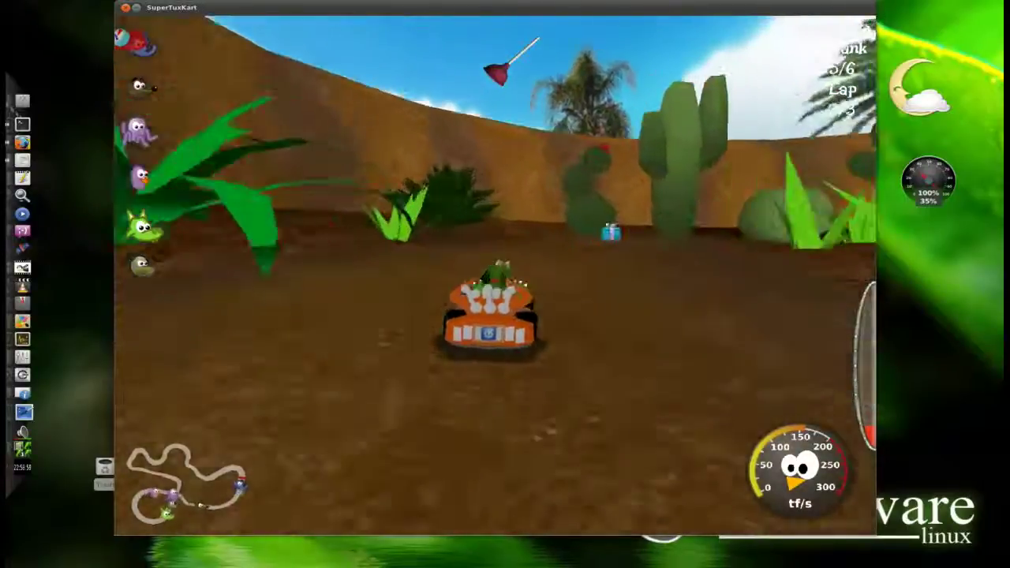
key(Up)
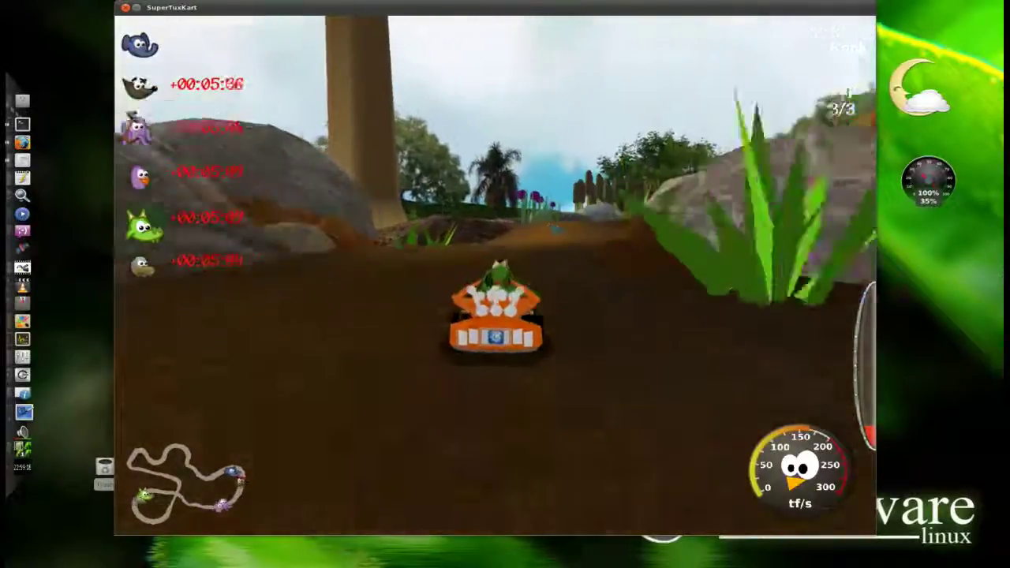
key(Up)
key(Up)
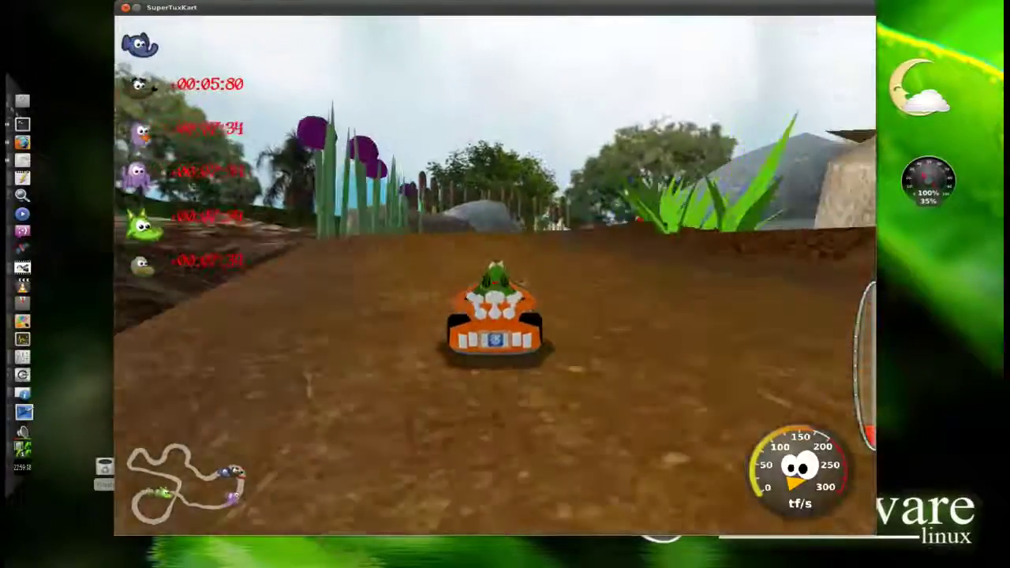
key(Up)
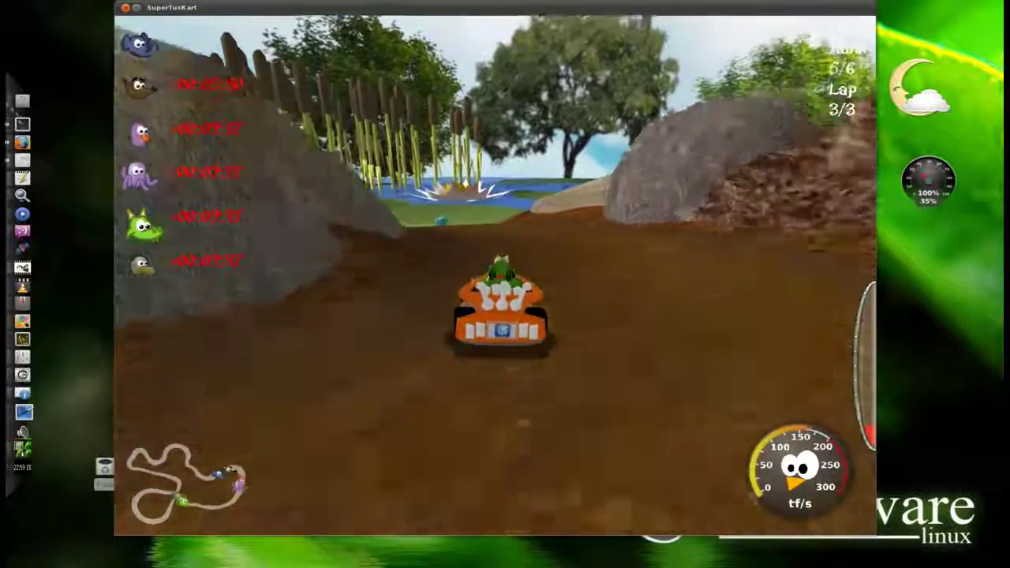
Turn across the green pond toward the flower bed and drive over the finish line to end the race.
key(Up)
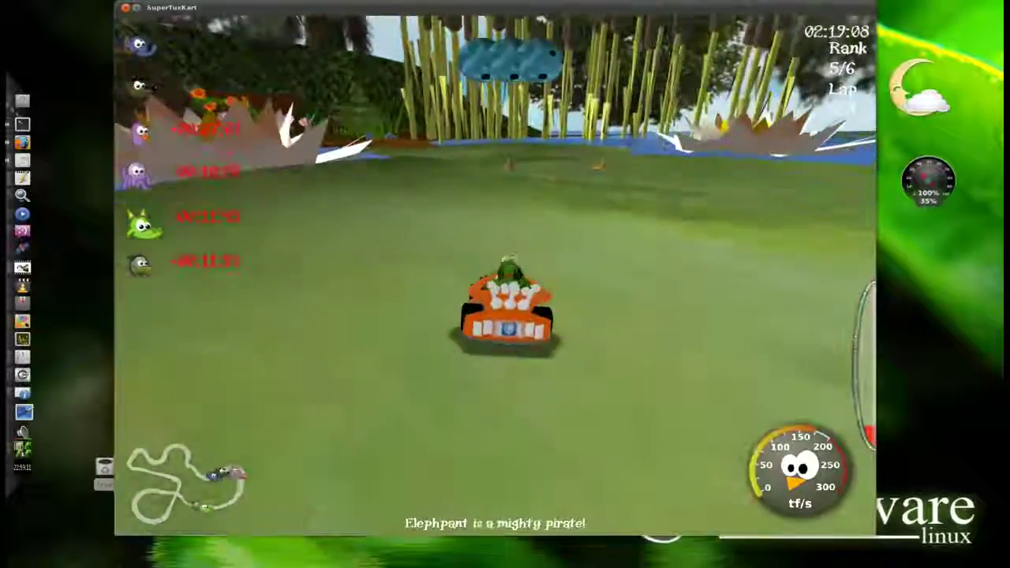
key(Up)
key(Left)
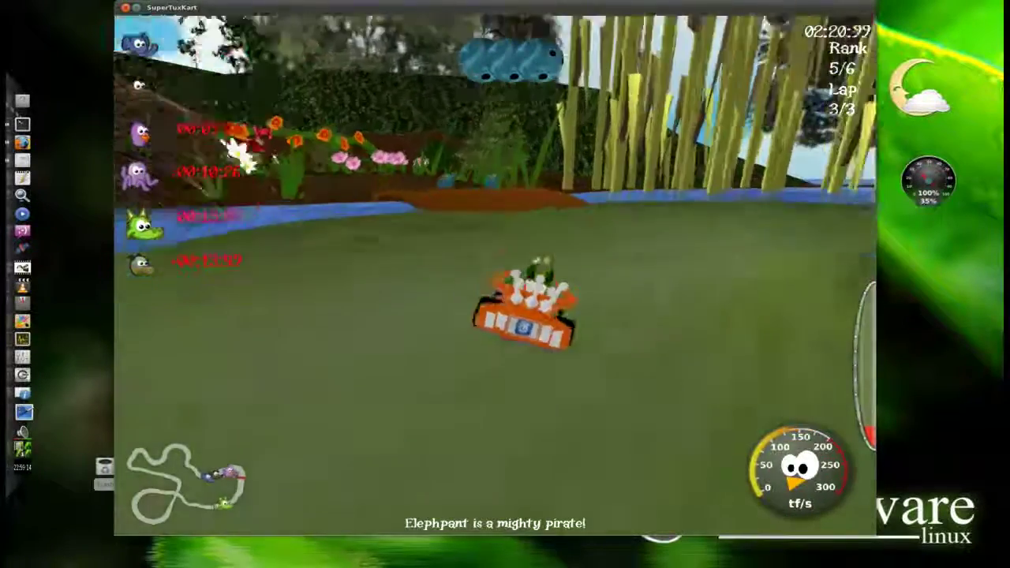
key(Up)
key(Left)
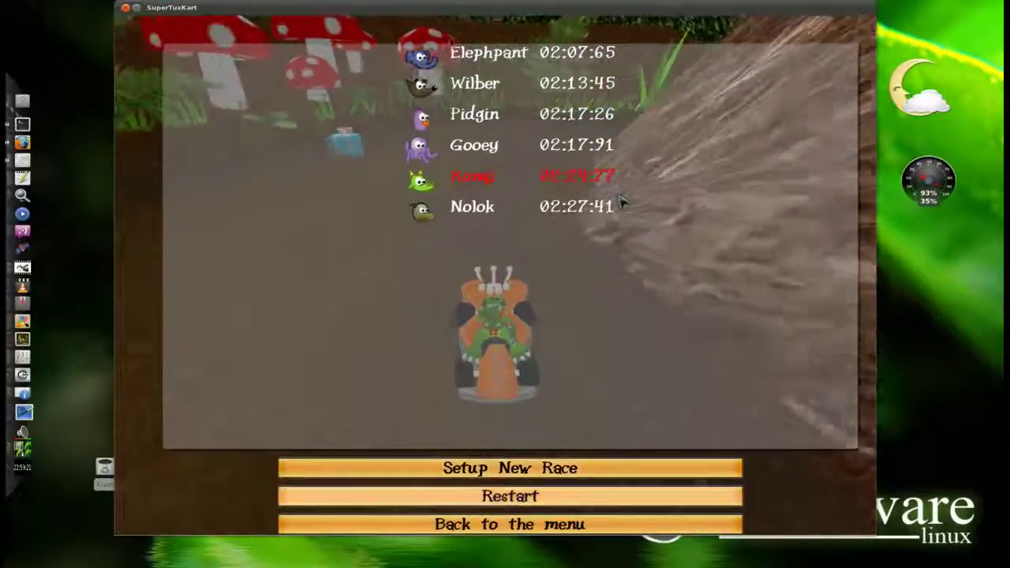
Leave the race results for the main menu and open the Challenges trophy room.
key(Down)
key(Return)
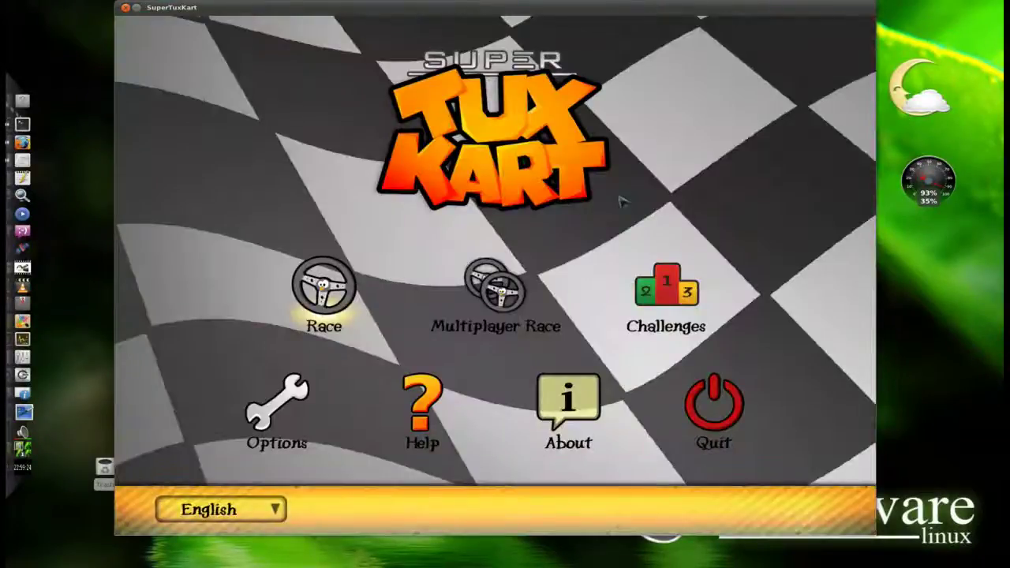
key(Return)
key(Down)
key(Up)
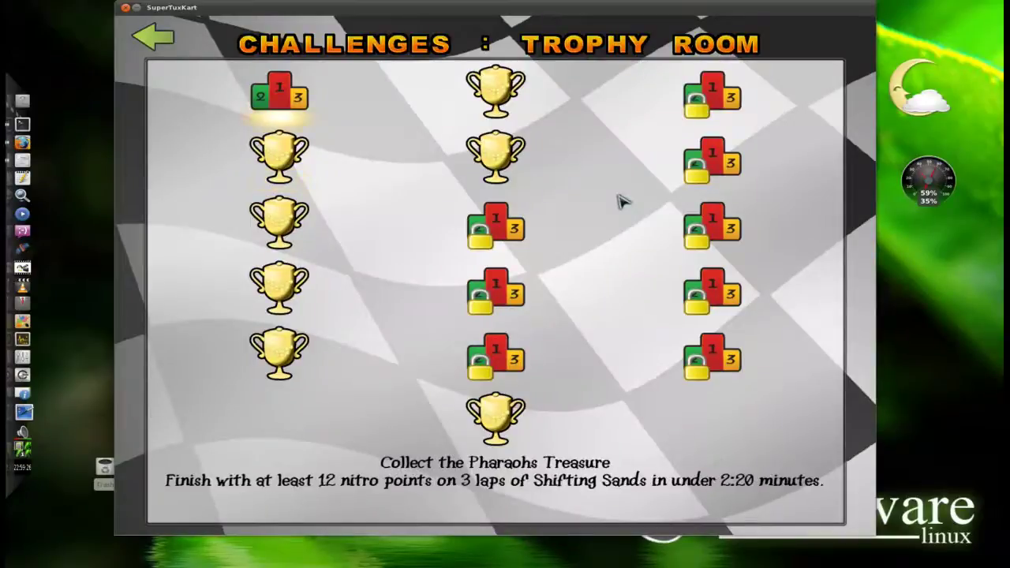
Leave the trophy room and go through single-player race setup with the Konqi kart to the track selection.
key(Escape)
key(Left)
key(Return)
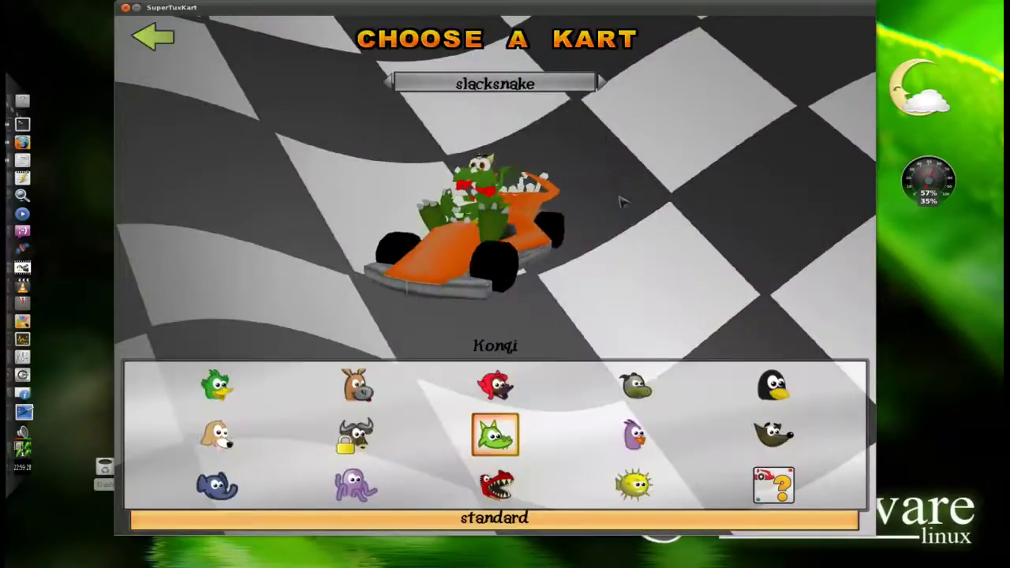
key(Return)
key(Return)
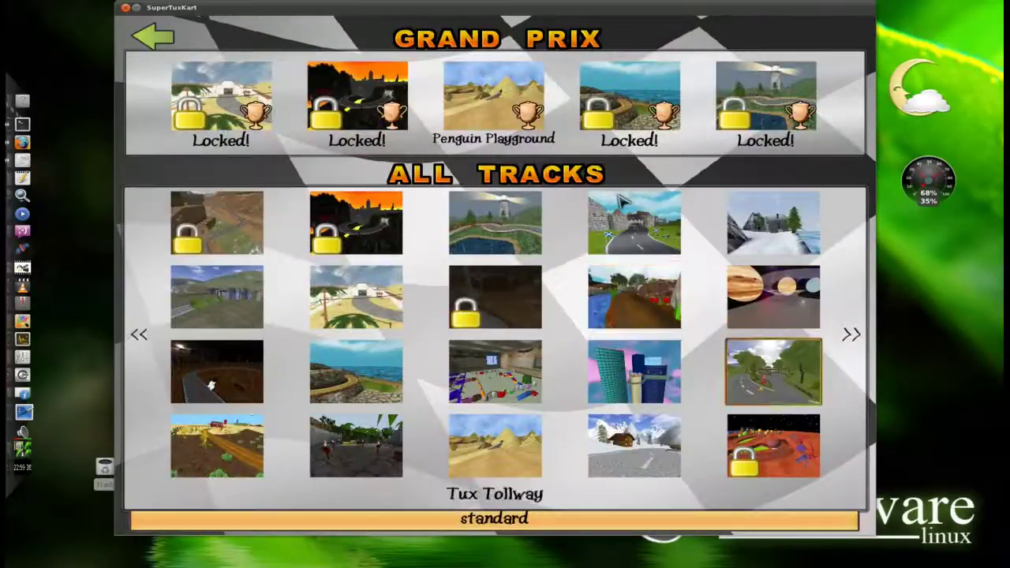
Browse the grand prix and all-tracks lists, moving the highlight to Star Track.
key(Left)
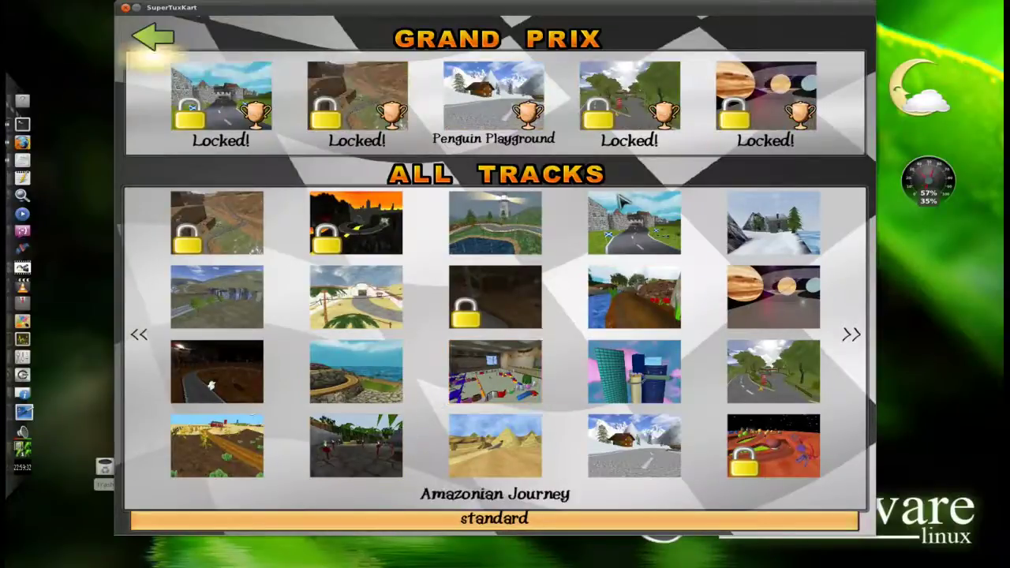
key(Right)
key(Right)
key(Right)
key(Right)
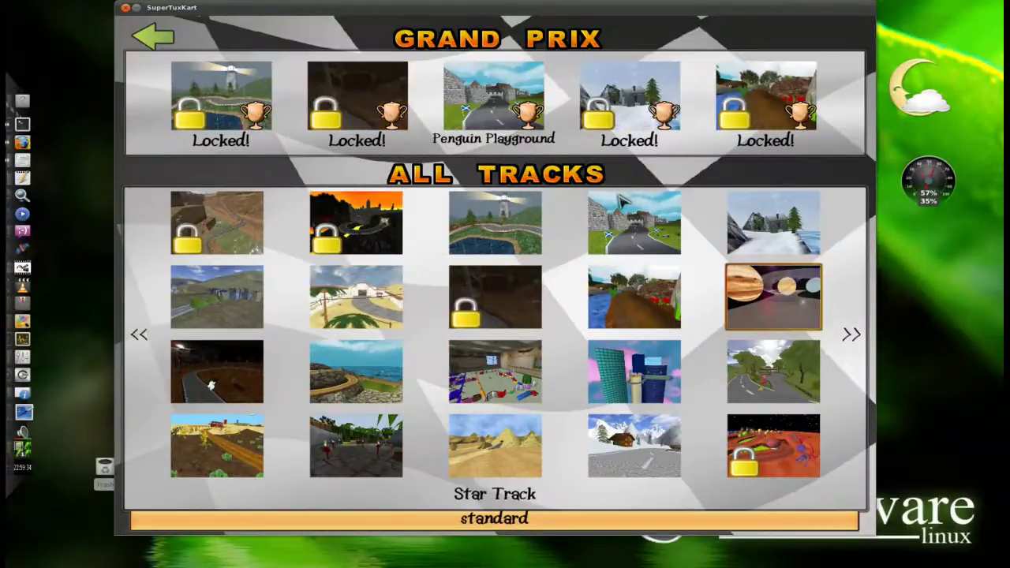
Back out of the track selection, look over the game modes in Race Setup, and return to the main menu.
key(Escape)
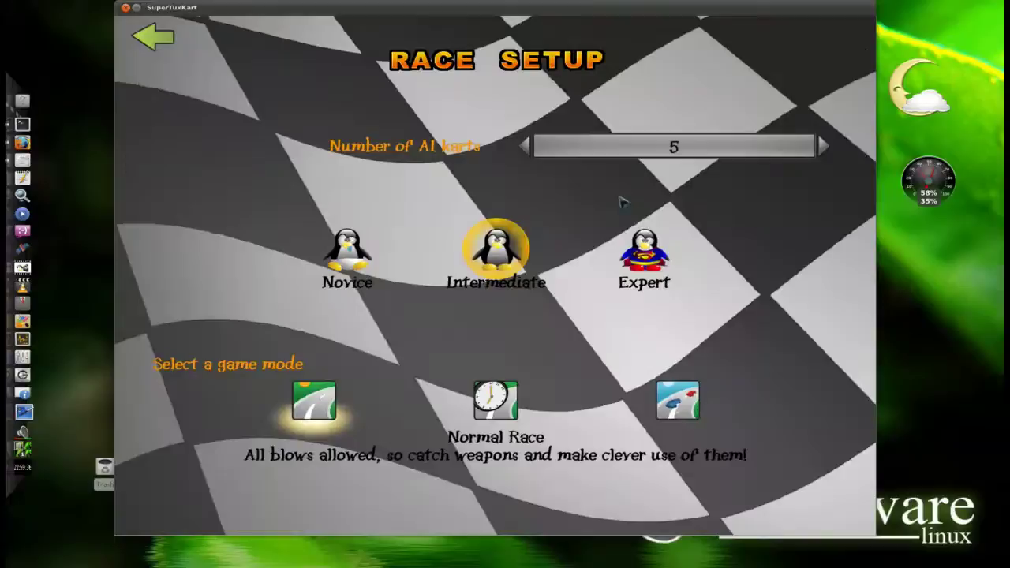
key(Right)
key(Left)
key(Return)
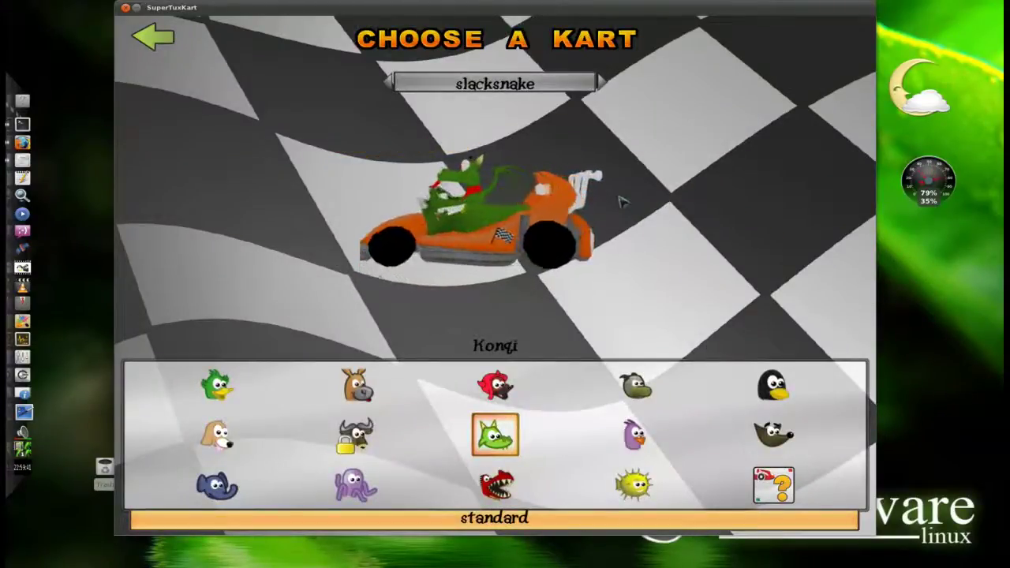
key(Escape)
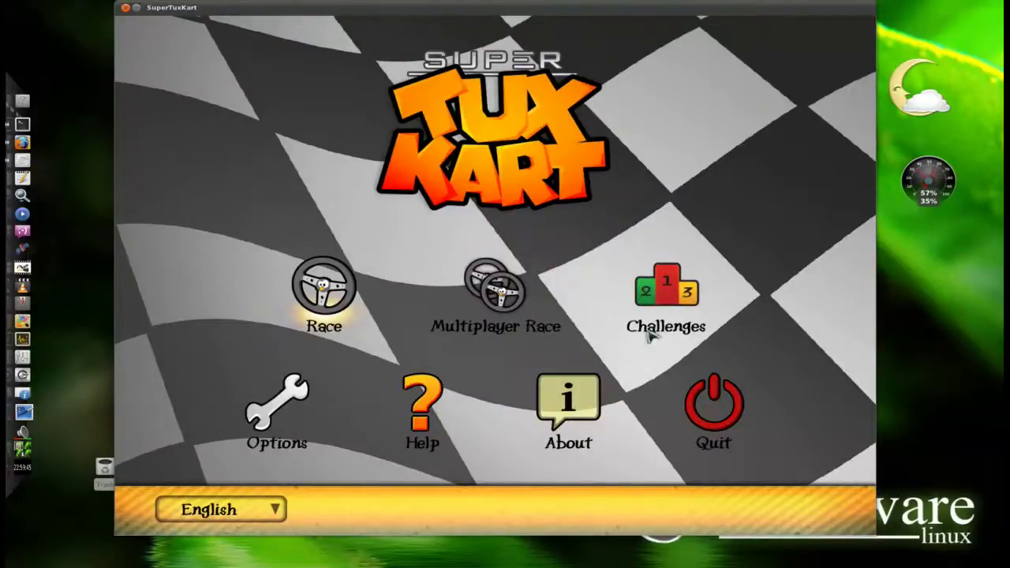
Quit the game and move the Super Tux Kart file manager window slightly down toward the middle of the desktop.
click(709, 410)
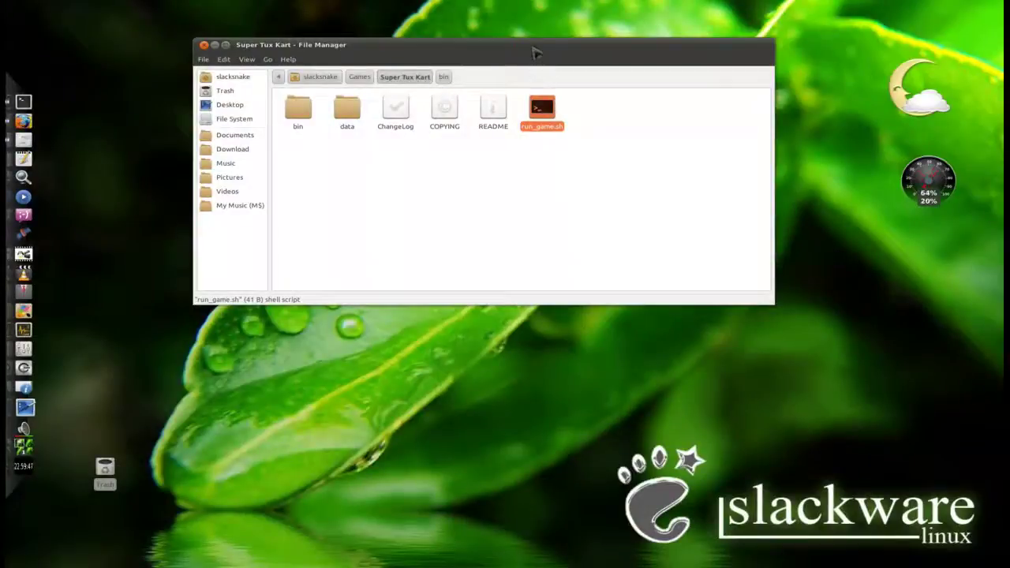
drag(533, 52, 547, 98)
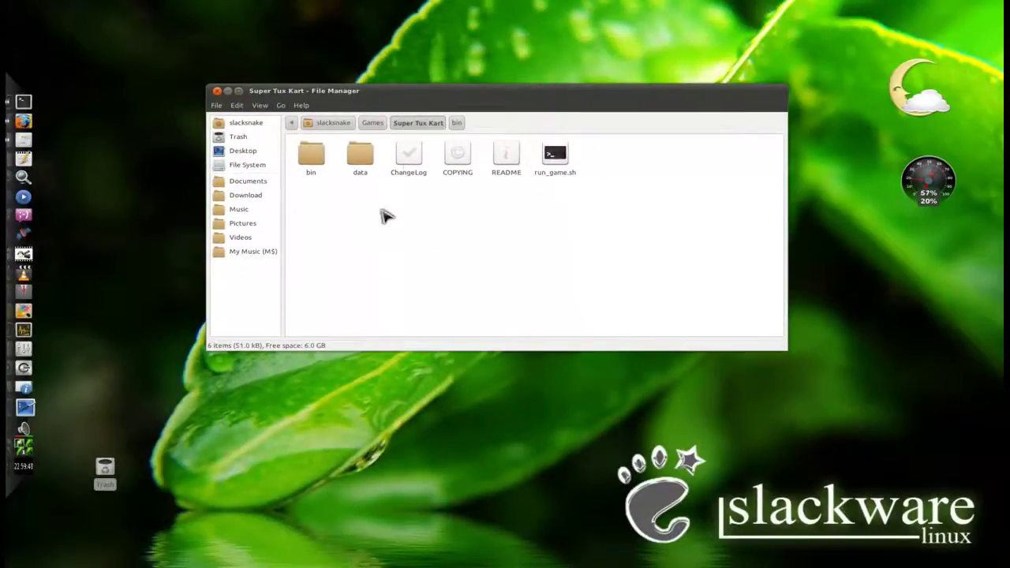
drag(421, 94, 438, 102)
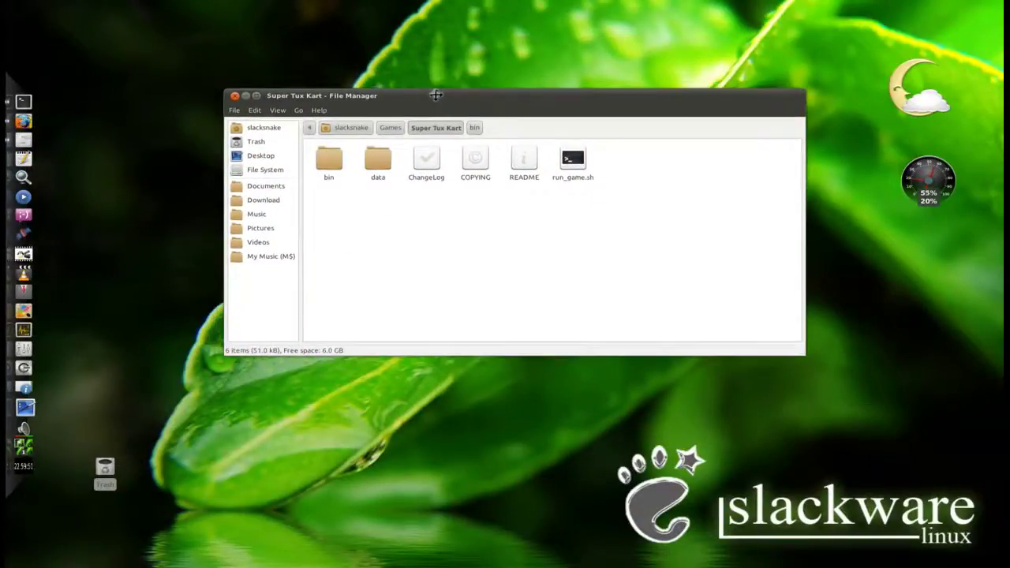